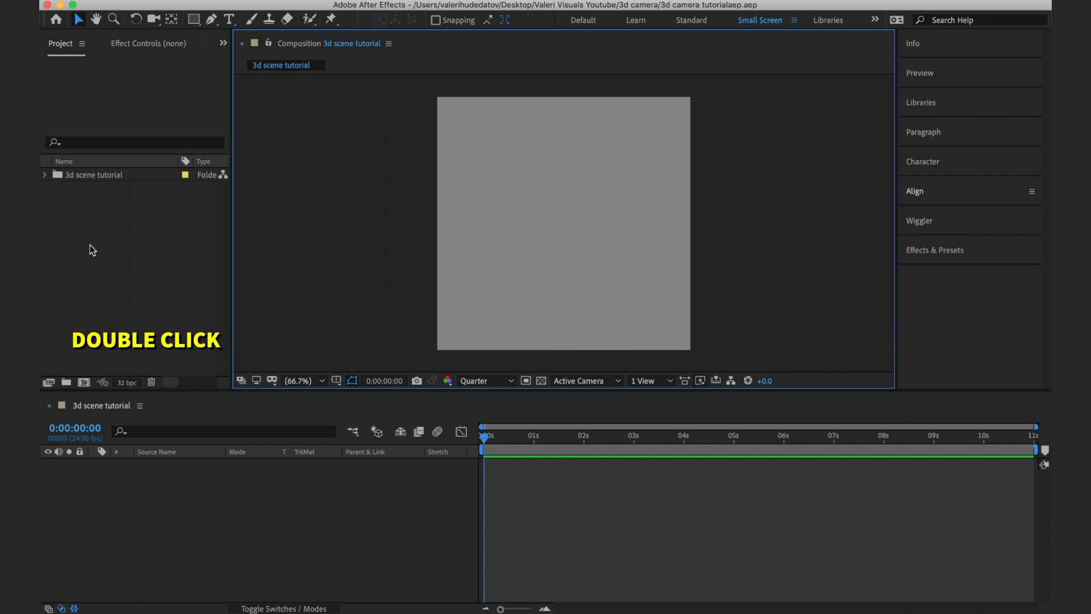
Import '3d camera tutorial.ai' as Composition - Retain Layer Sizes.
double_click(90, 245)
left_click(386, 90)
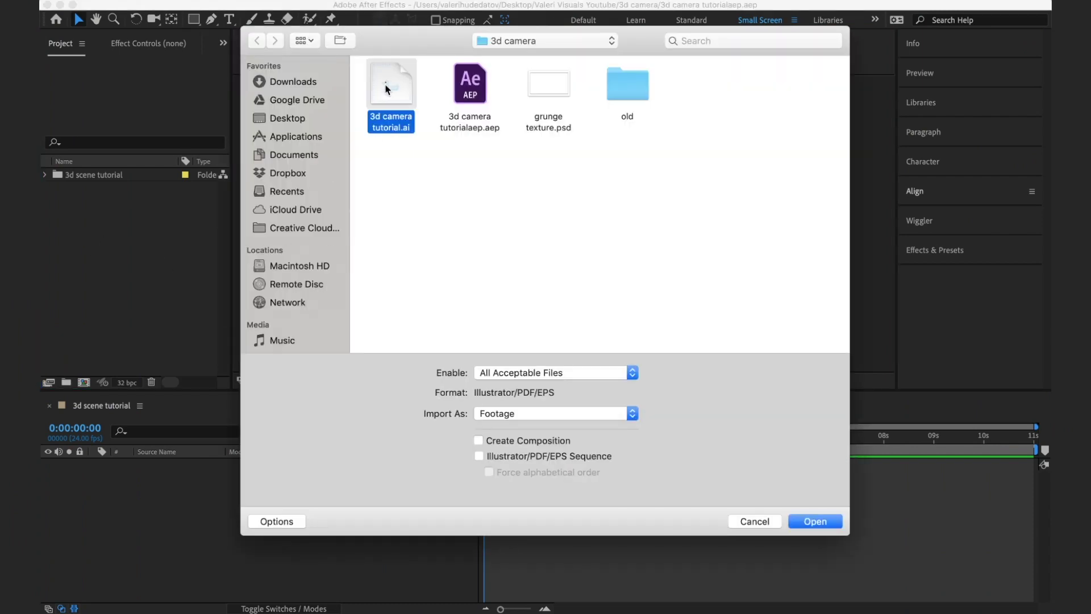
left_click(633, 414)
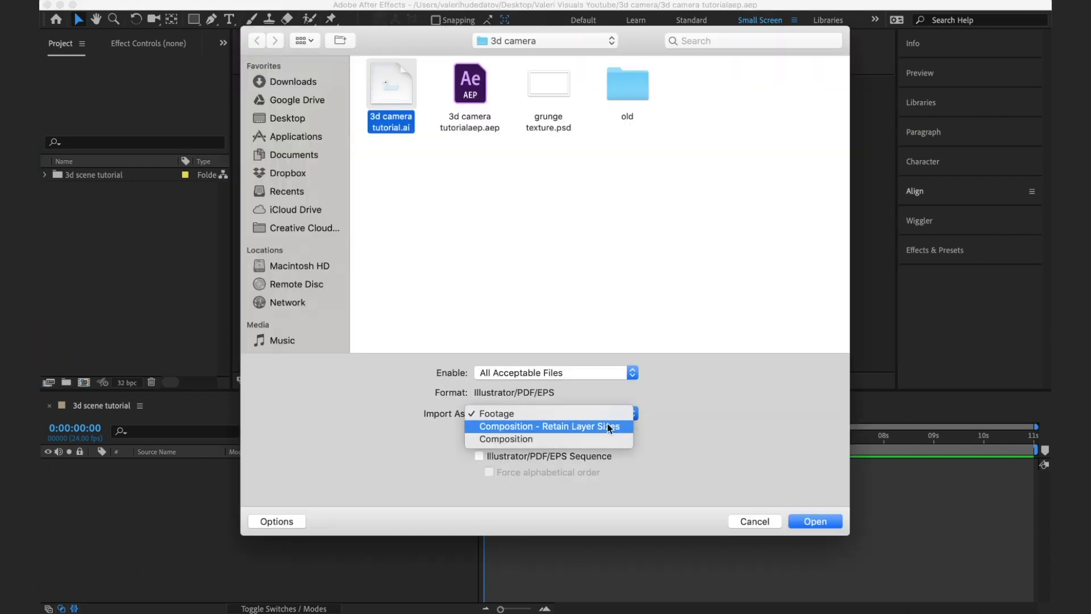
left_click(609, 427)
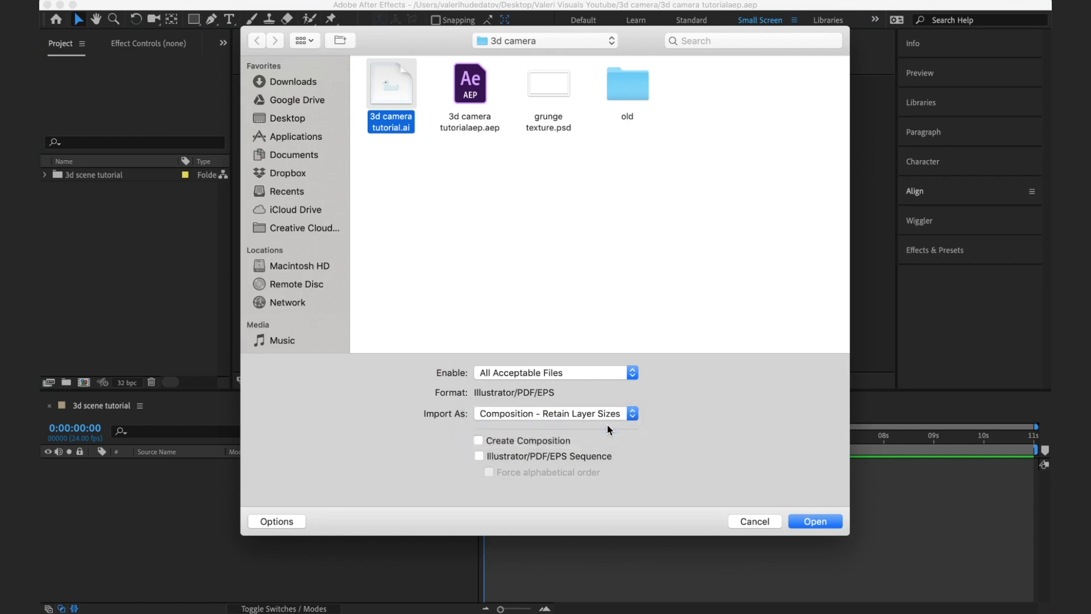
left_click(811, 520)
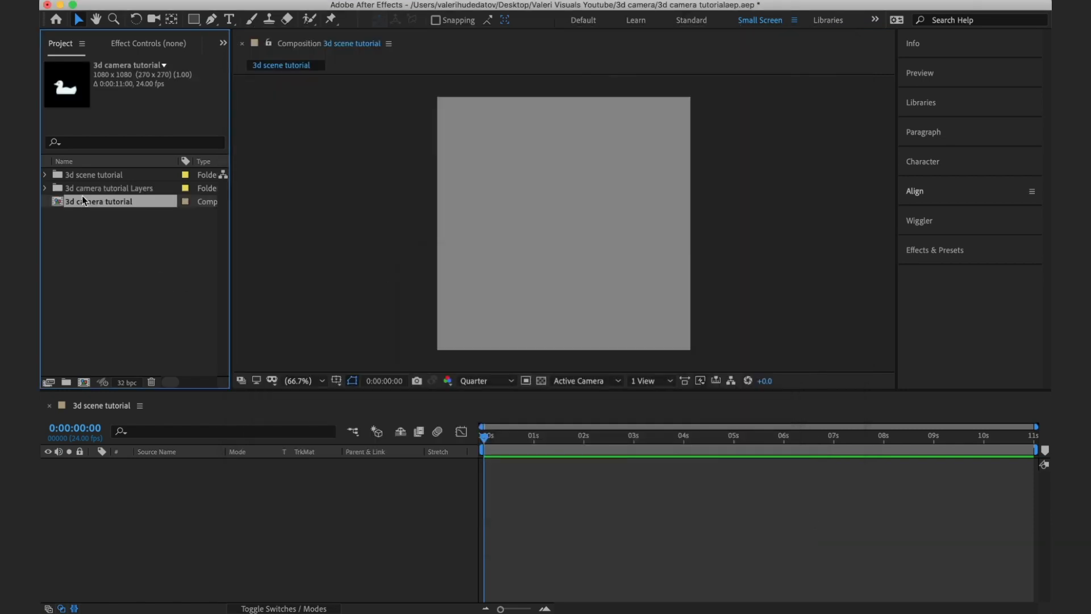
Open the 3d camera tutorial comp and toggle the duck shadow and duck body layers.
double_click(83, 201)
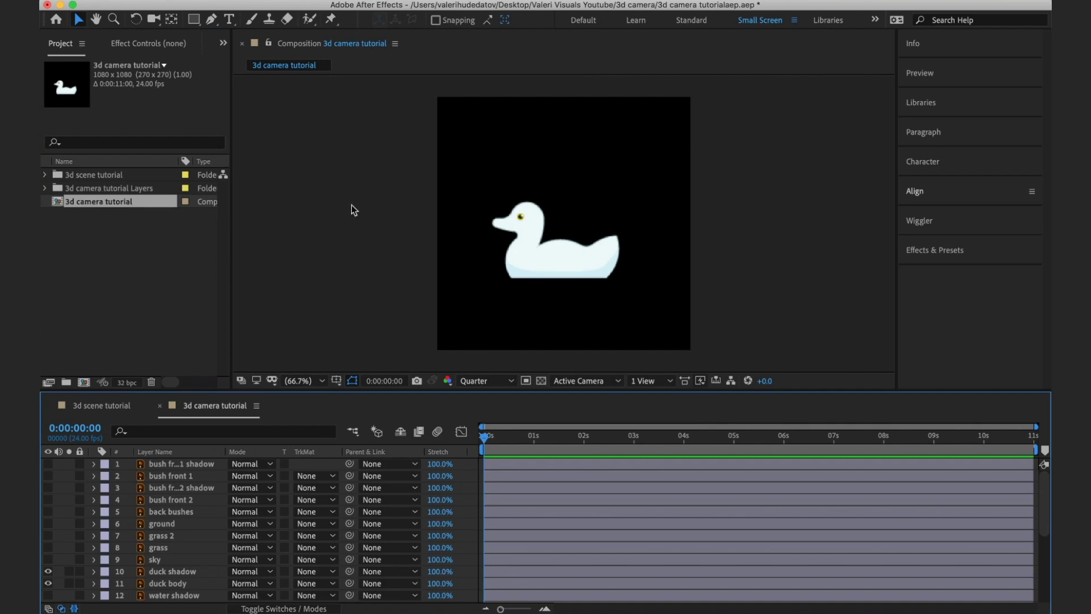
left_click(48, 571)
left_click(48, 571)
left_click(48, 583)
left_click(48, 583)
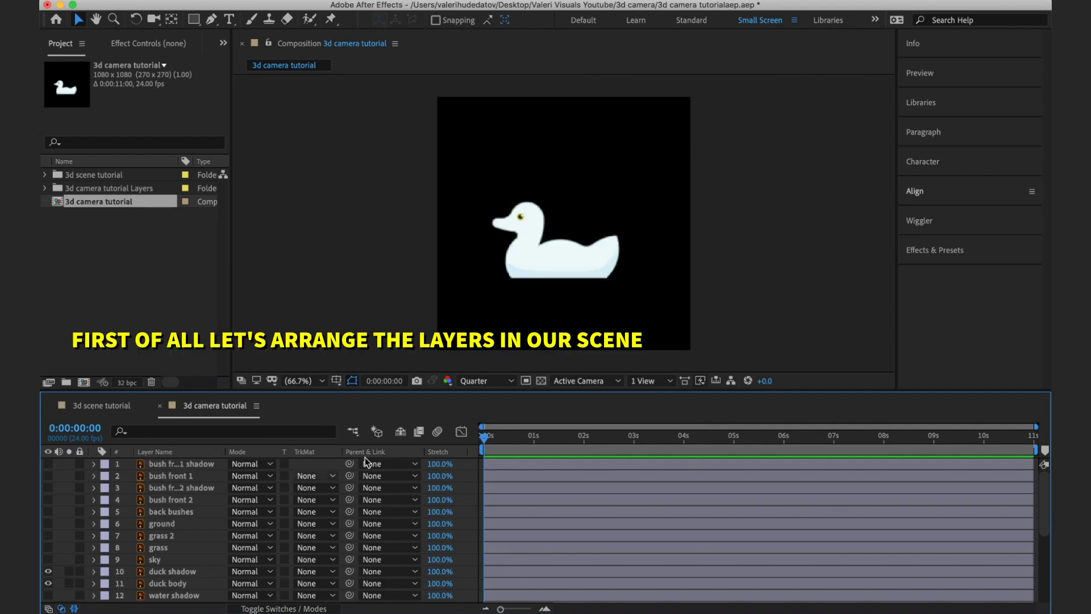
Set preview resolution to Half, hide duck shadow and duck body, and enlarge the timeline.
left_click(475, 382)
left_click(478, 432)
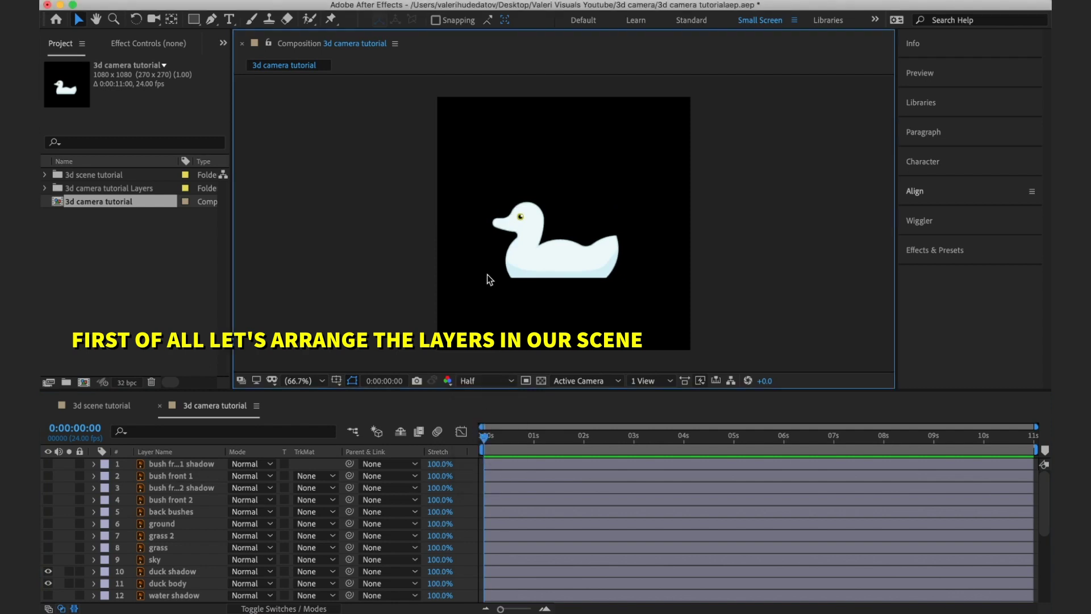
left_click(48, 571)
left_click(47, 583)
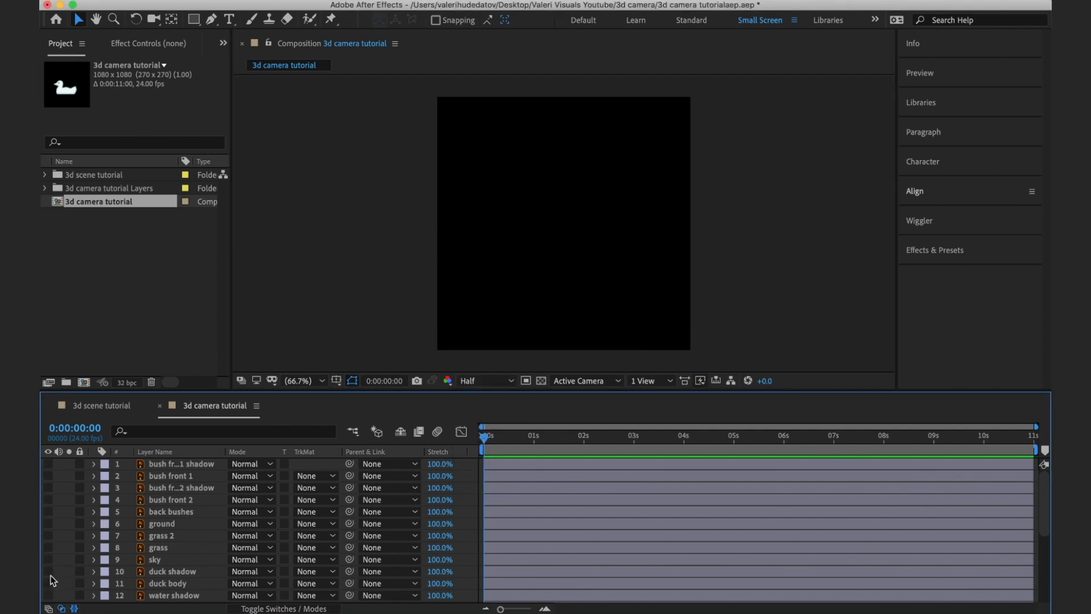
scroll(53, 580, "down", 5)
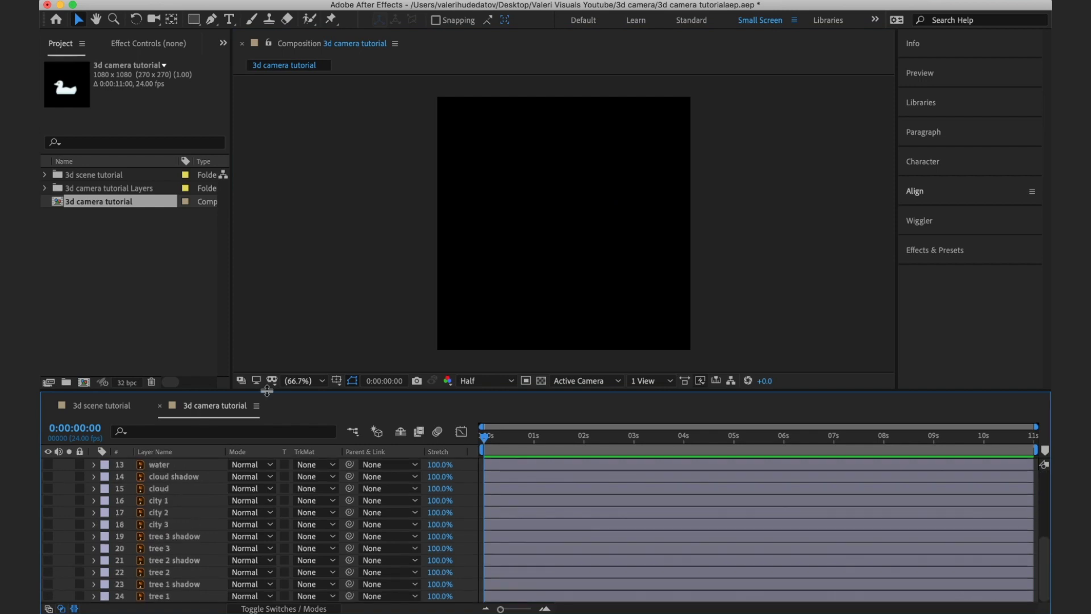
left_click_drag(267, 390, 271, 340)
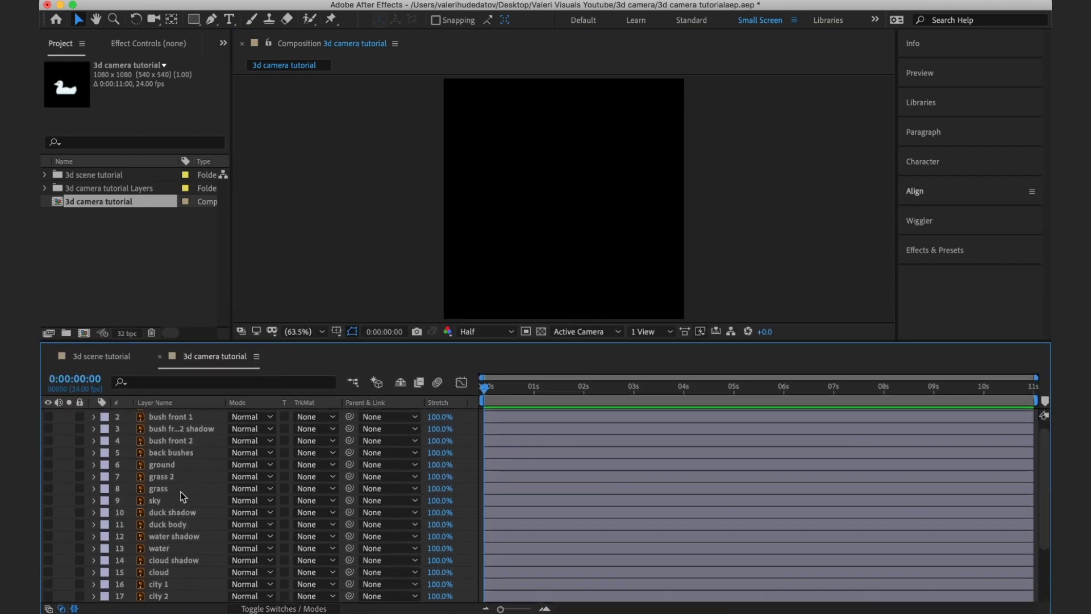
scroll(180, 492, "down", 3)
Create a bright cyan solid named 'bg' and drag it below all other layers.
key("ctrl+y")
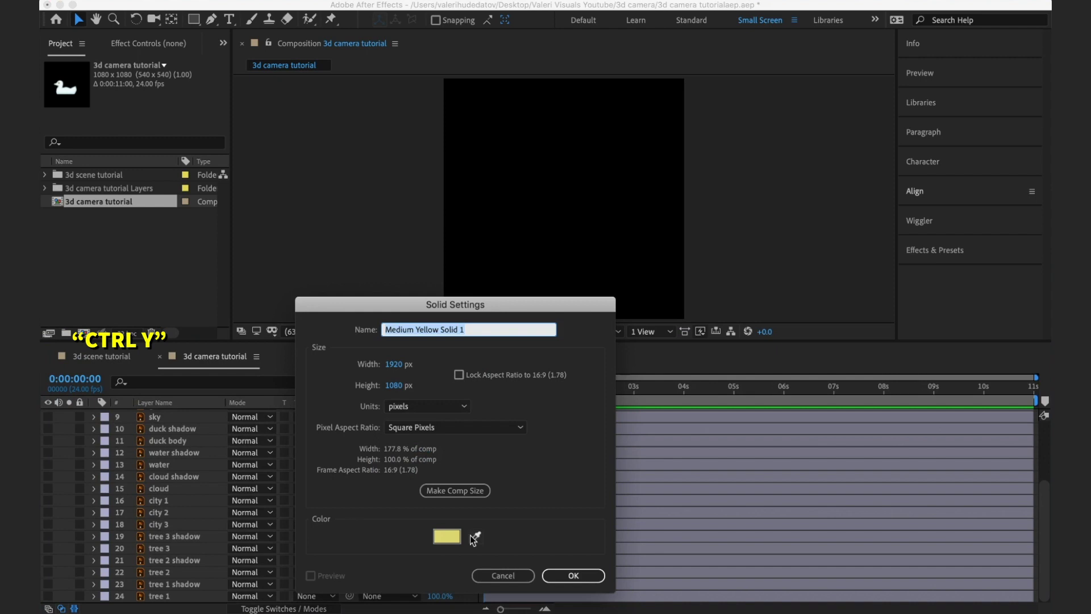
left_click(447, 536)
left_click(326, 458)
left_click_drag(236, 385, 422, 362)
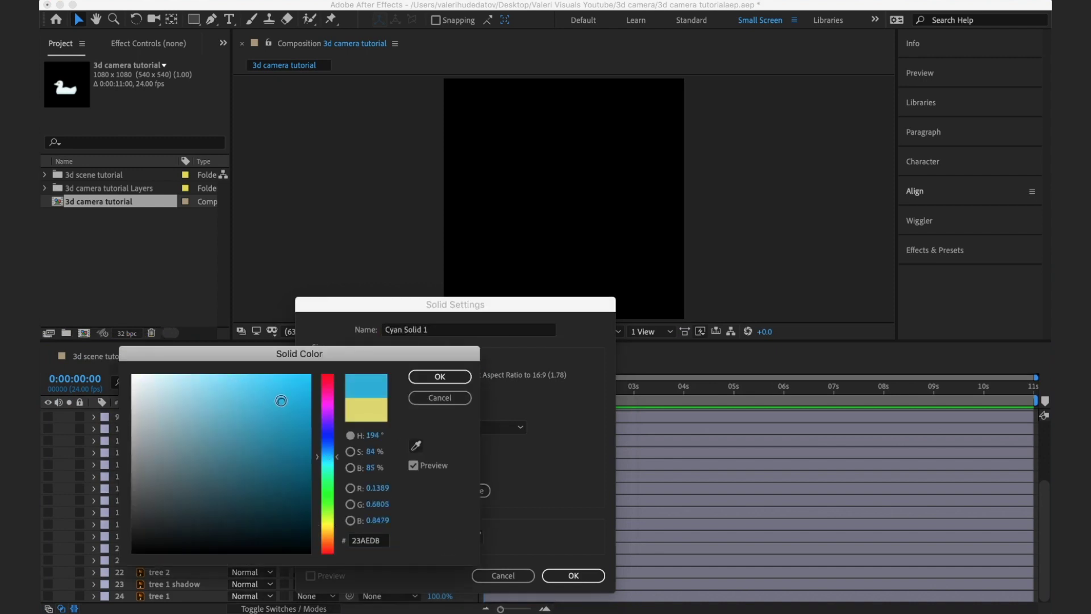
left_click(447, 377)
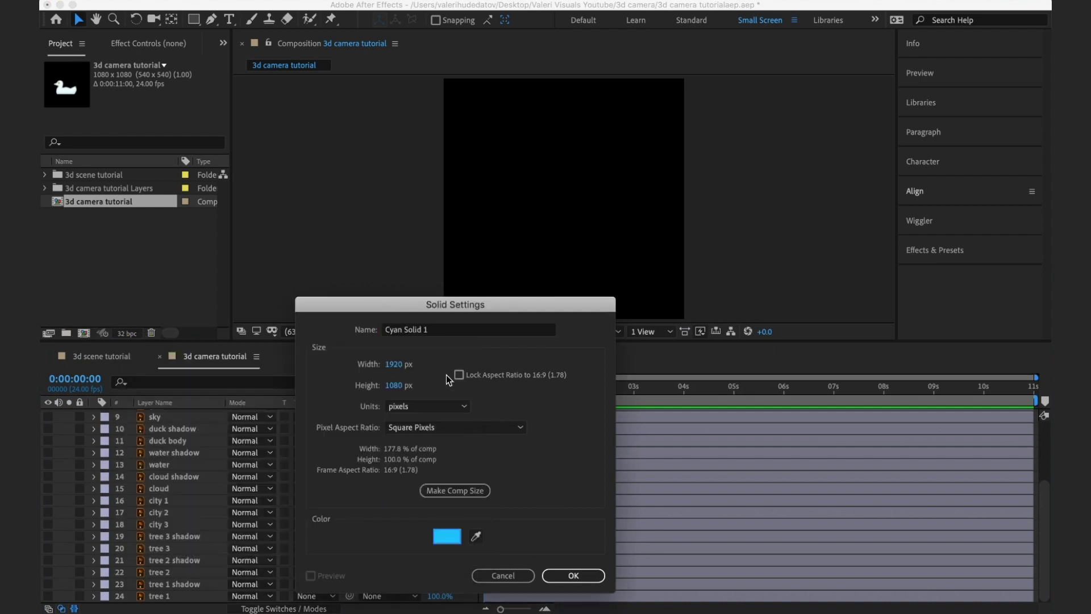
left_click(420, 333)
type("bg")
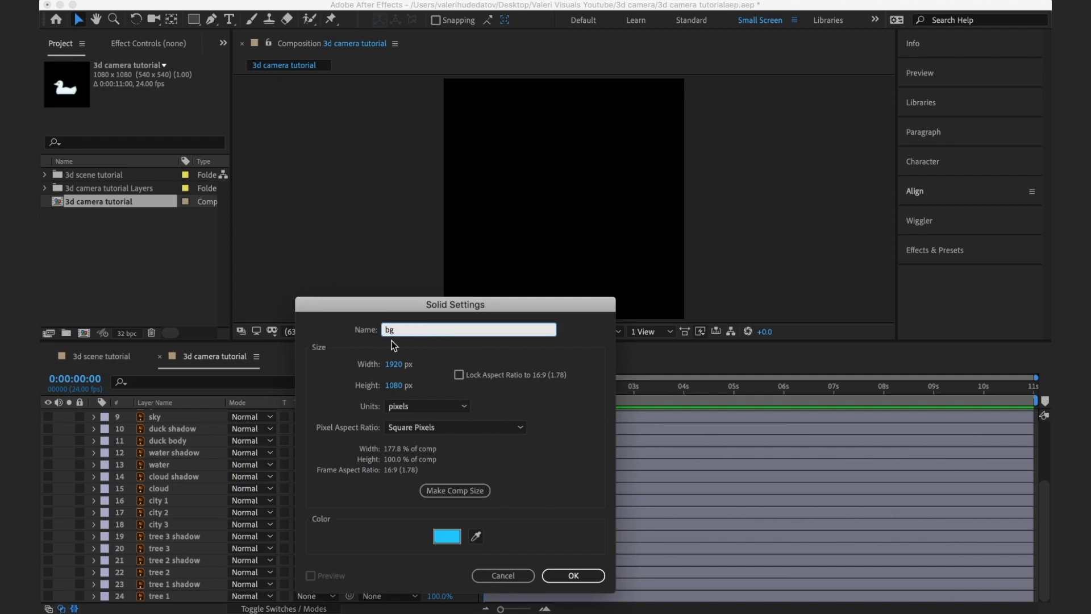
key("Return")
left_click_drag(149, 416, 162, 601)
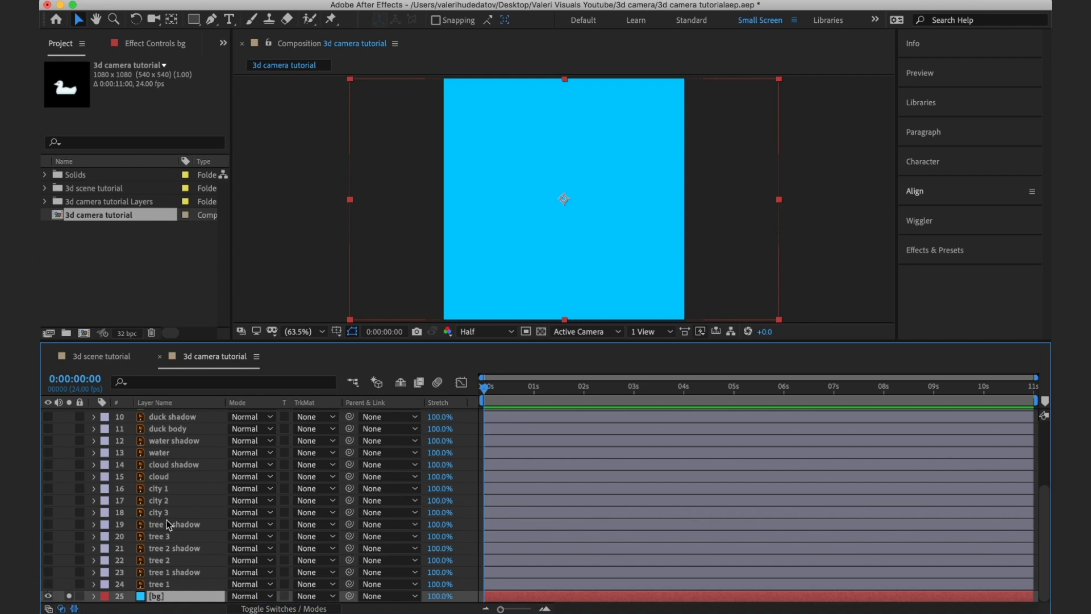
Make the sky layer visible and move it directly above bg.
scroll(168, 523, "up", 4)
scroll(162, 494, "up", 1)
left_click(154, 465)
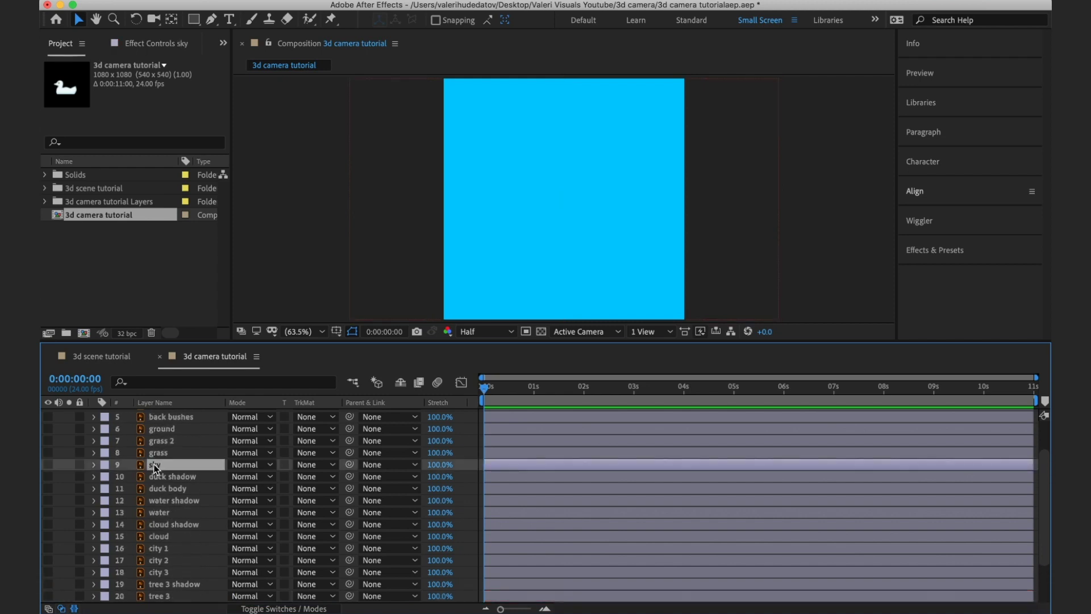
left_click(48, 464)
scroll(62, 496, "down", 5)
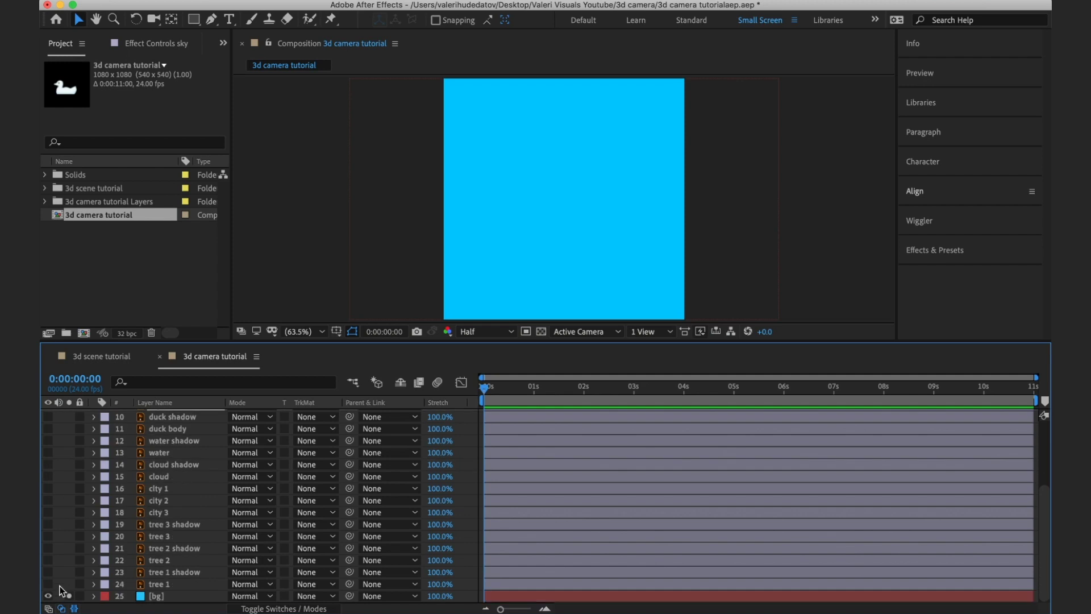
scroll(68, 531, "up", 6)
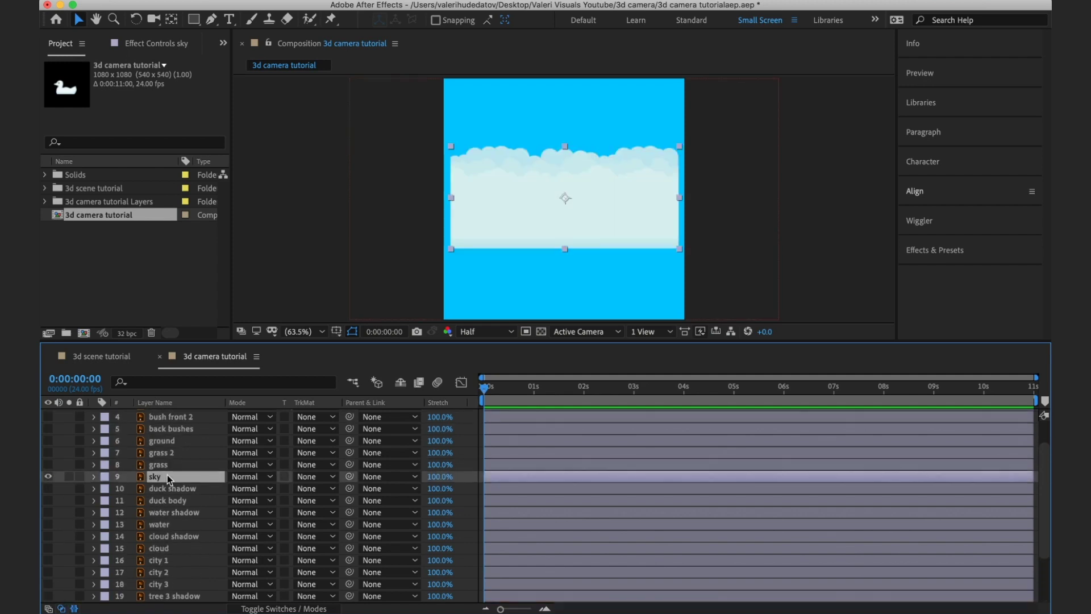
left_click_drag(168, 475, 177, 590)
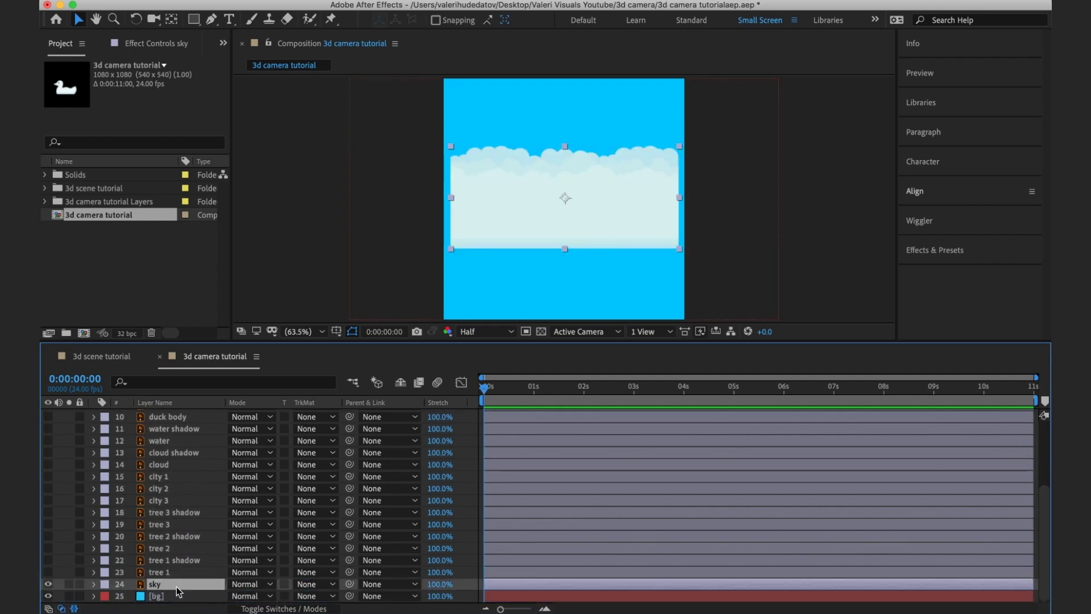
Apply Transform > Fit to Comp Width to the sky layer.
right_click(515, 204)
mouse_move(535, 269)
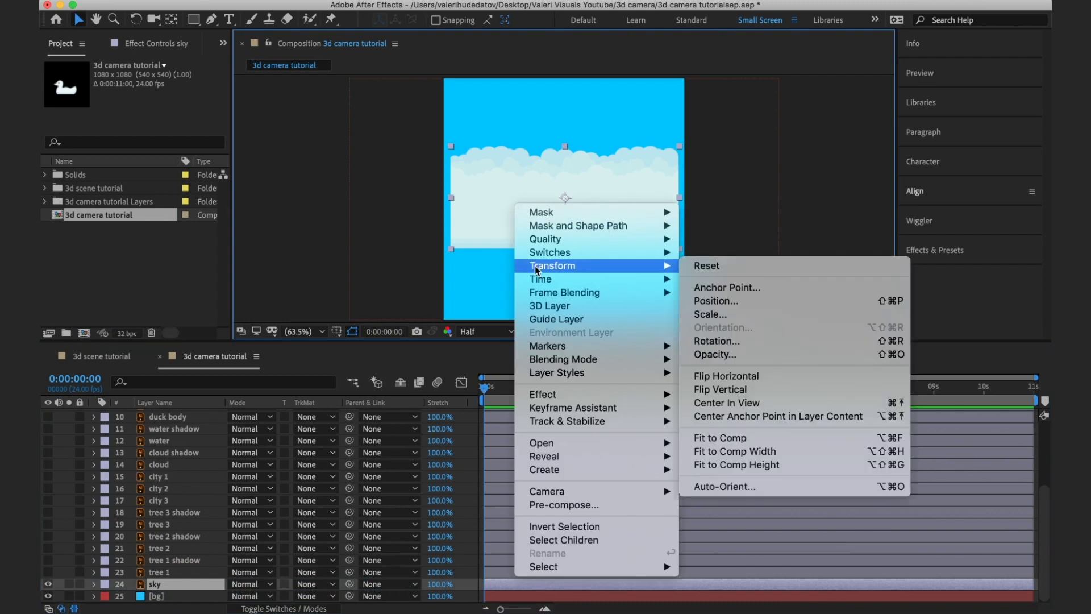
left_click(725, 452)
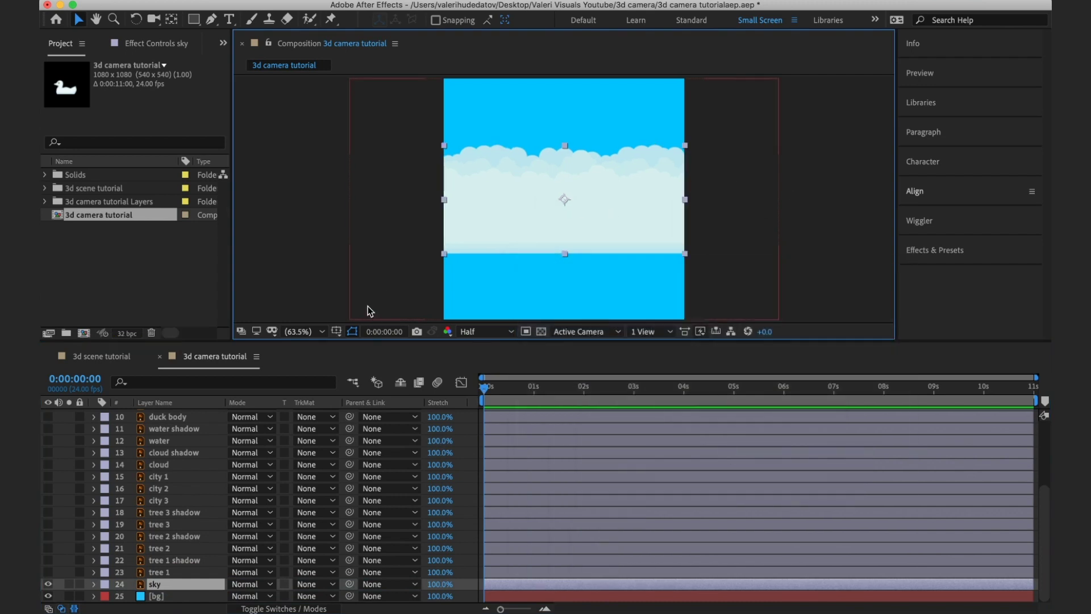
Hide the sky layer and make the grass and ground layers visible.
left_click(48, 584)
scroll(179, 493, "up", 3)
scroll(179, 494, "up", 4)
scroll(179, 493, "up", 2)
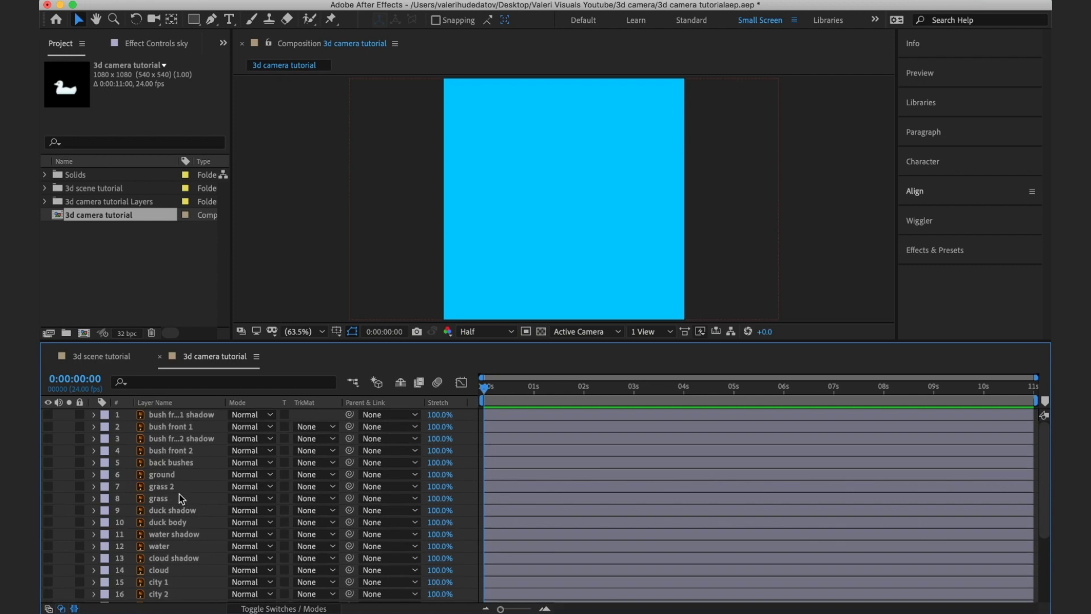
scroll(180, 498, "down", 1)
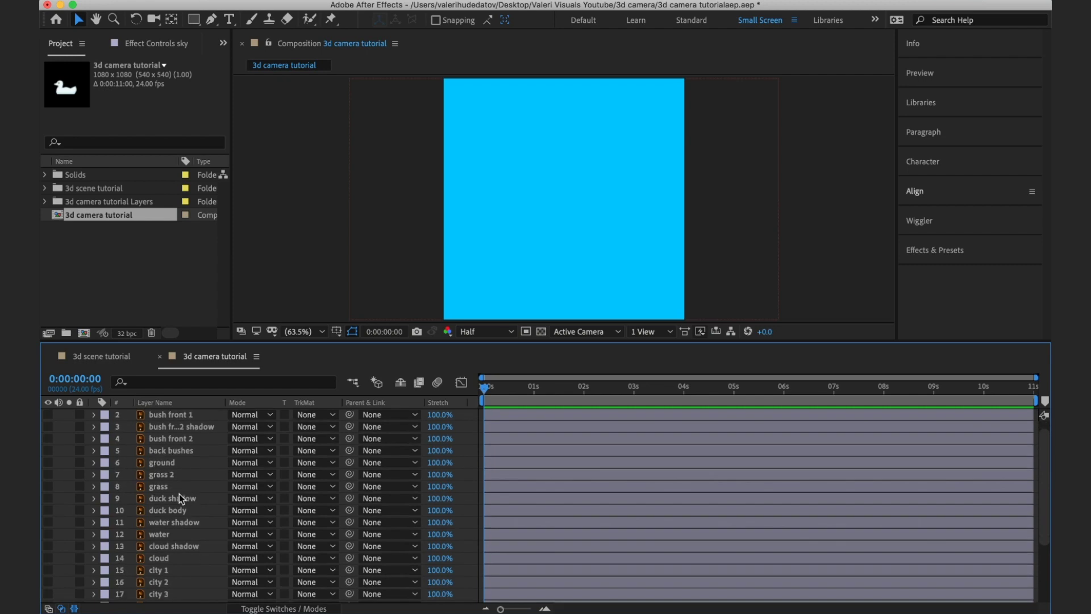
scroll(179, 495, "down", 2)
left_click(159, 463)
left_click(48, 463)
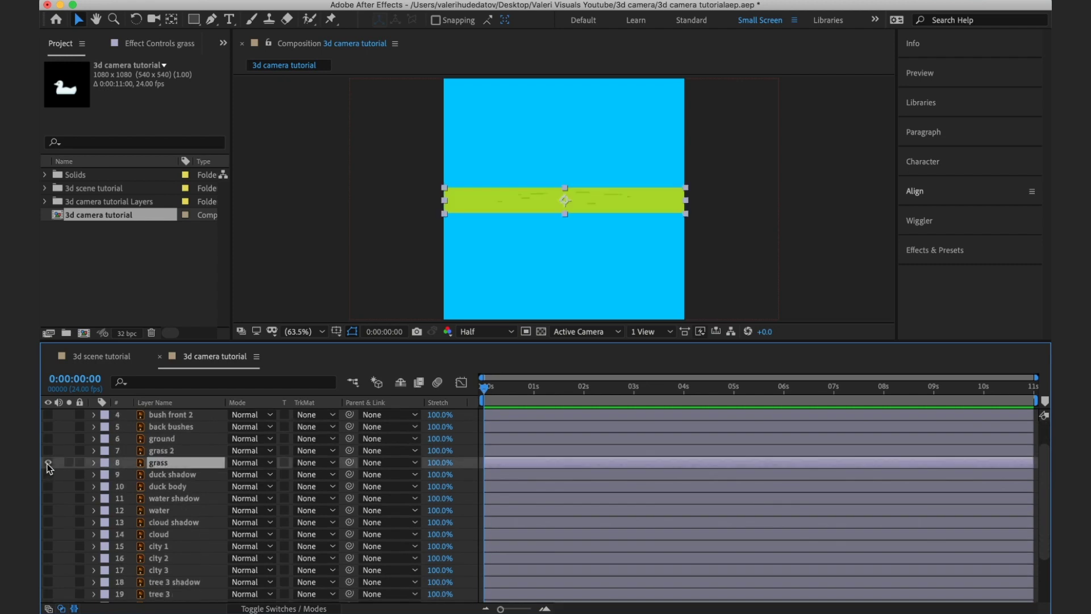
left_click(47, 439)
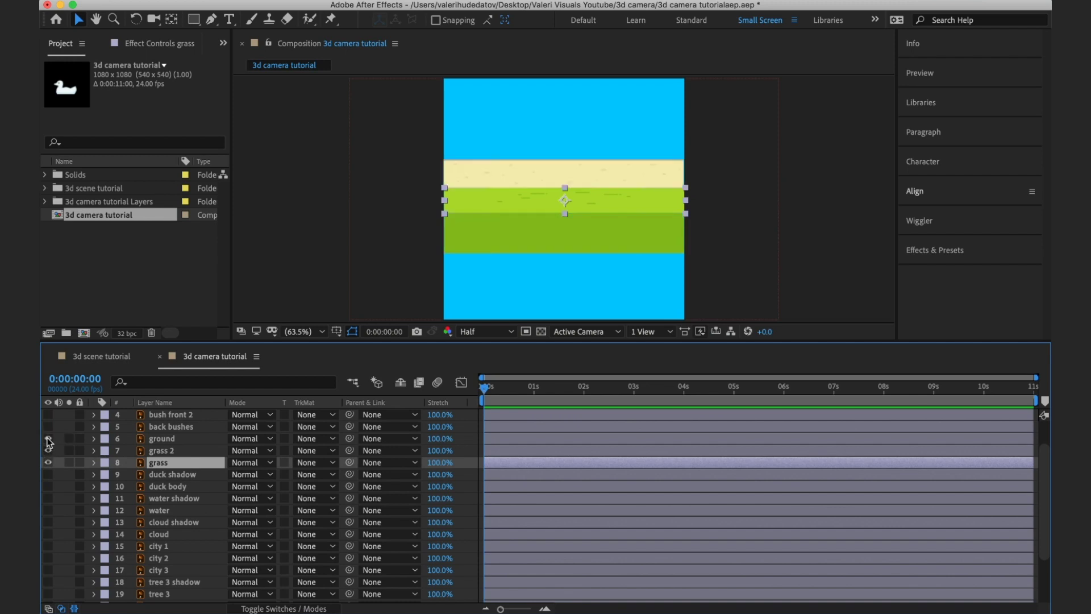
Move water above ground, nudge it slightly left and down, and duplicate ground as ground 2.
scroll(213, 462, "up", 3)
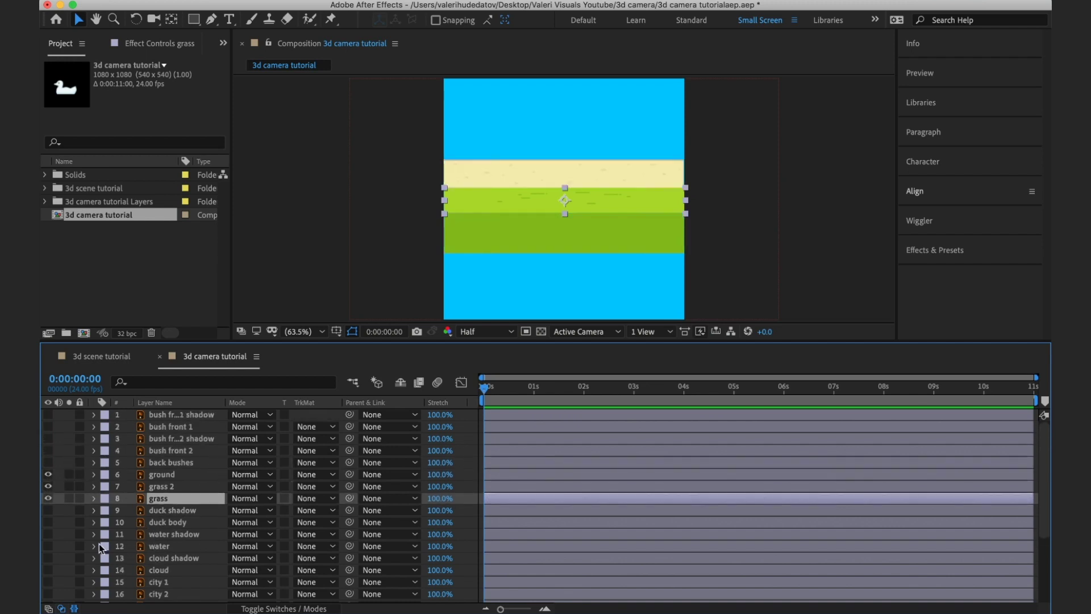
left_click_drag(162, 544, 162, 465)
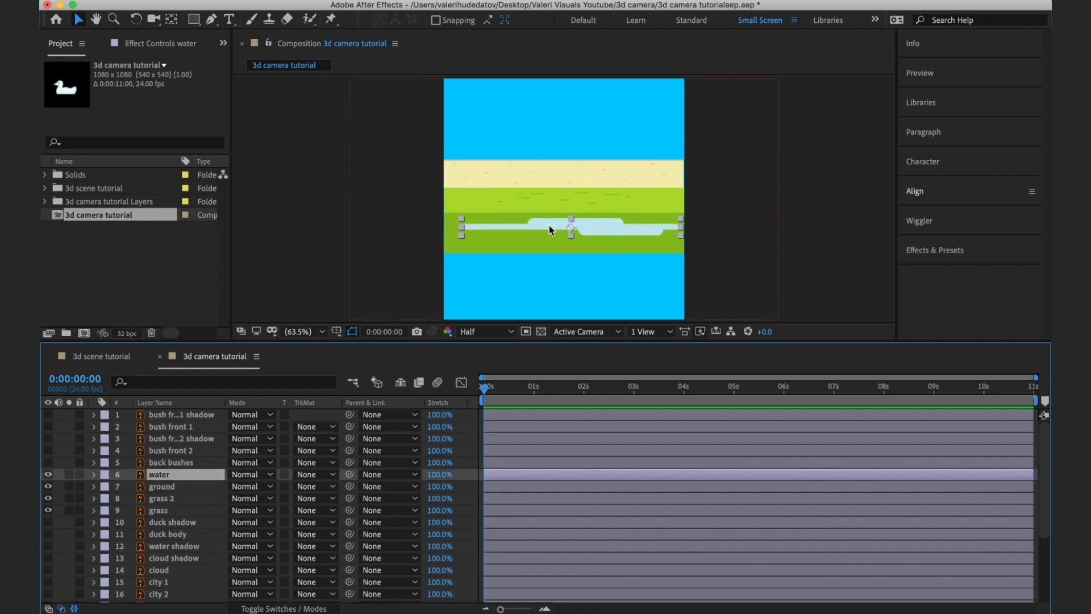
left_click_drag(549, 226, 542, 226)
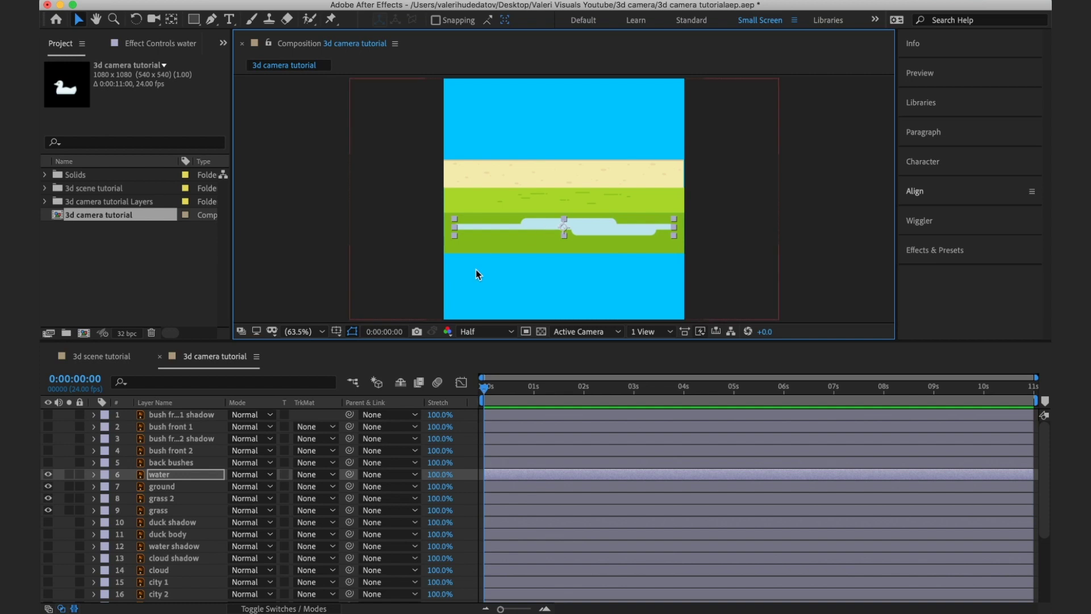
key("Down")
key("Down")
key("Down")
key("Down")
key("Down")
key("Down")
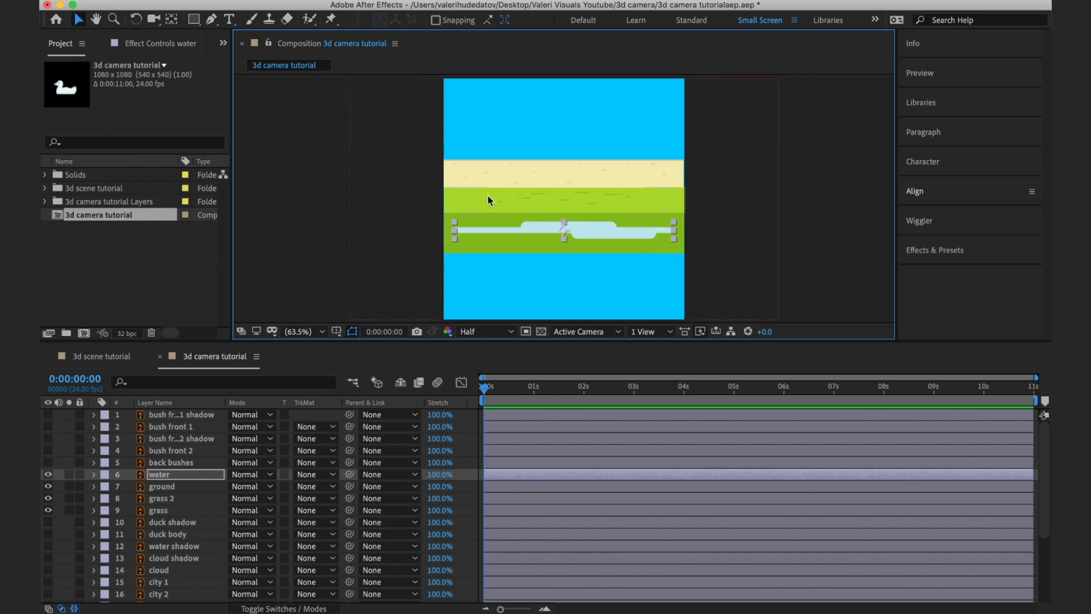
left_click(162, 486)
key("ctrl+d")
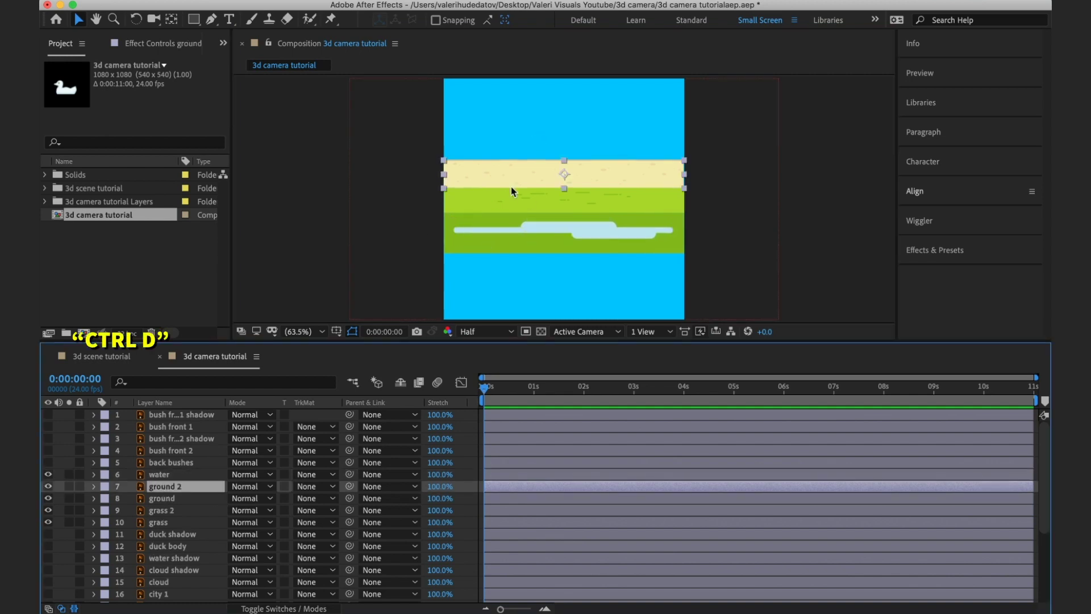
Place ground 2 near the frame bottom and duplicate grass as grass 3 lower down.
left_click_drag(512, 187, 507, 285)
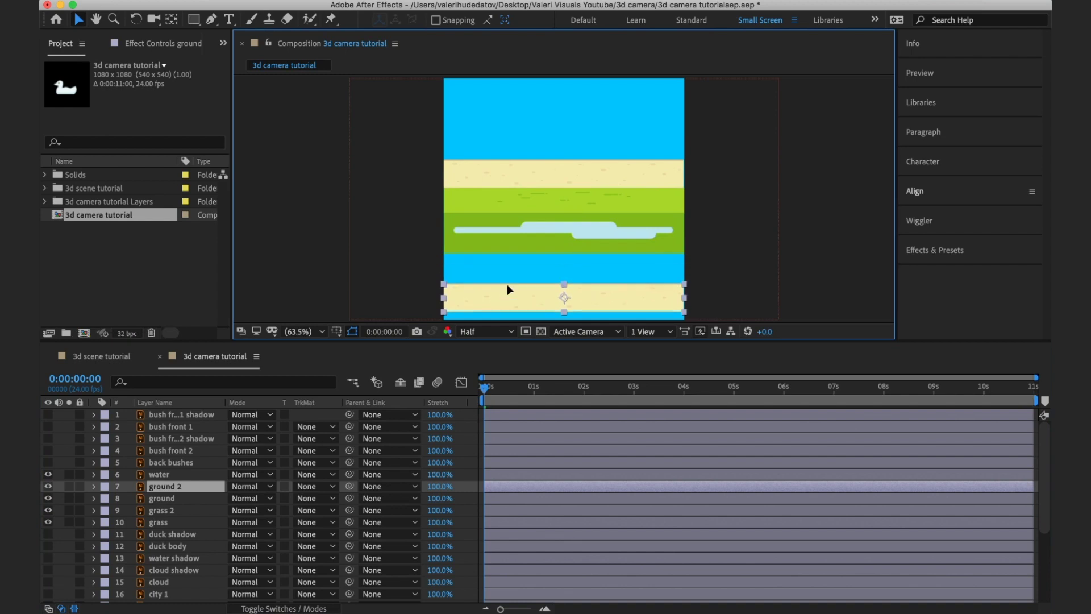
left_click(478, 210)
key("ctrl+d")
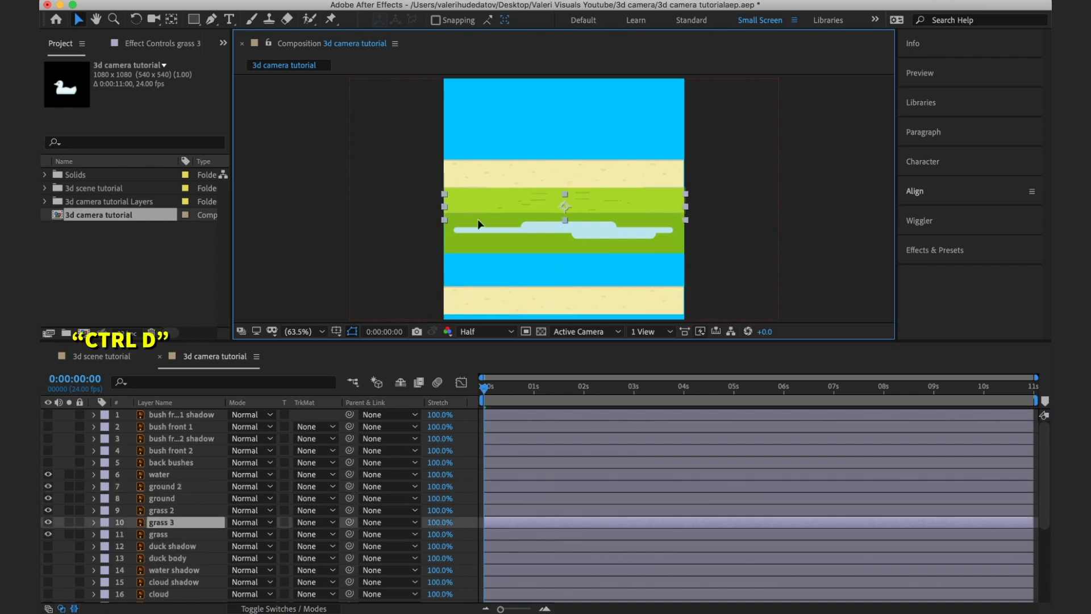
left_click_drag(478, 223, 486, 264)
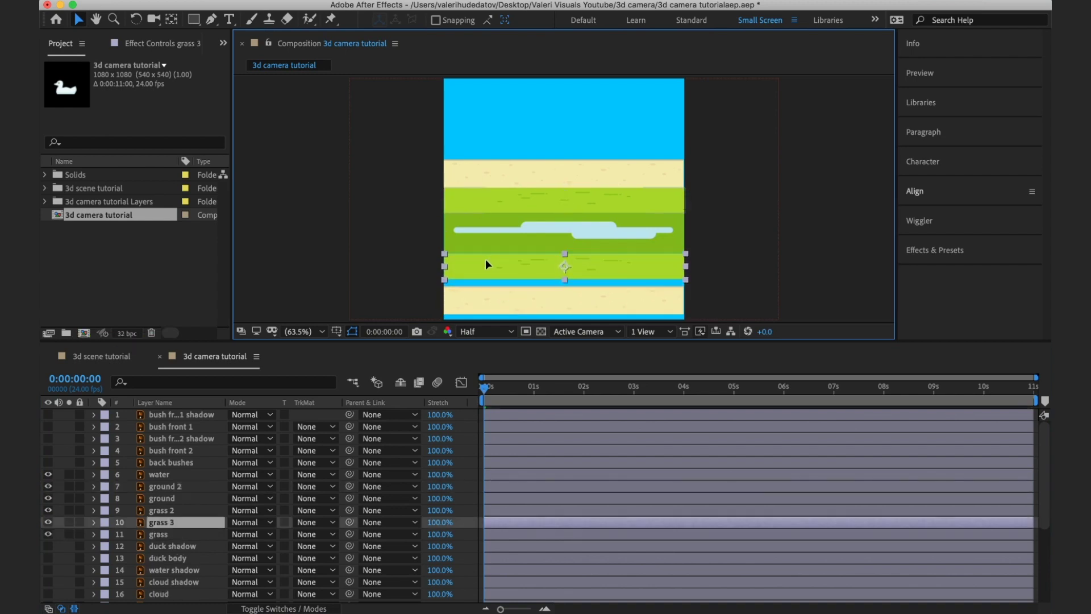
left_click(513, 291)
key("shift+Up")
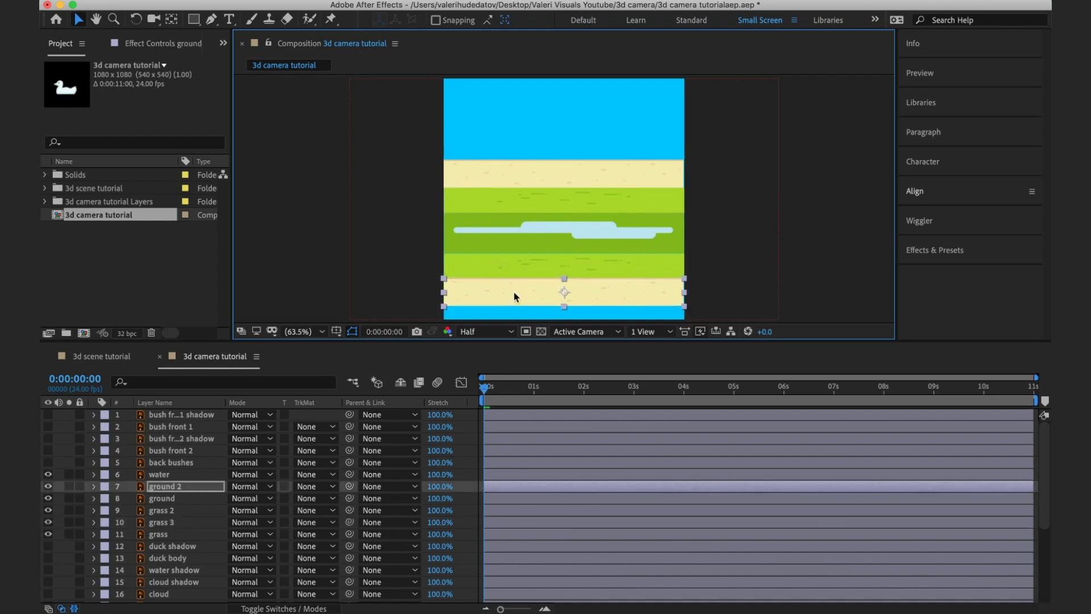
Shift all six bands up about 100 px, then reposition ground 2 lower.
left_click(472, 167)
left_click(473, 198, "shift")
left_click(478, 230, "shift")
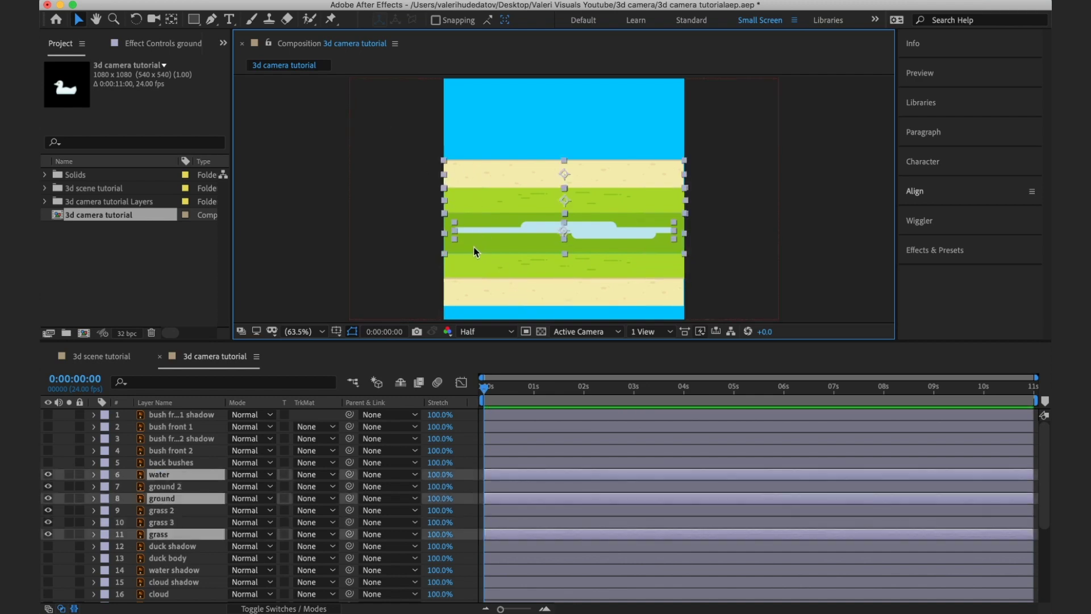
left_click(476, 246, "shift")
left_click(480, 267, "shift")
left_click(479, 293, "shift")
left_click_drag(485, 262, 487, 207)
left_click(508, 251)
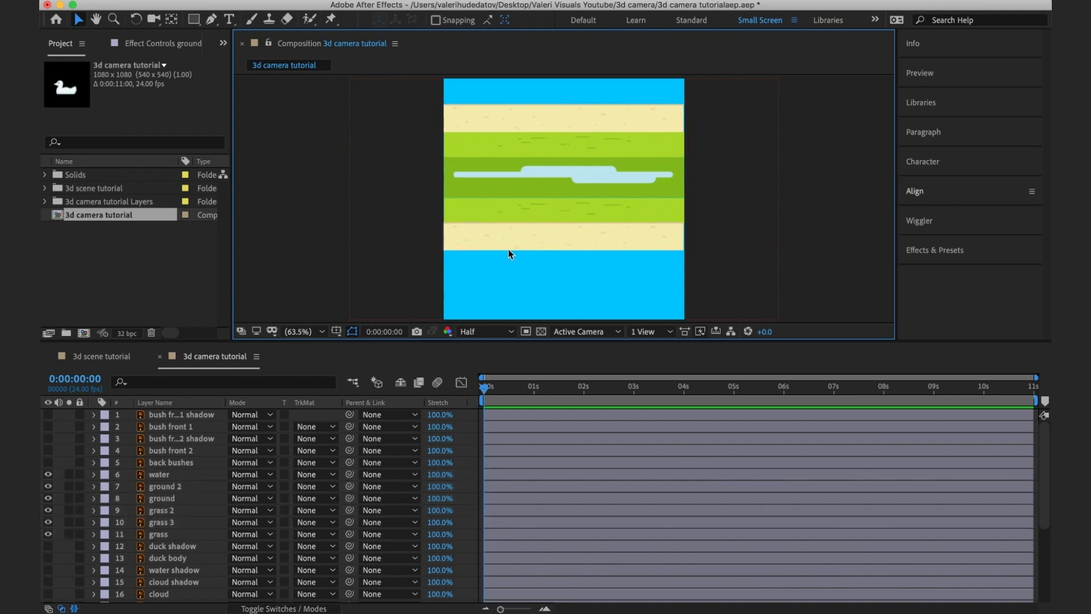
left_click_drag(508, 250, 500, 282)
key("shift+Down")
key("shift+Down")
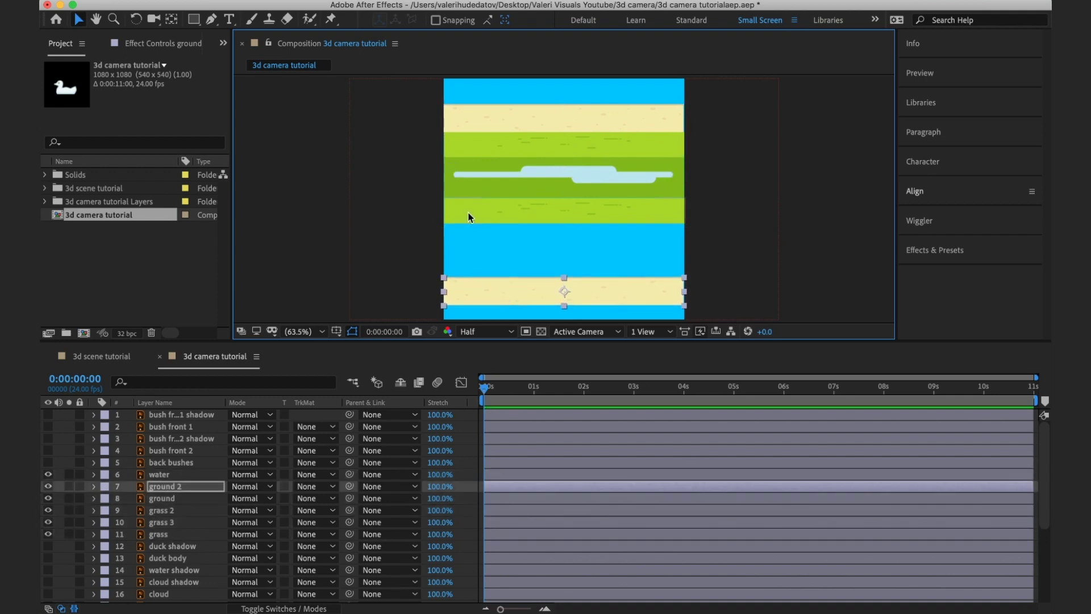
Duplicate grass 2 as grass 4 and move it into the gap.
left_click(460, 187)
key("ctrl+d")
left_click_drag(459, 189, 469, 251)
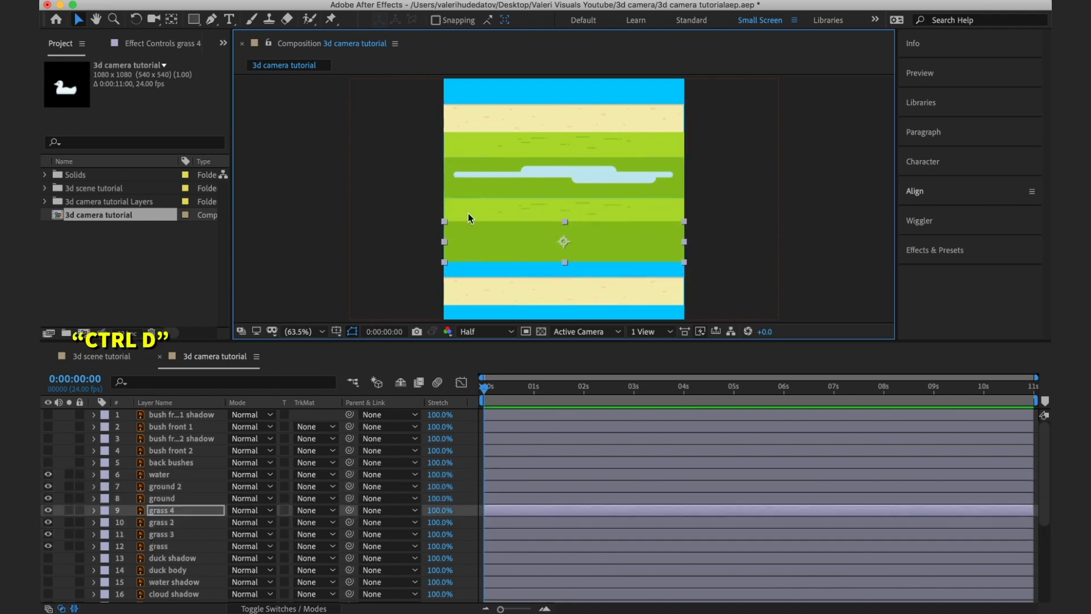
Duplicate grass 4 as grass 5 at the frame top and raise ground 2 over the blue stripe.
left_click(463, 186)
left_click(470, 138)
left_click(471, 118)
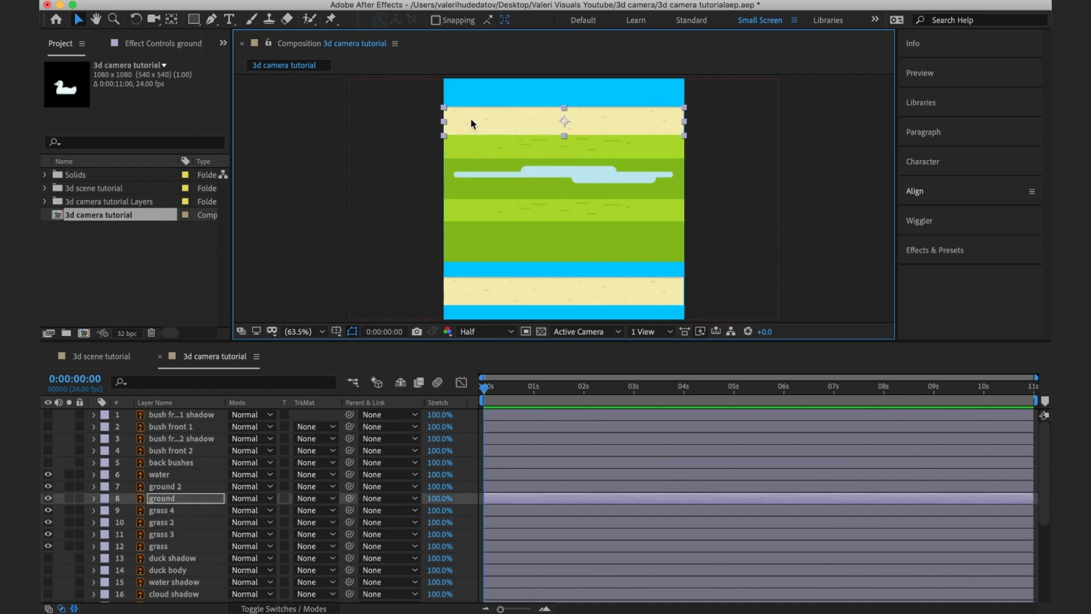
left_click(599, 171)
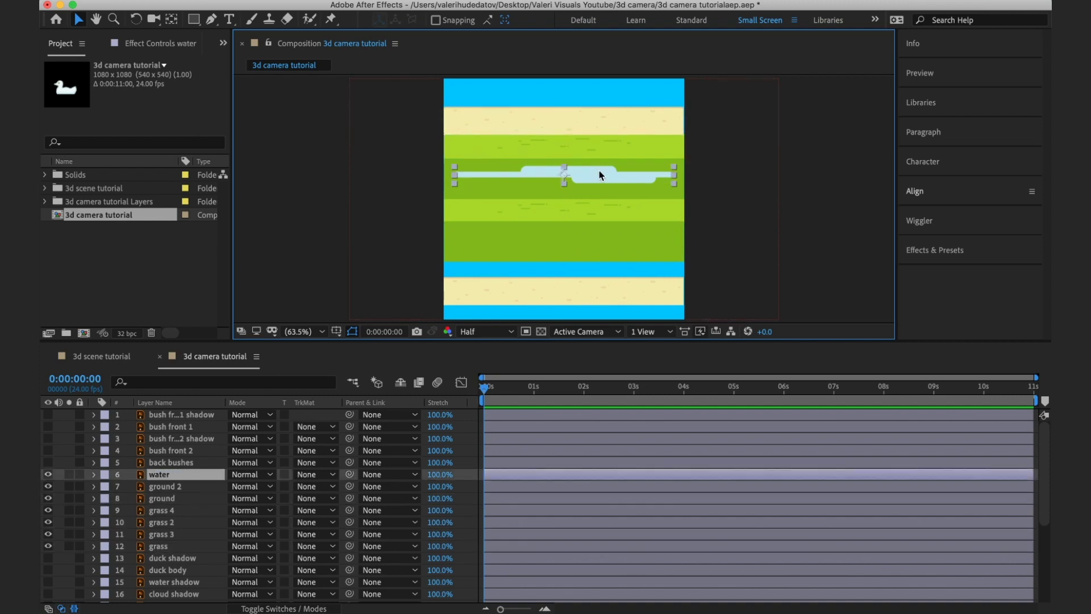
left_click(506, 247)
key("ctrl+d")
left_click_drag(505, 246, 510, 83)
left_click_drag(514, 143, 516, 213)
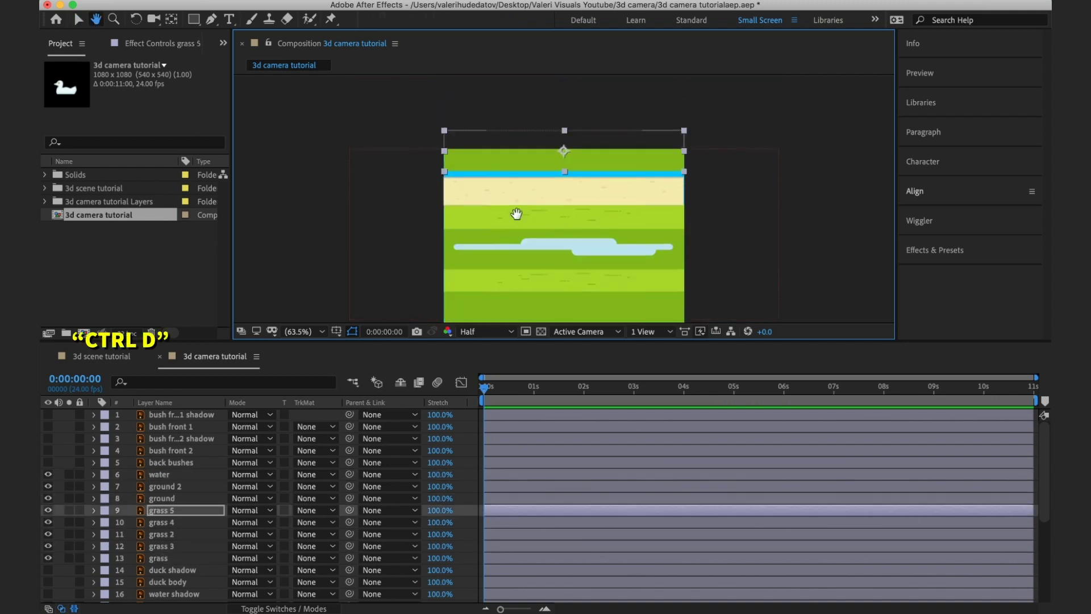
left_click_drag(520, 159, 520, 165)
scroll(560, 194, "down", 2)
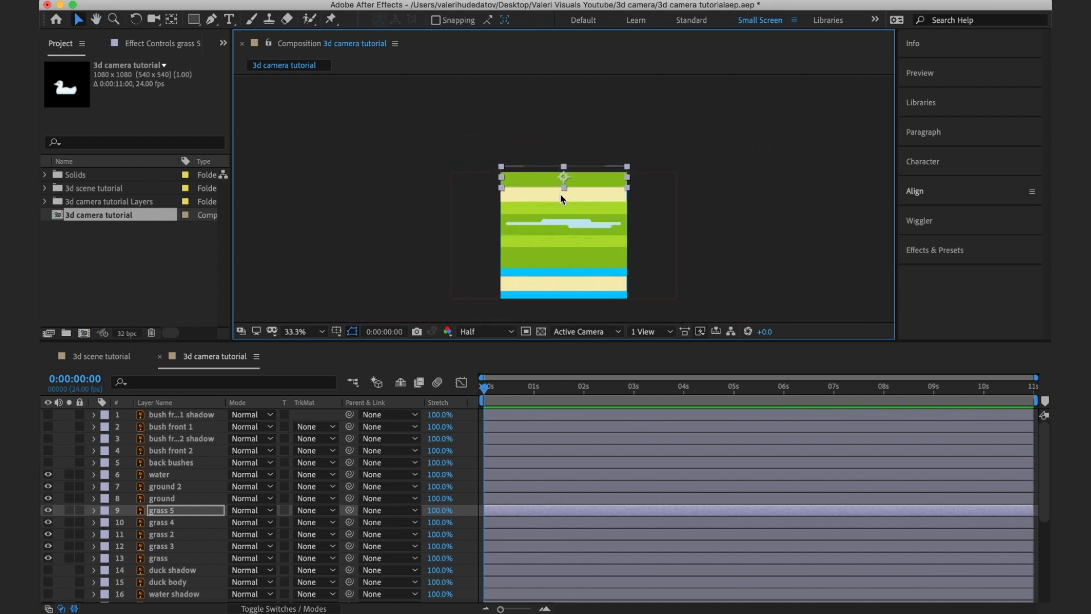
scroll(560, 194, "up", 2)
left_click_drag(518, 274, 529, 257)
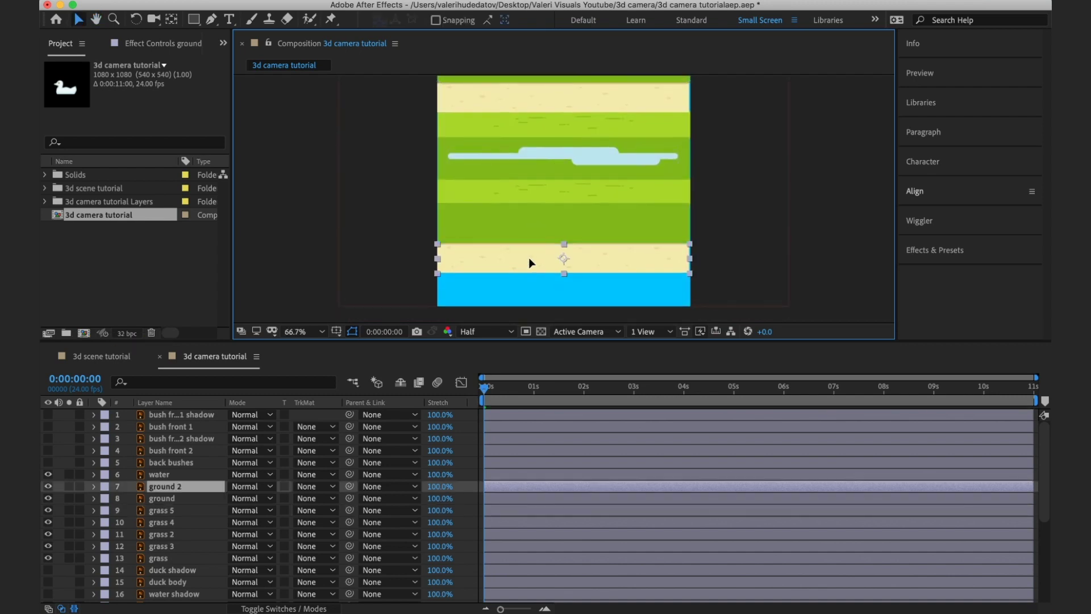
Duplicate grass 3 as grass 6 and move it over the bottom blue stripe.
left_click(516, 199)
key("ctrl+d")
left_click_drag(516, 200, 521, 289)
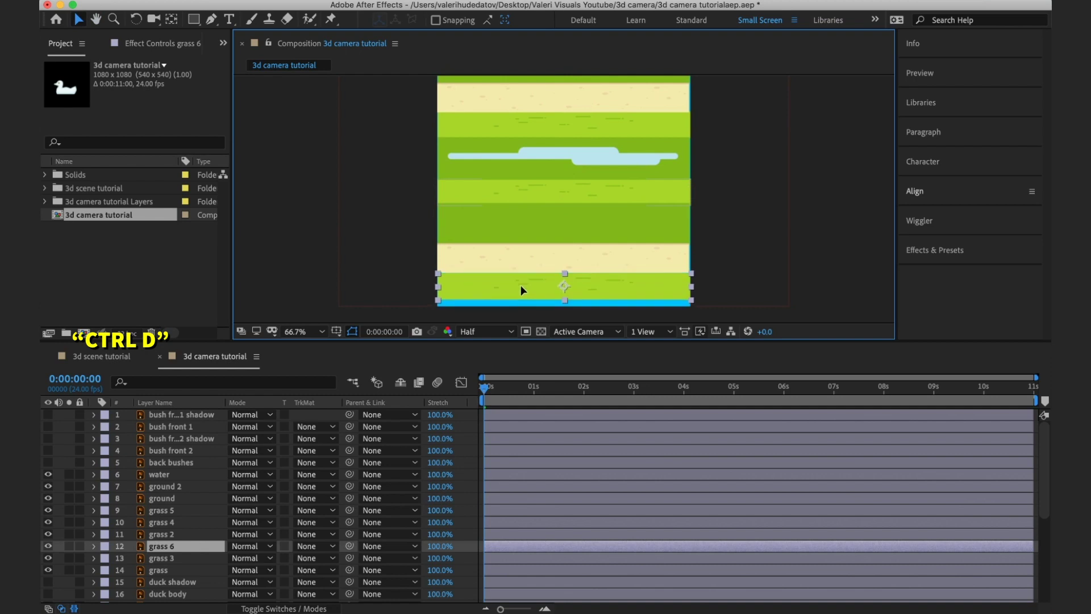
key("Return")
scroll(563, 198, "down", 2)
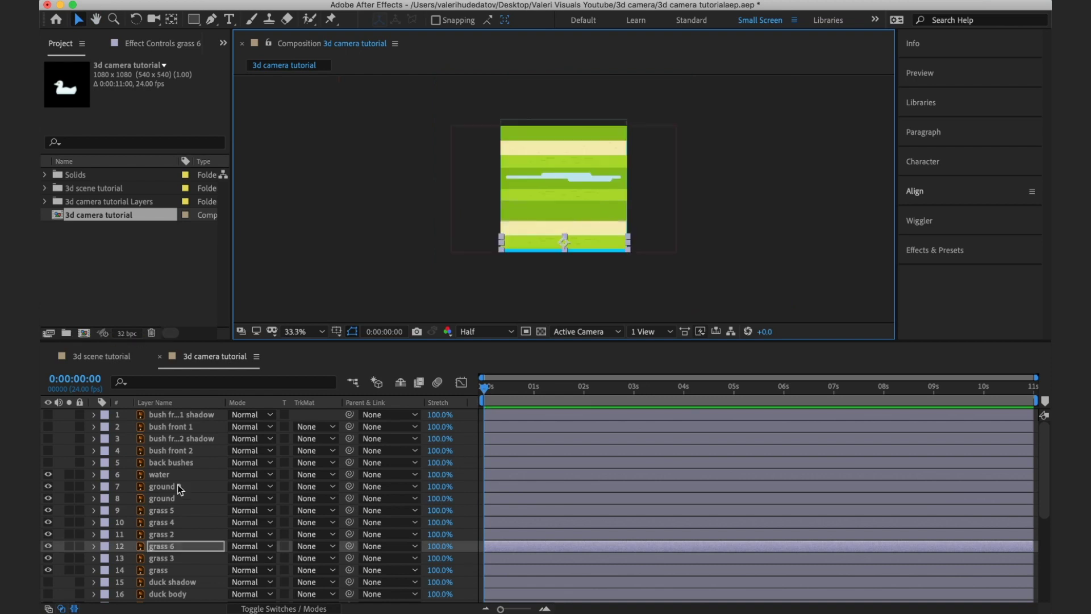
Select the water through grass layers, check the stripes at 66.7%, and save the project.
left_click(159, 479)
left_click(161, 570, "shift")
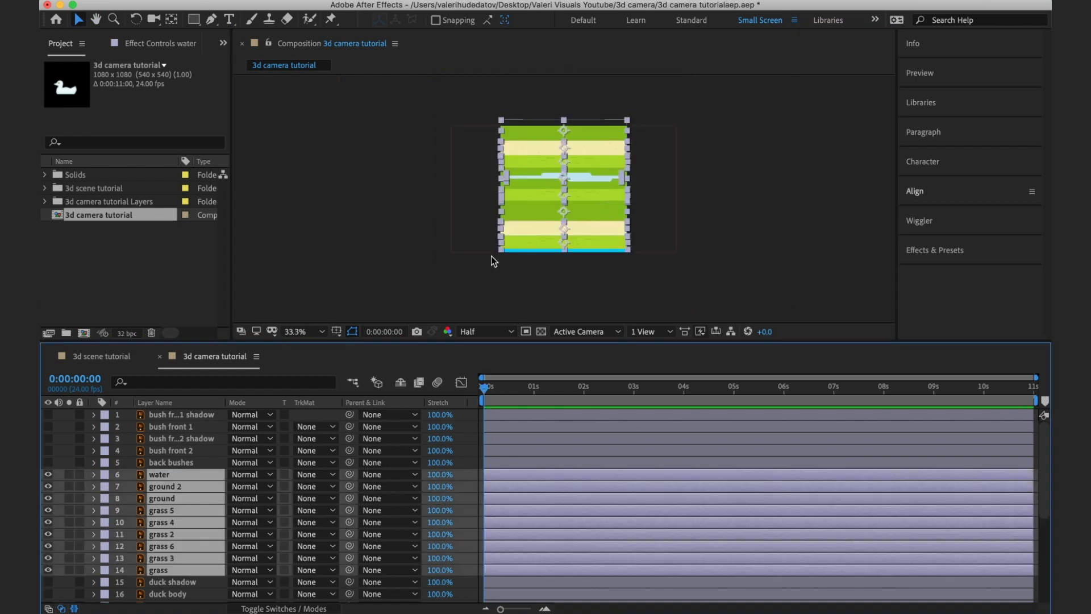
key("period")
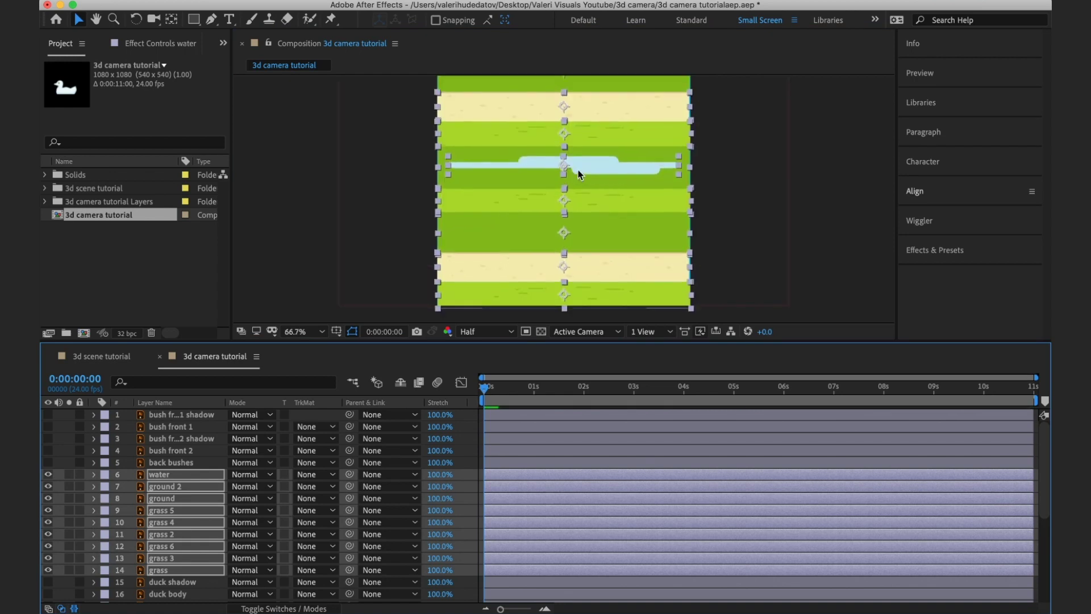
key("comma")
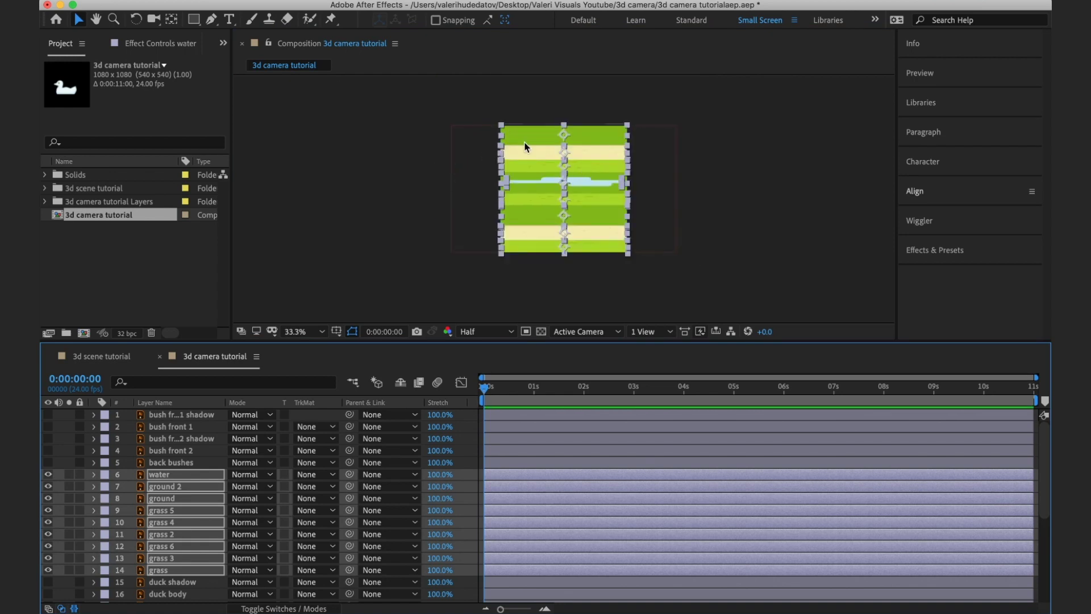
key("cmd+s")
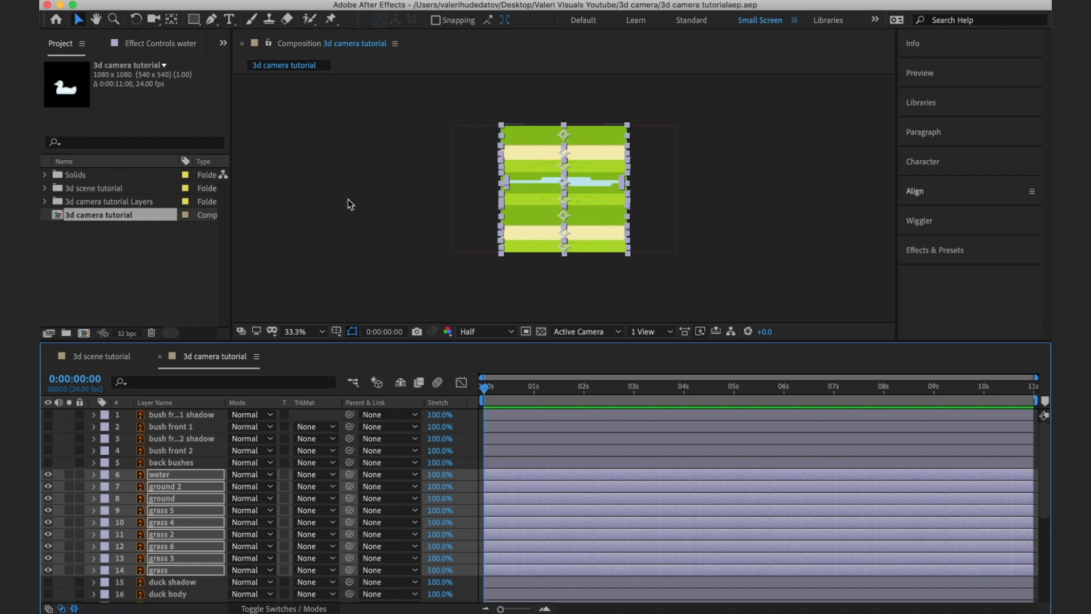
Pre-compose the selected stripe layers as 'floor' and move it to layer 20 above sky.
right_click(163, 476)
left_click(200, 553)
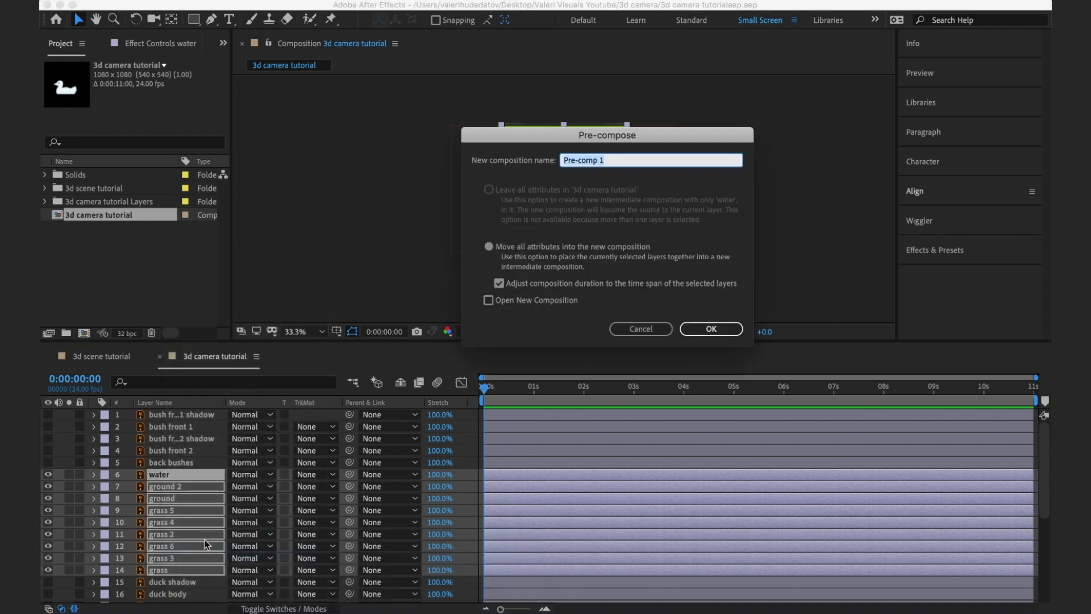
type("floor")
key("Return")
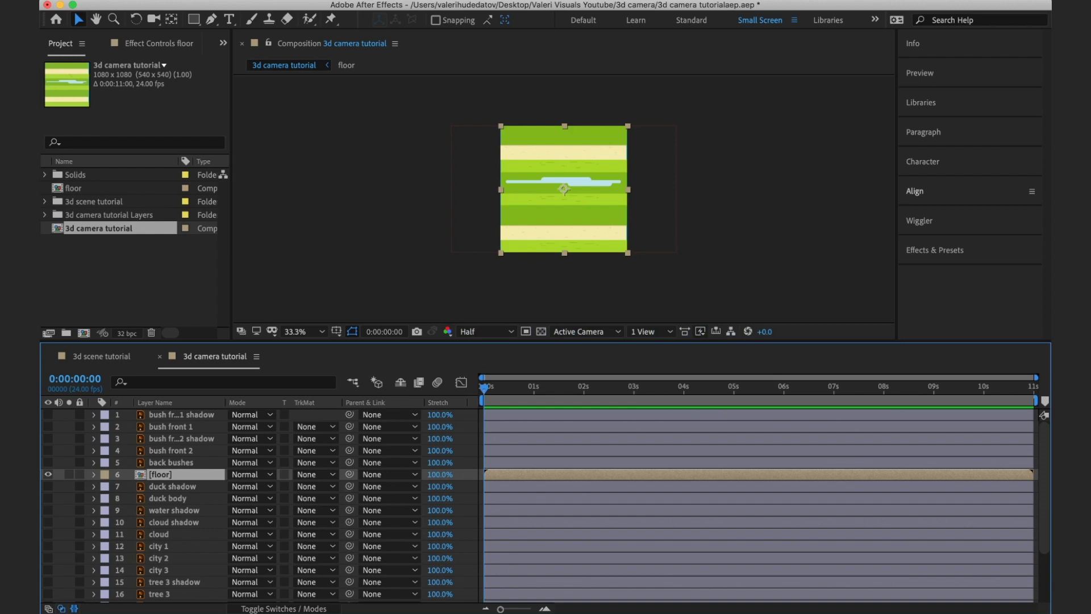
left_click_drag(159, 474, 163, 587)
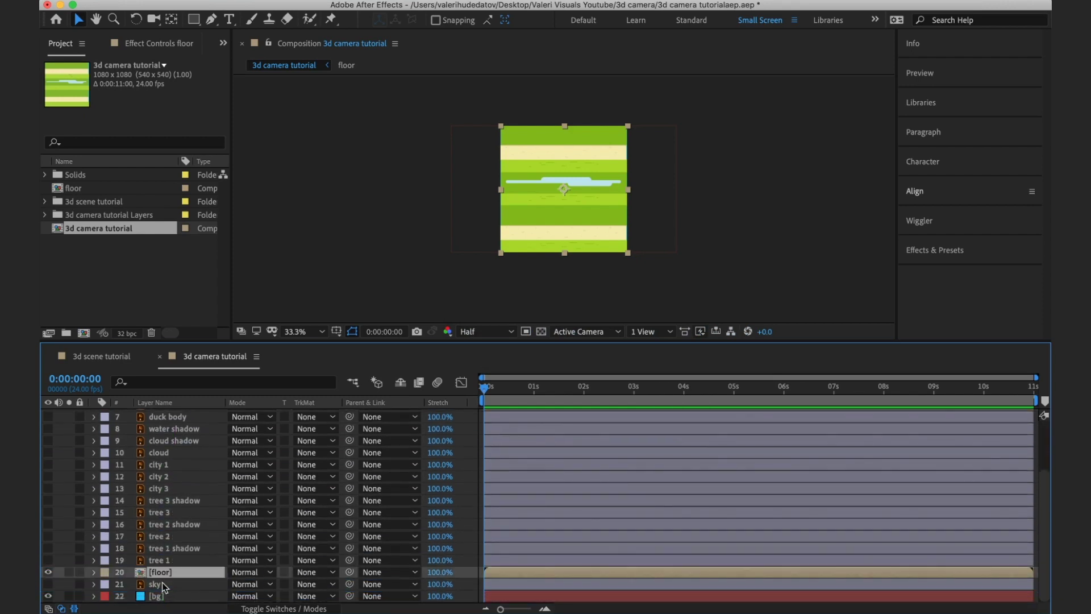
Hide floor, show city 3, and fit it to the comp width.
left_click(49, 572)
left_click(152, 490)
left_click(49, 488)
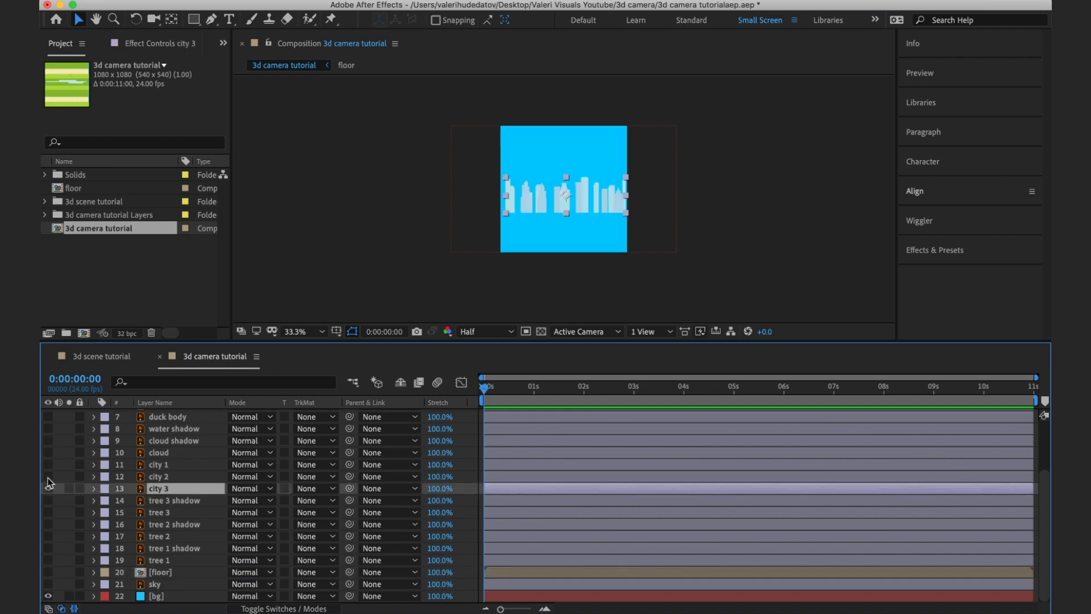
key("period")
key("period")
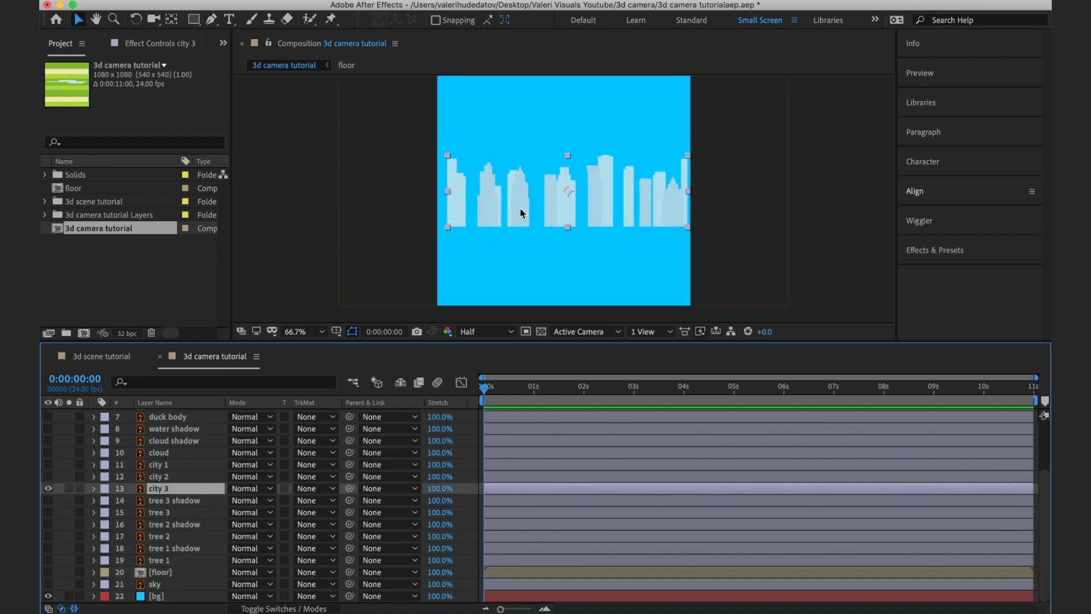
right_click(559, 203)
mouse_move(699, 268)
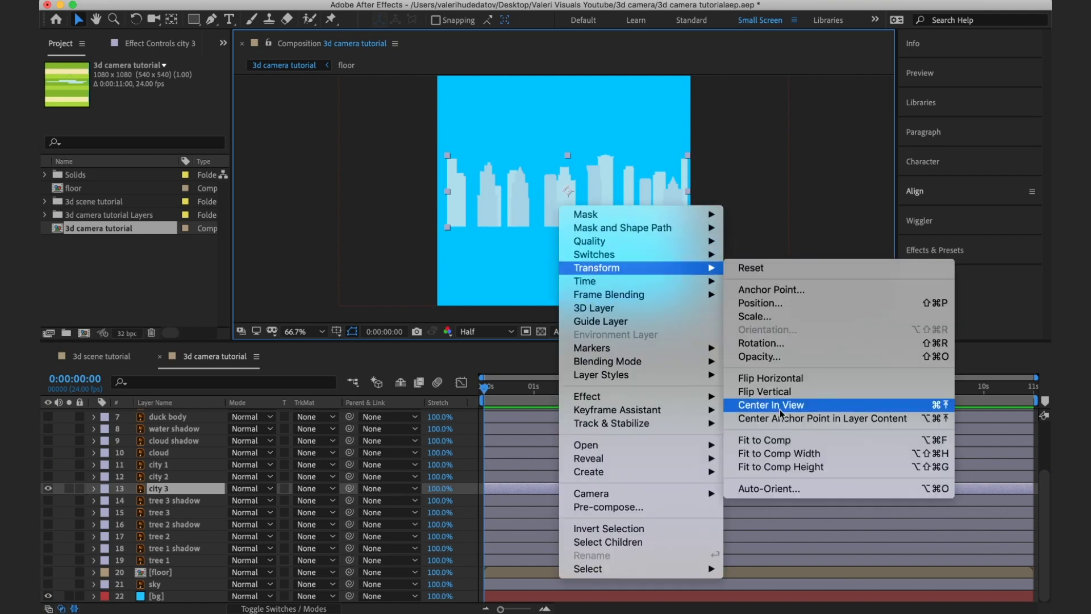
left_click(782, 448)
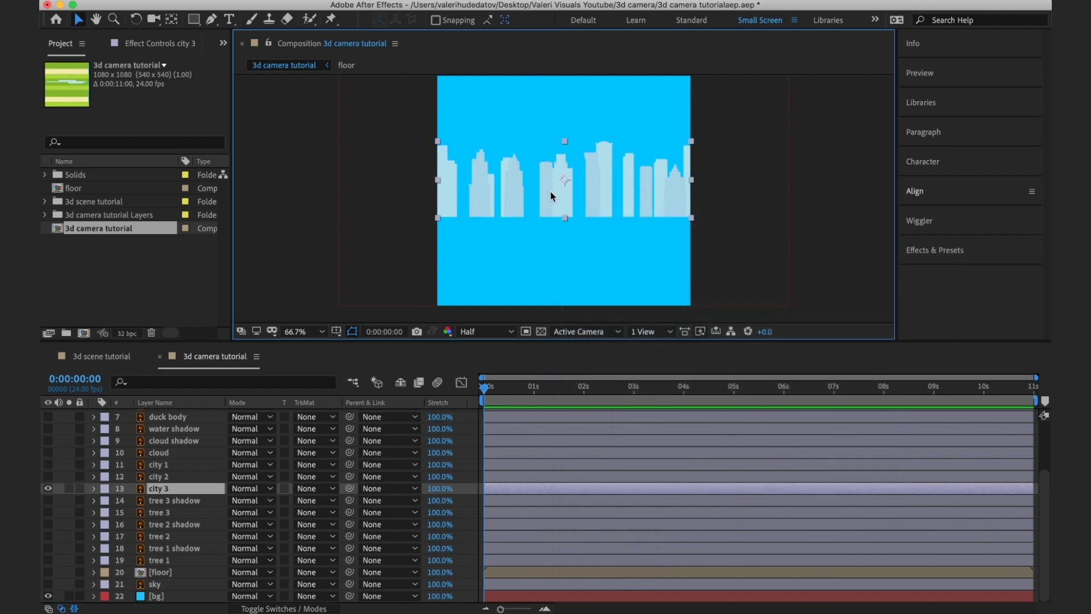
Show city 2, fit a city layer to comp width, hide the background, and zoom to 100%.
left_click(48, 476)
right_click(520, 216)
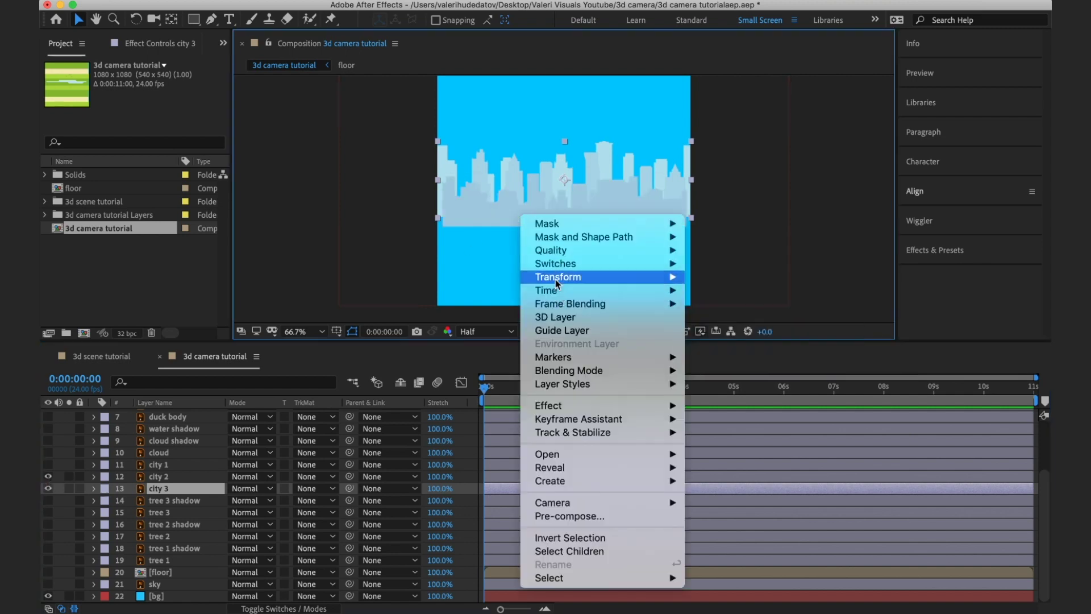
mouse_move(555, 277)
left_click(742, 462)
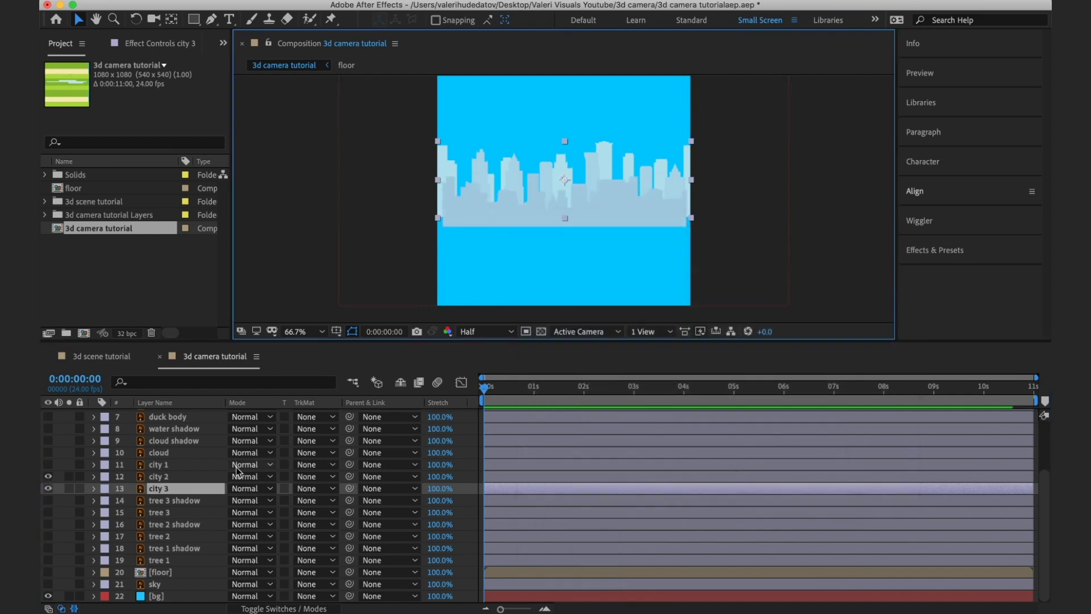
left_click(47, 595)
key("period")
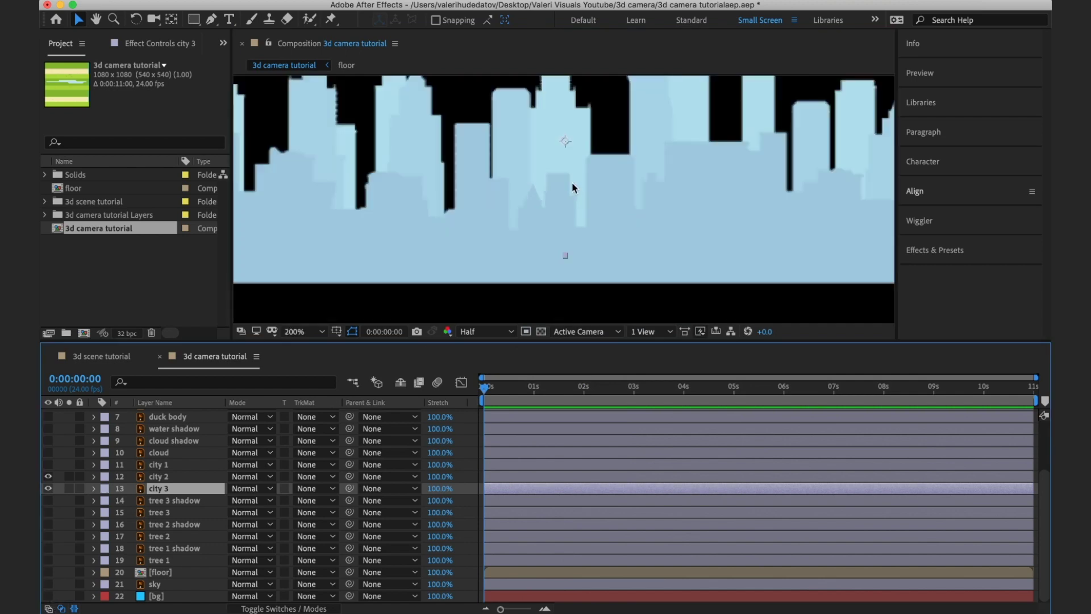
Fit city 2 to the comp width and move it slightly lower.
left_click(159, 477)
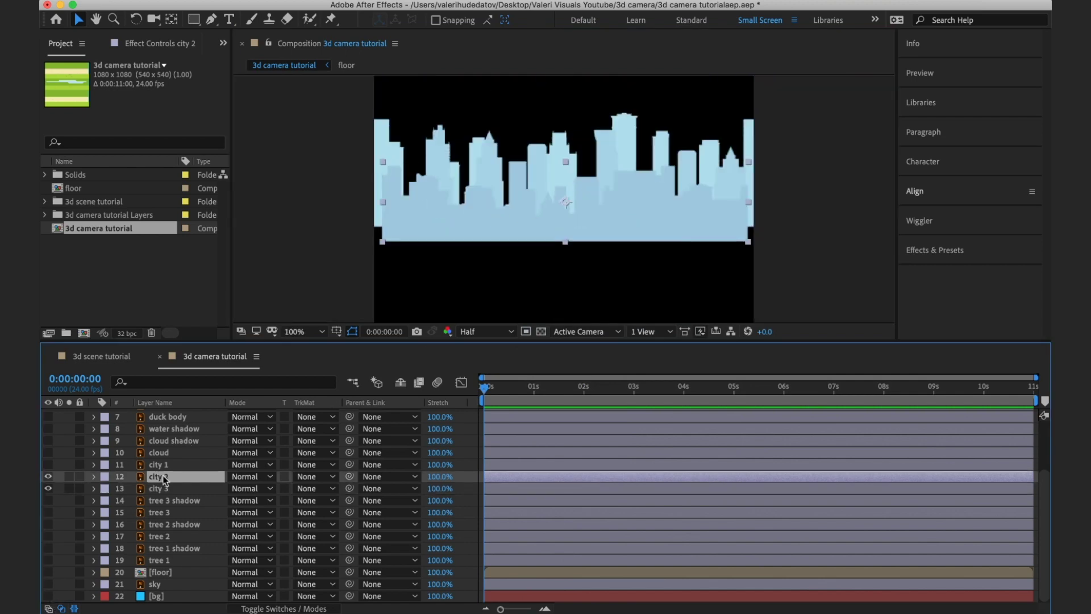
right_click(161, 477)
mouse_move(191, 317)
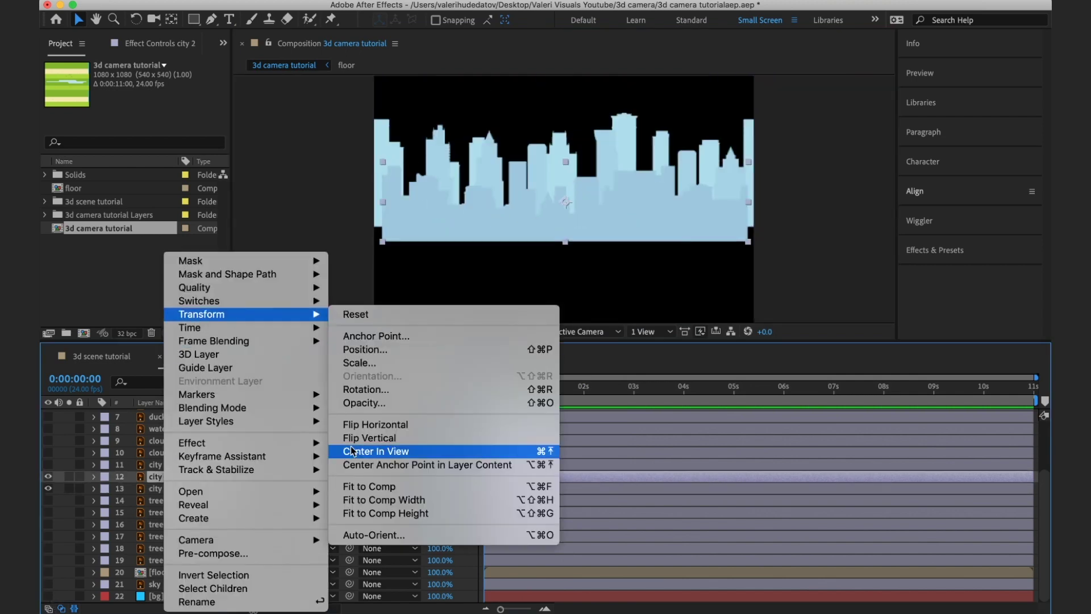
left_click(359, 498)
left_click_drag(503, 175, 504, 190)
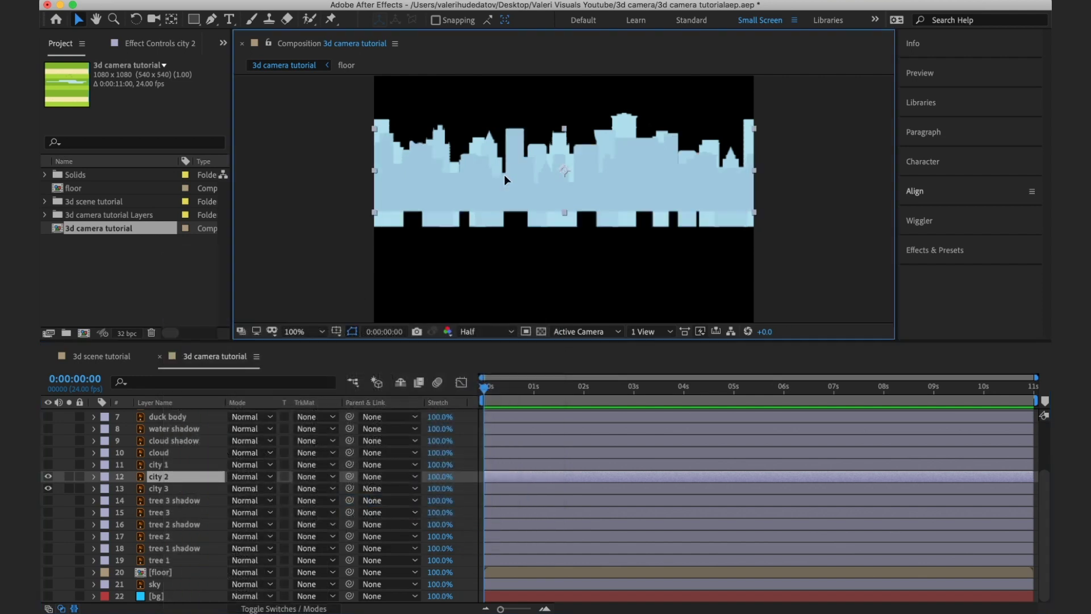
Show city 1, fit it to the comp width, and nudge it down twice.
left_click(158, 464)
left_click(48, 464)
right_click(471, 230)
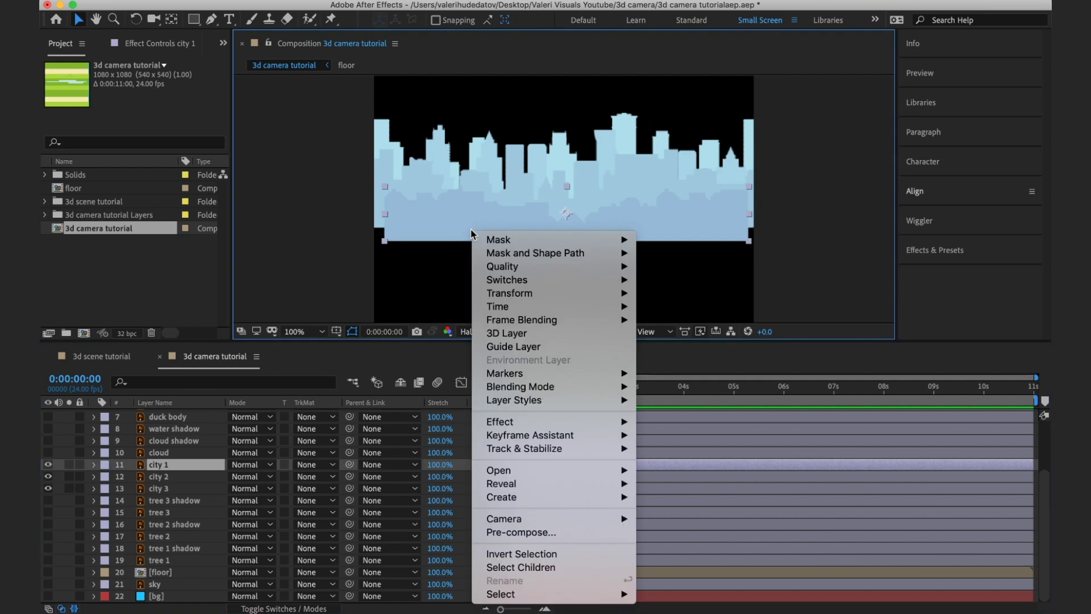
mouse_move(500, 293)
left_click(697, 478)
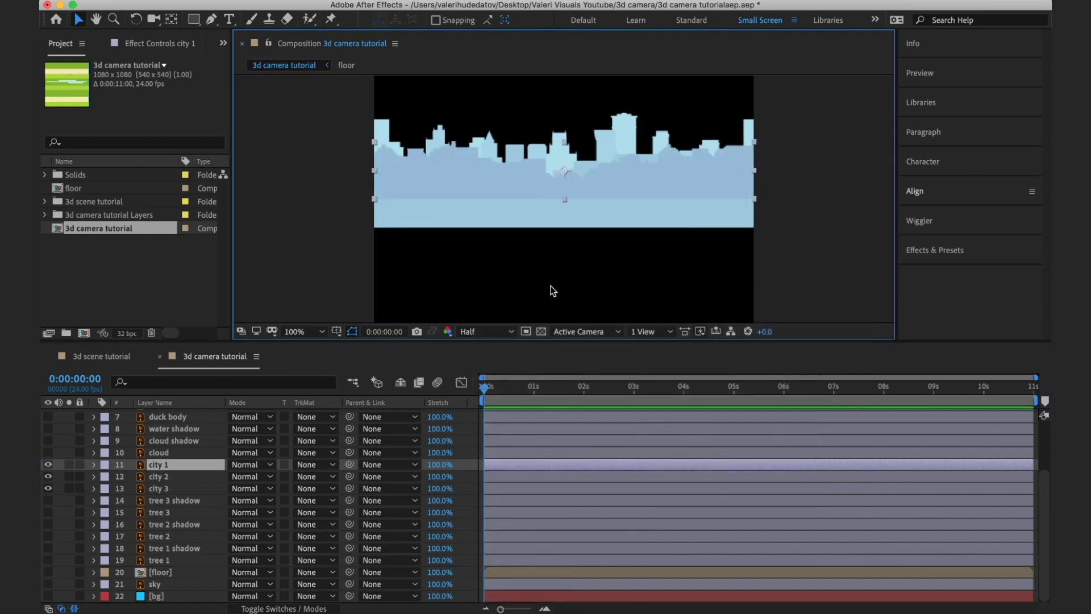
key("shift+Down")
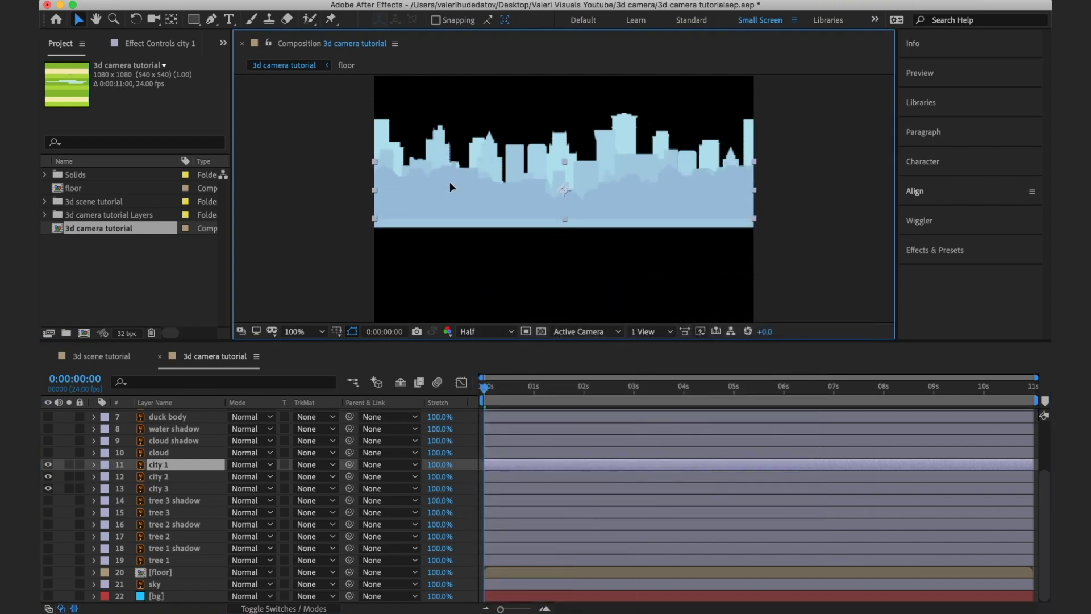
key("shift+Down")
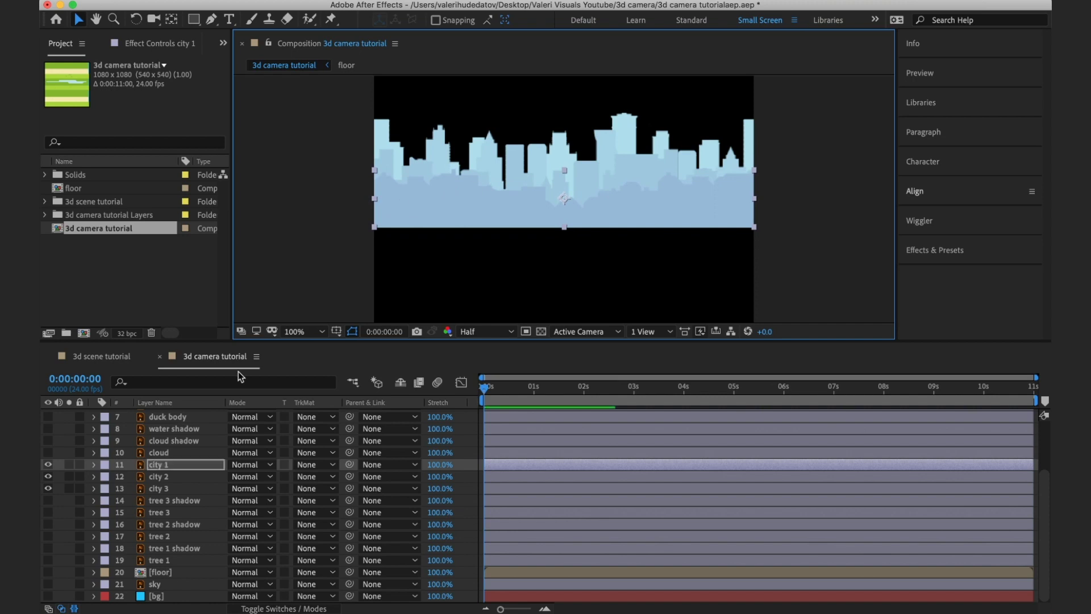
Select city 1, 2 and 3 and move them below tree 1.
left_click(157, 477)
left_click(158, 464)
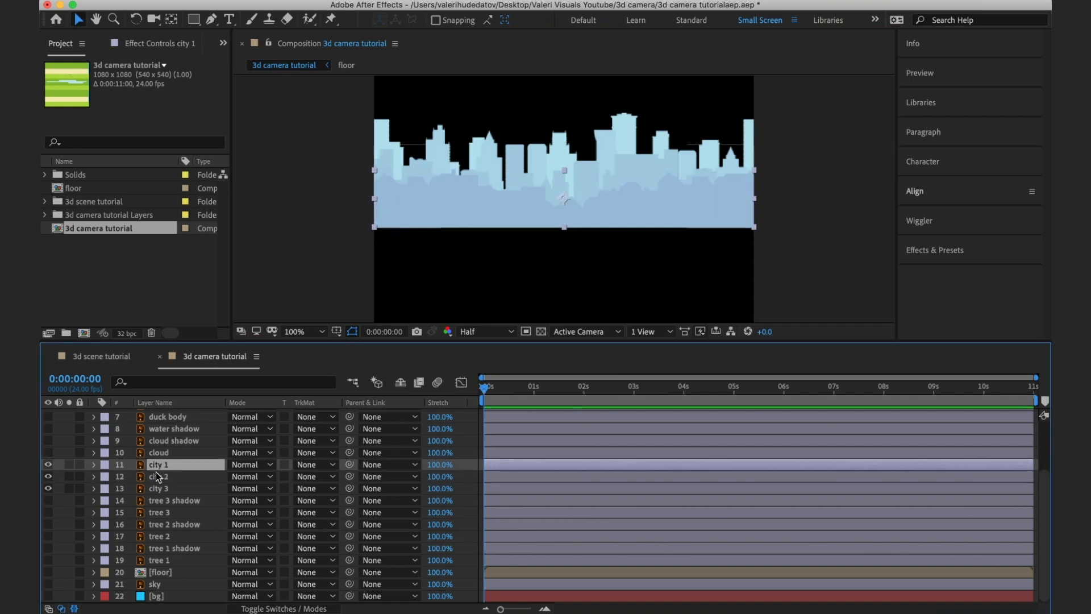
left_click(157, 476, "shift")
left_click(158, 488, "shift")
left_click_drag(158, 489, 161, 575)
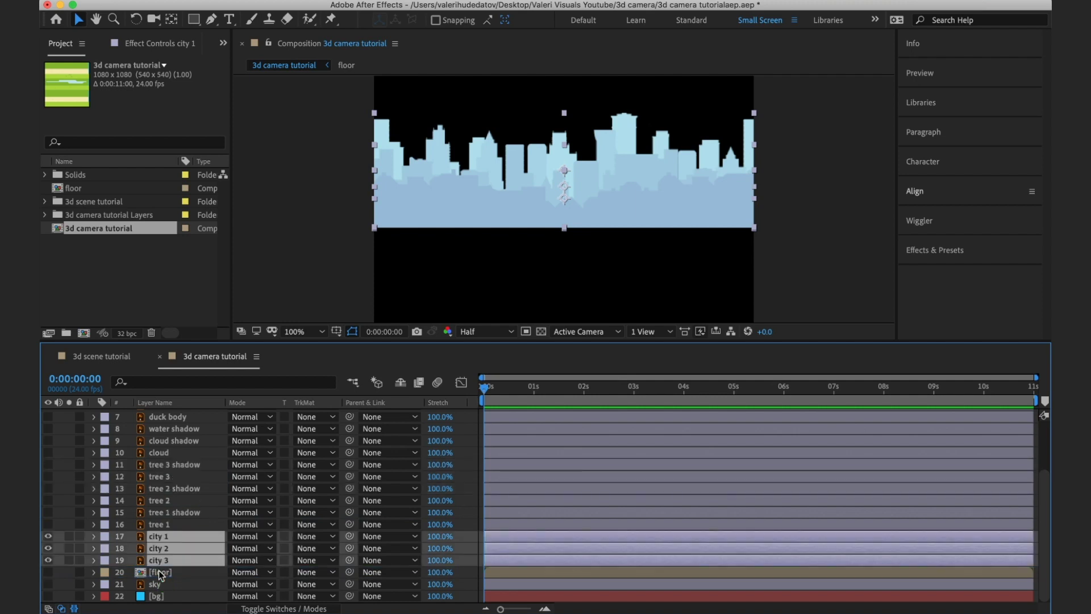
Hide city 3, show back bushes, and fit back bushes to the comp width.
left_click(49, 560)
scroll(161, 527, "down", 3)
scroll(160, 528, "up", 1)
left_click(164, 441)
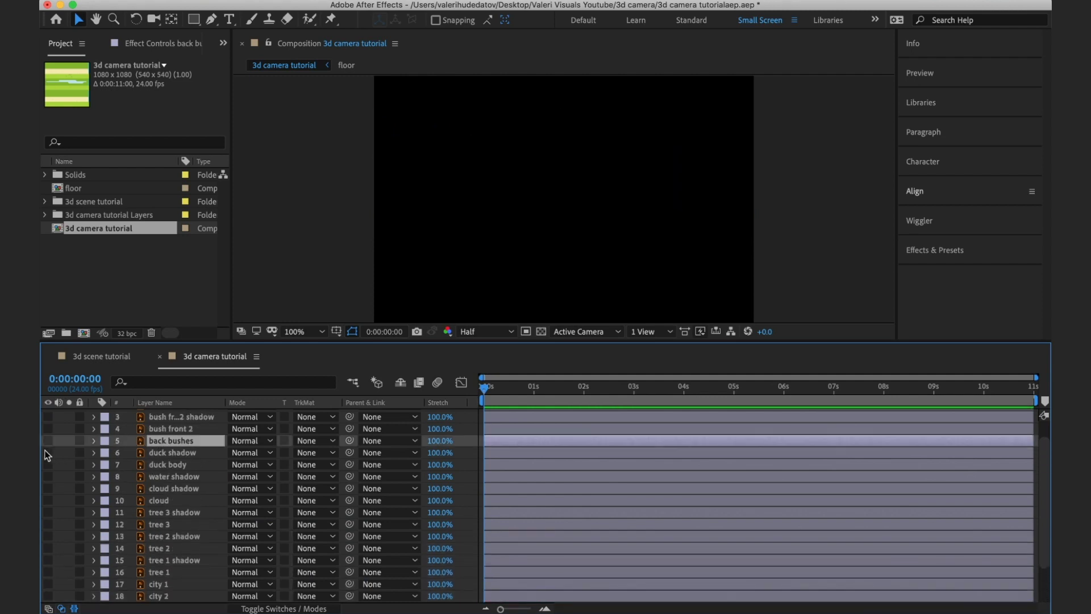
left_click(48, 441)
right_click(503, 168)
mouse_move(557, 234)
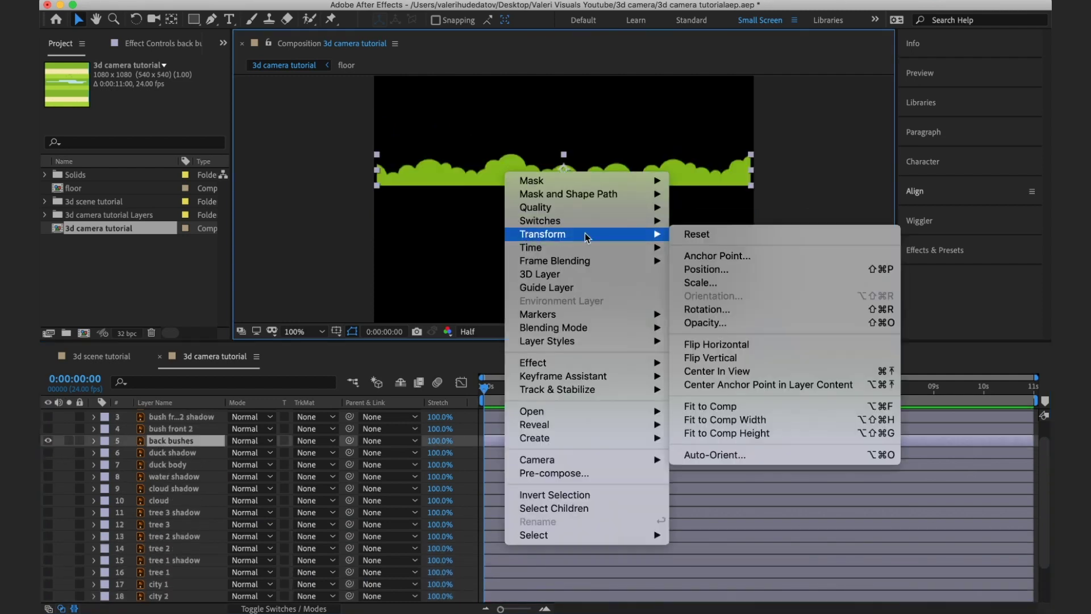
left_click(738, 425)
Zoom out to 50%, move back bushes to layer 16 above the cities, and hide it.
key("comma")
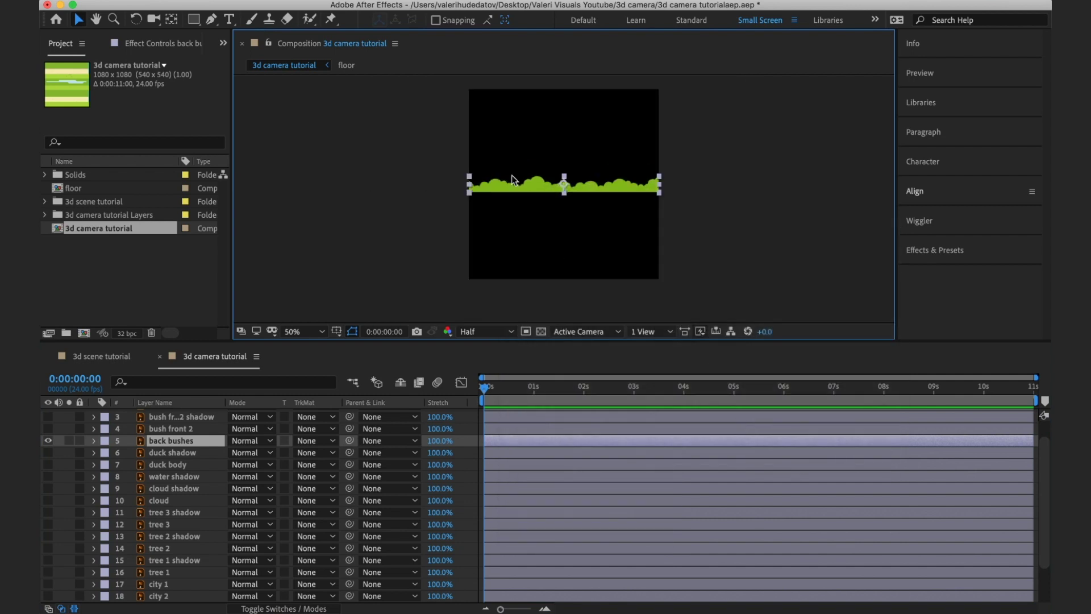
left_click_drag(161, 445, 163, 539)
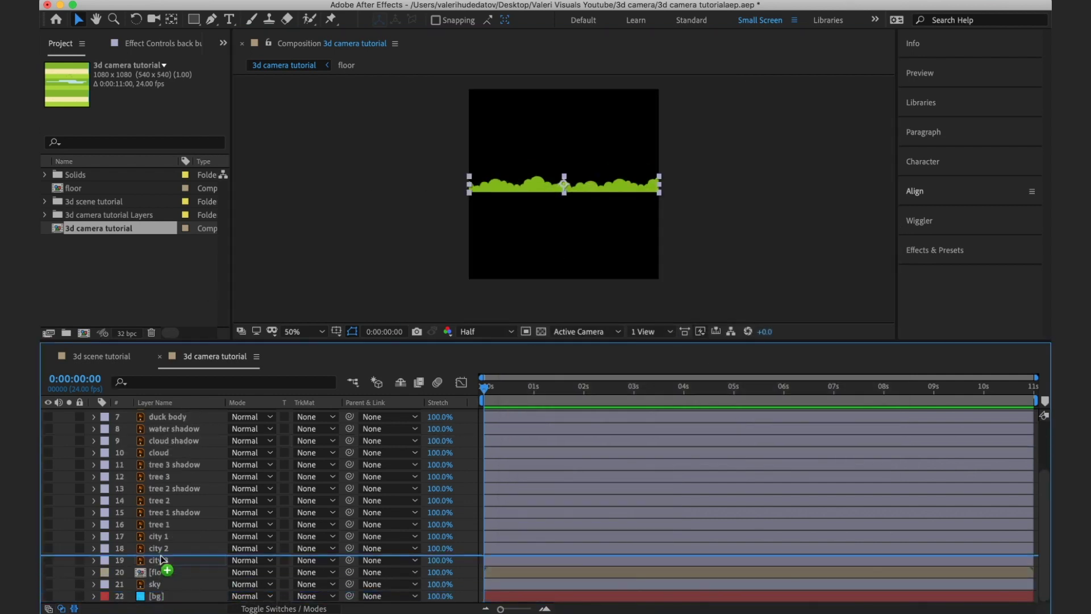
left_click(48, 524)
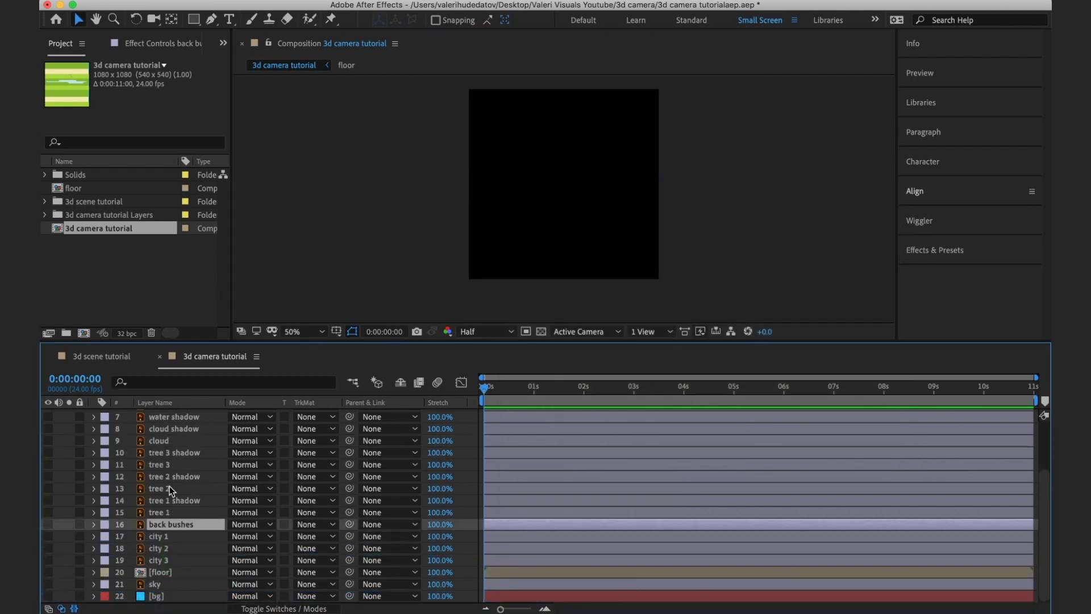
scroll(169, 486, "up", 3)
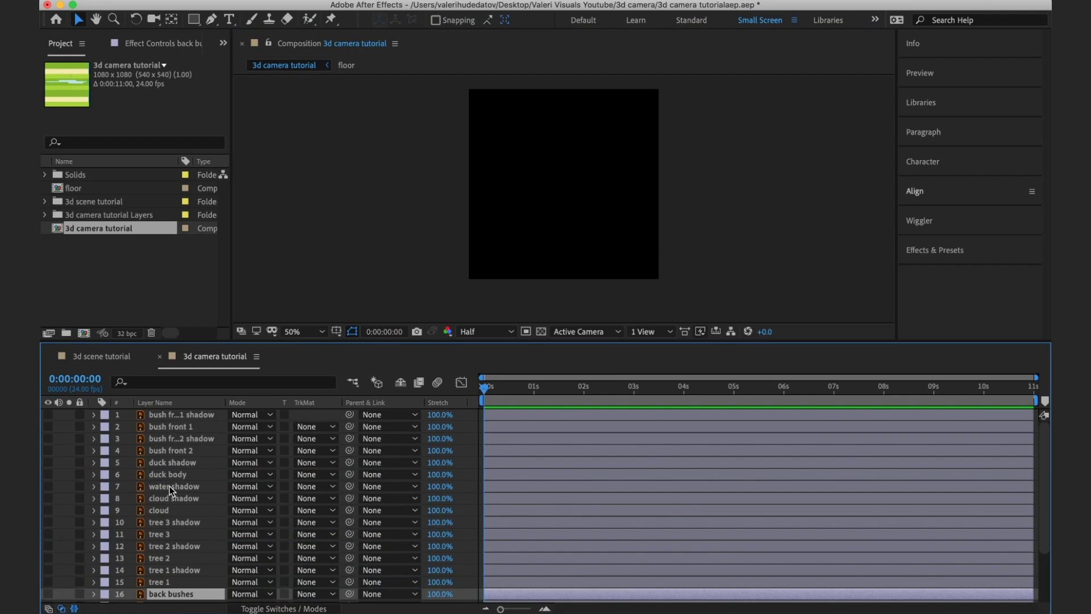
Reveal tree 1 and its shadow, shift them left, and precompose them as tree 1.
left_click(162, 582)
left_click(48, 582)
left_click(49, 569)
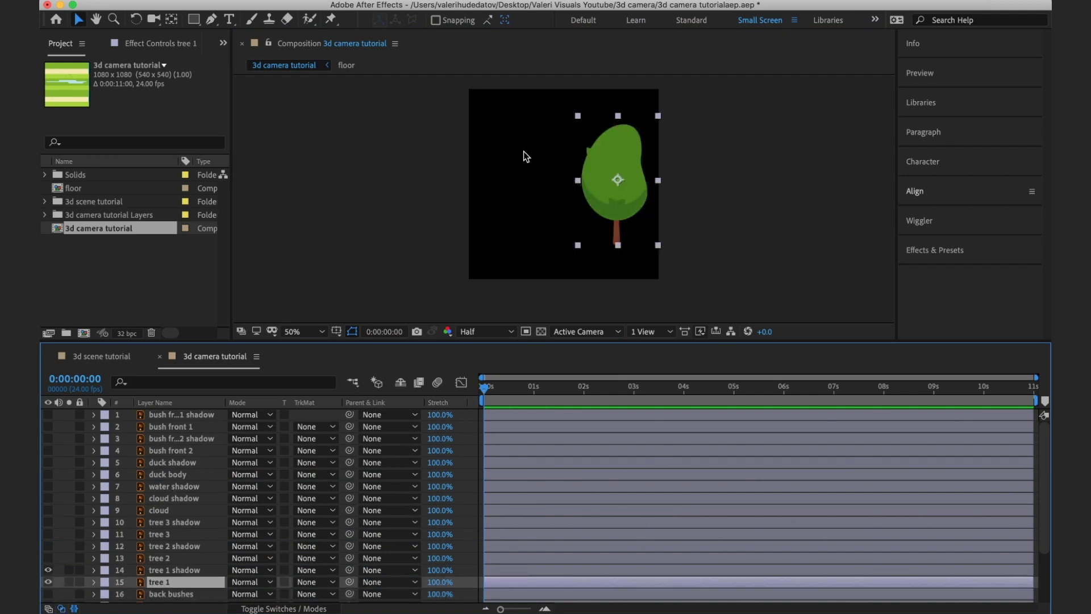
left_click_drag(524, 151, 666, 249)
left_click_drag(600, 186, 551, 186)
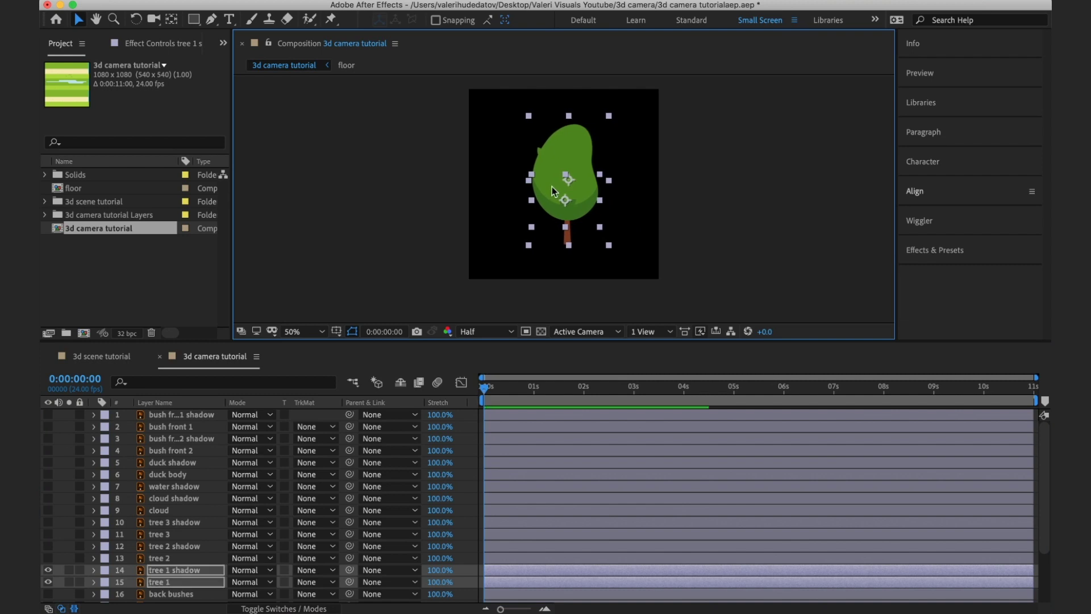
right_click(163, 575)
left_click(191, 553)
type("tree 1")
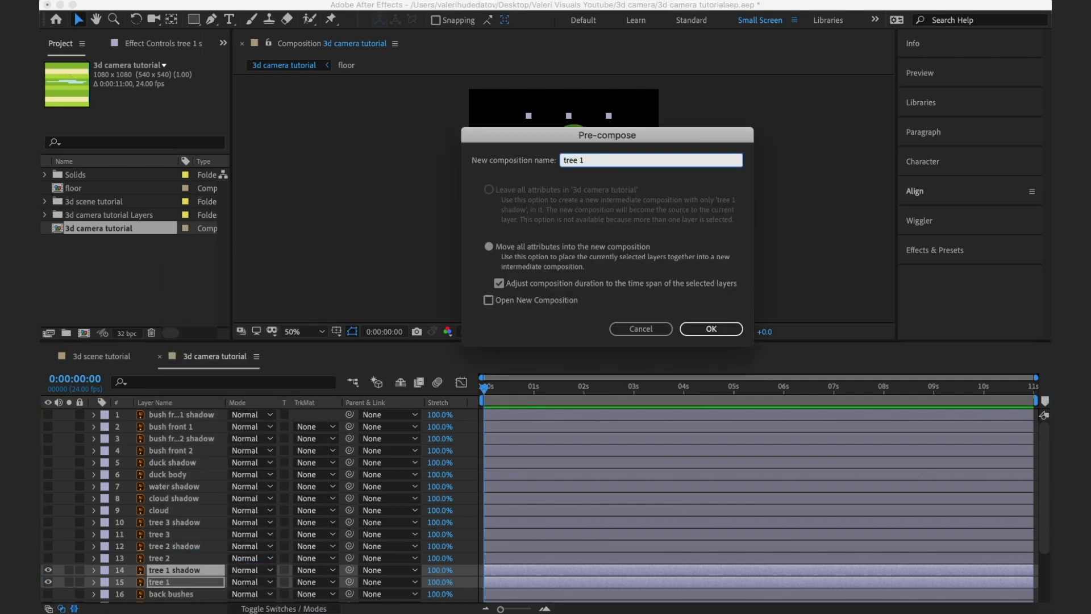
key("Return")
Hide tree 1, then shift tree 2 and its shadow right and precompose them as 'tree 2'.
left_click(48, 570)
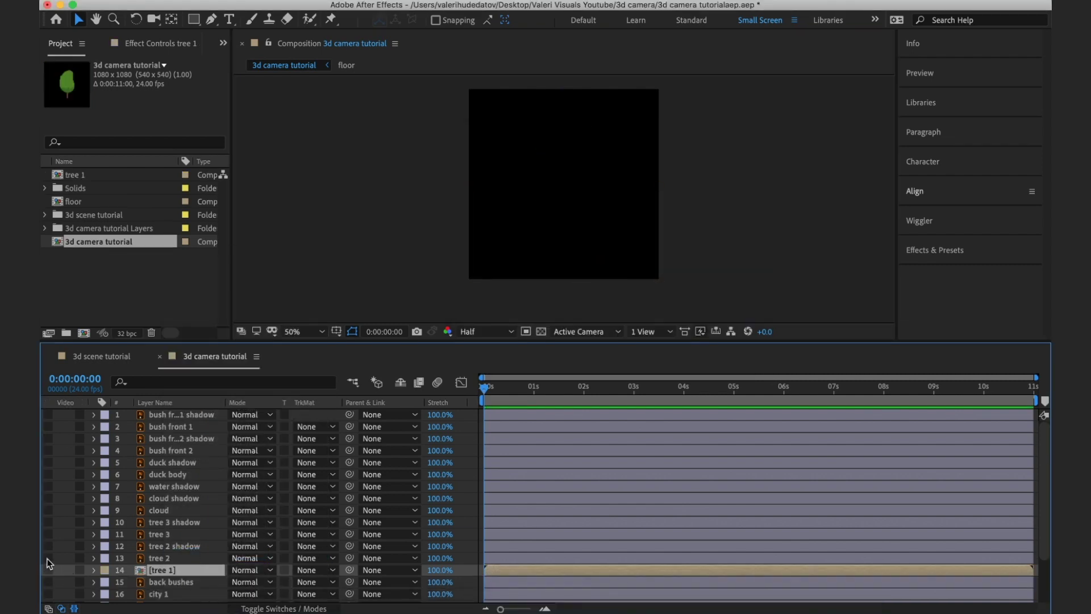
left_click(48, 558)
left_click(49, 546)
left_click(165, 547)
left_click(161, 558, "shift")
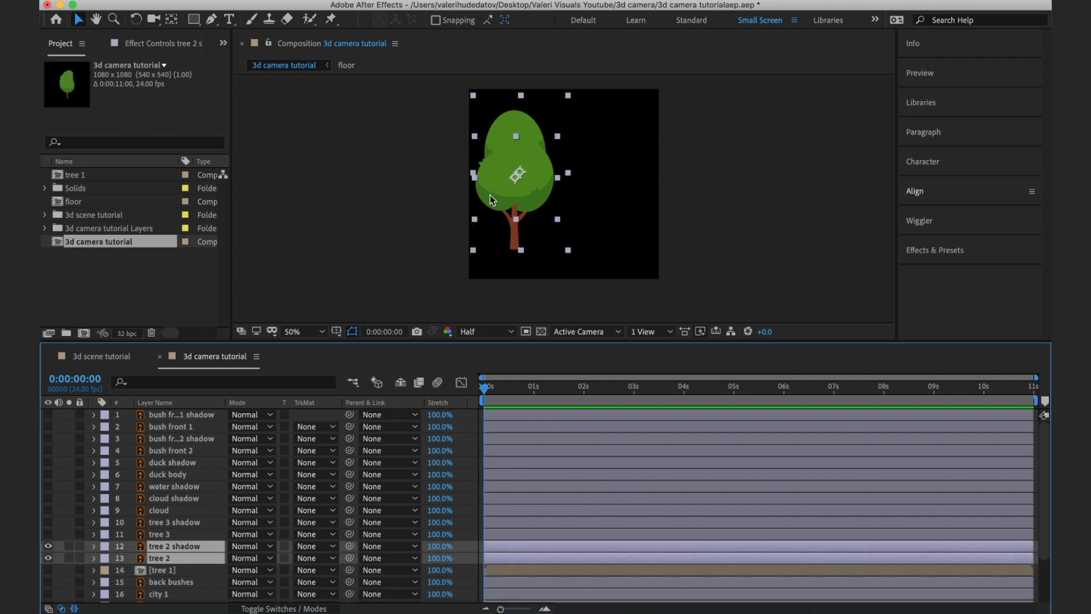
left_click_drag(492, 199, 541, 199)
right_click(169, 548)
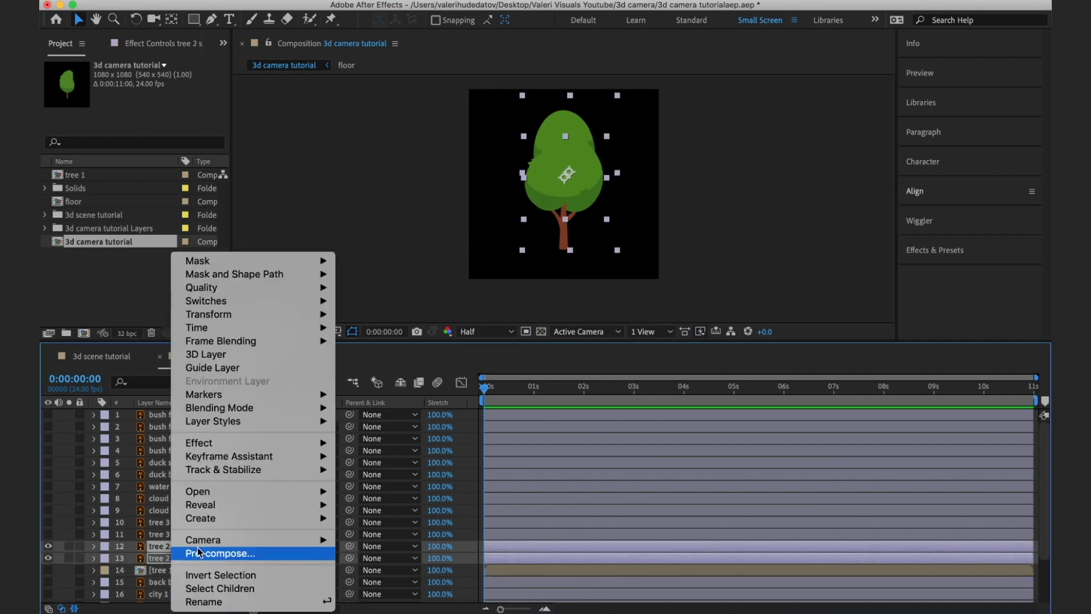
left_click(198, 553)
type("tree 2")
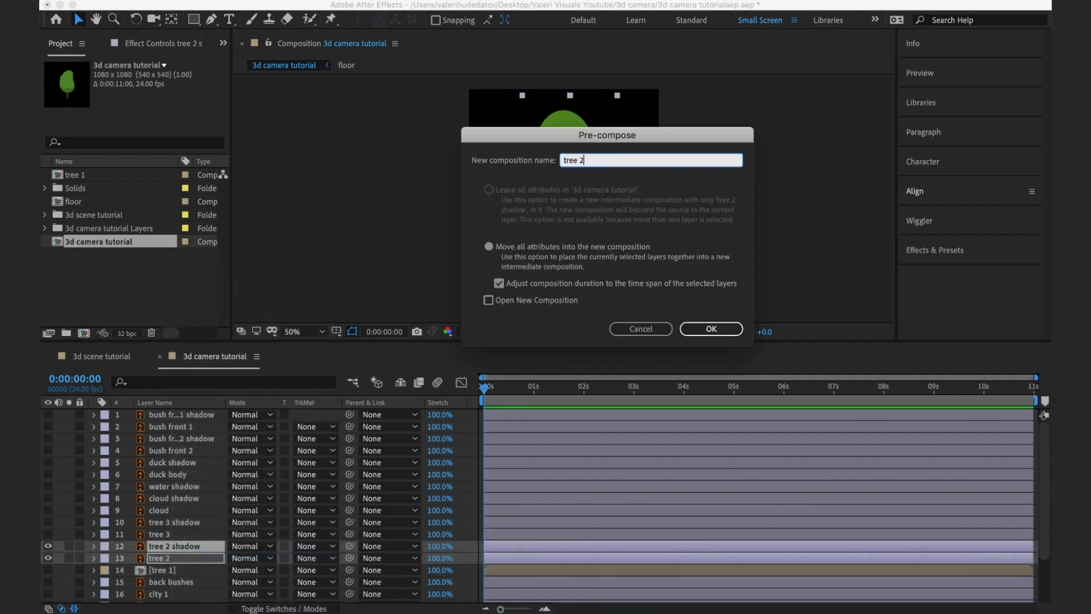
key("Return")
Precompose tree 3 with its shadow as tree 3, hide it, and reveal cloud and cloud shadow.
left_click(48, 546)
left_click(48, 533)
left_click(49, 521)
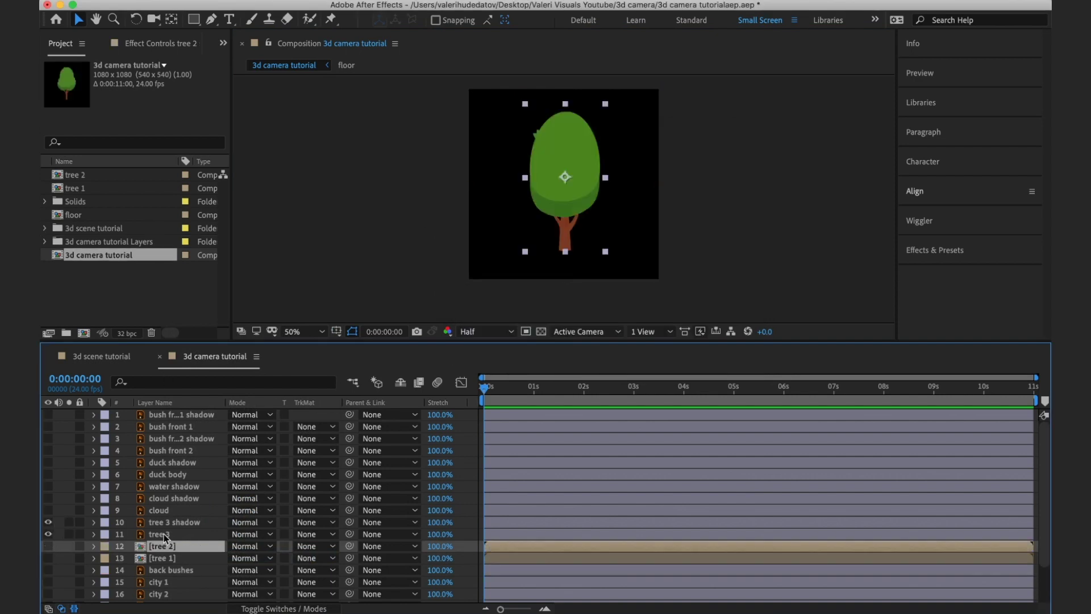
left_click(160, 533)
left_click(162, 522, "shift")
right_click(162, 528)
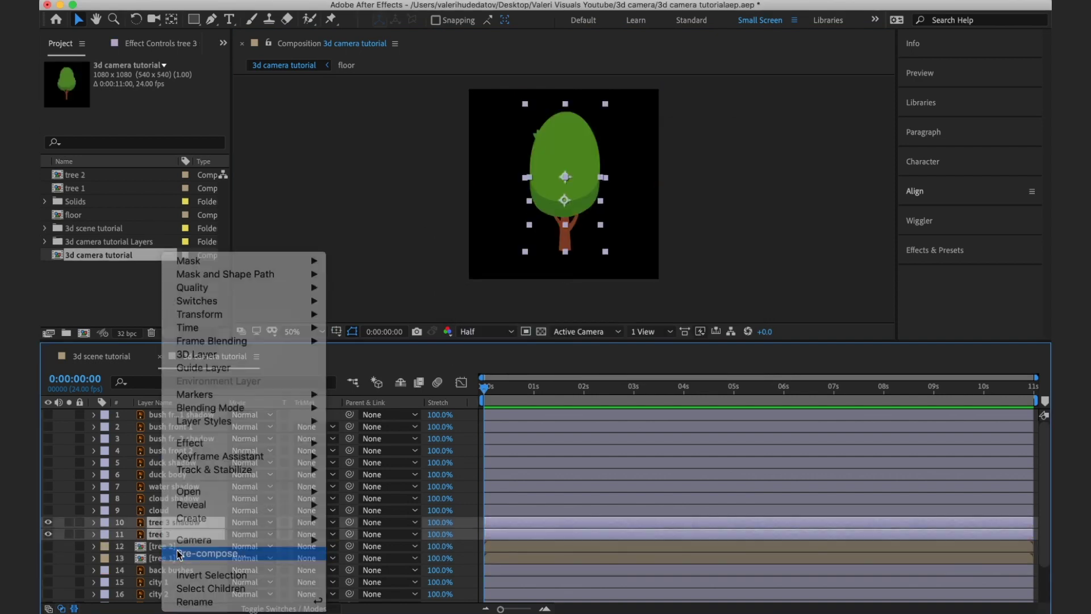
left_click(196, 552)
type("tree 3")
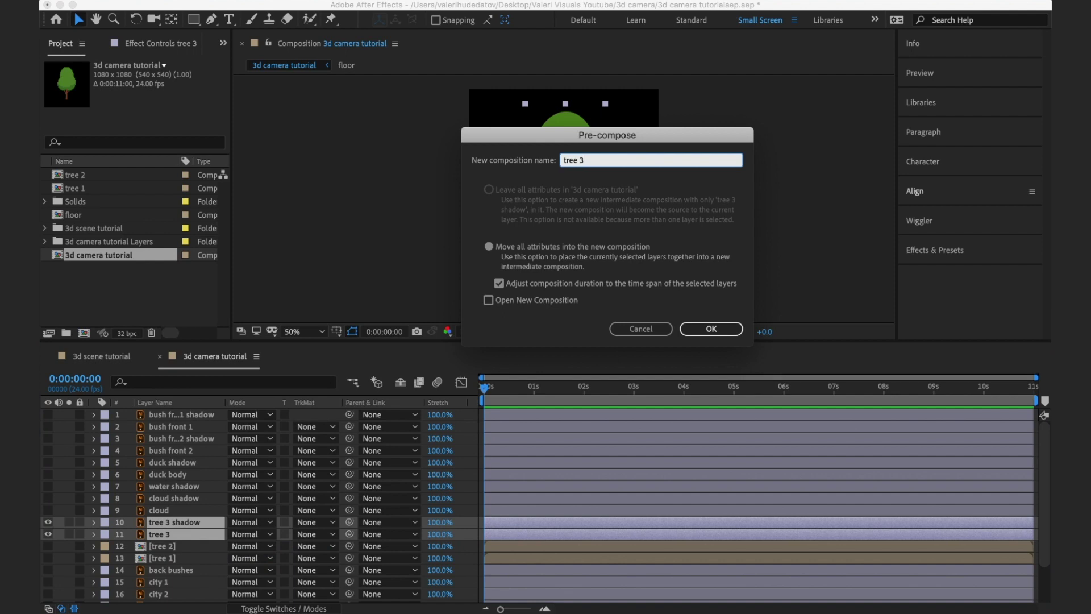
key("Return")
left_click(48, 521)
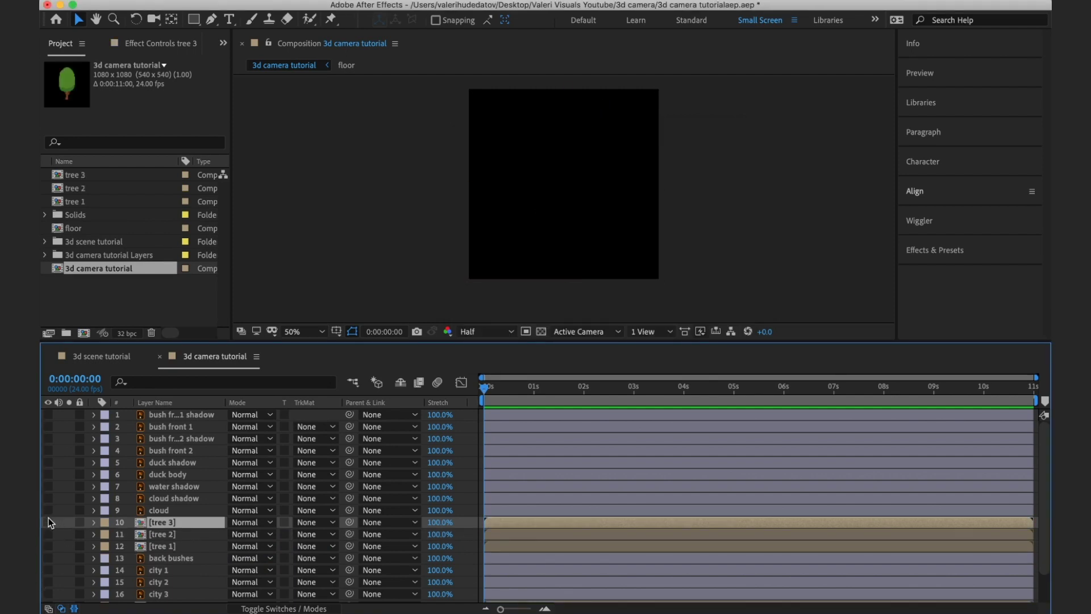
left_click(48, 510)
left_click(49, 498)
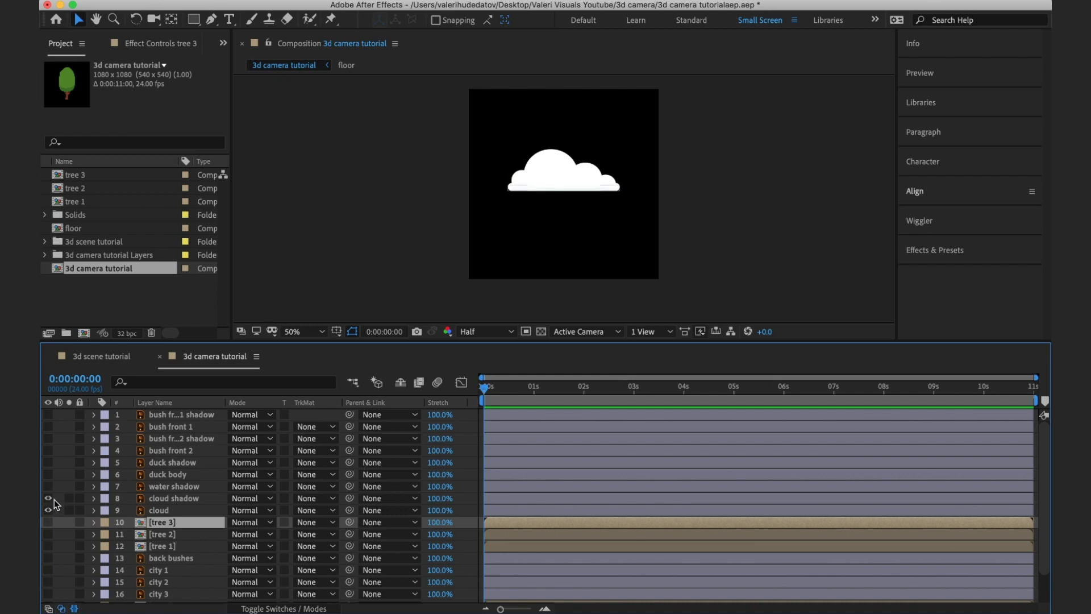
Select the cloud and cloud shadow layers and precompose them as 'cloud 1'.
left_click(564, 188)
scroll(566, 176, "up", 2)
scroll(565, 176, "up", 2)
left_click(162, 510, "shift")
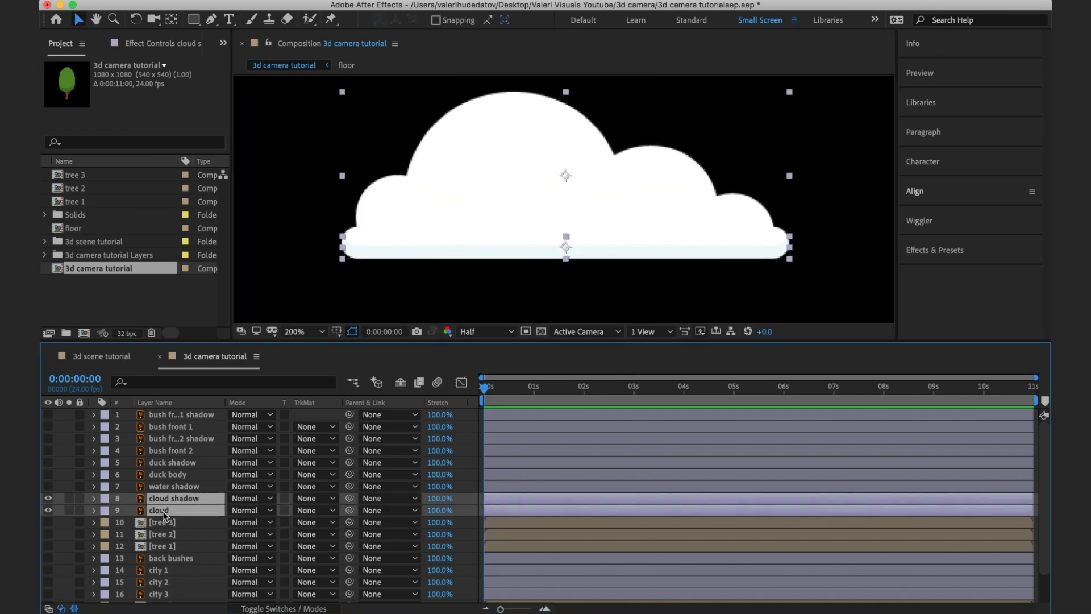
right_click(165, 509)
left_click(197, 555)
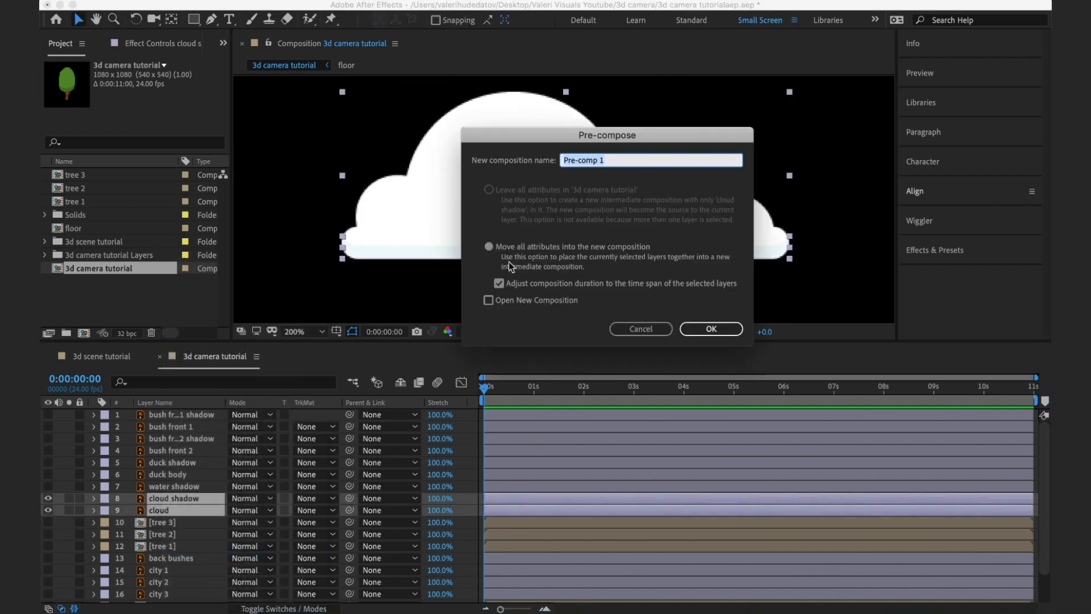
type("cloud")
key("Return")
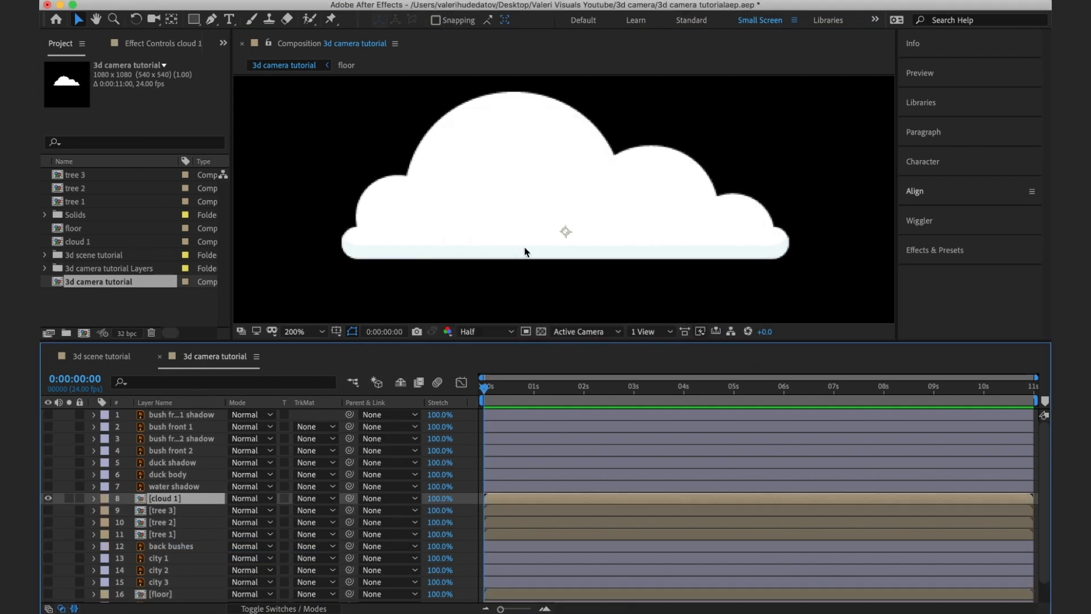
Fit the whole composition in the viewer and hide the cloud 1 precomp.
scroll(525, 250, "down", 4)
left_click(309, 332)
left_click(318, 290)
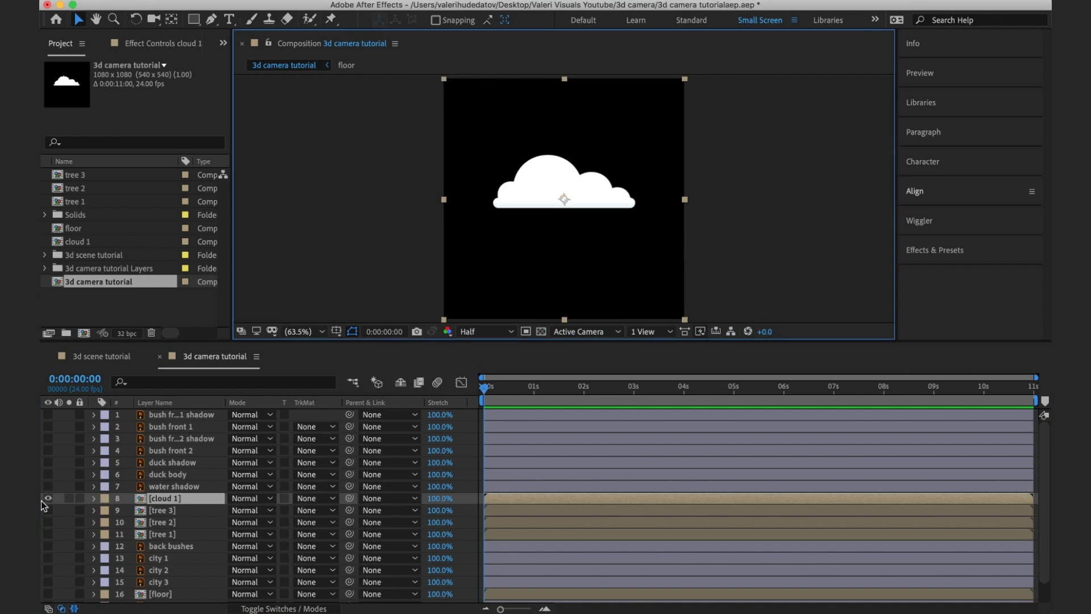
left_click(48, 498)
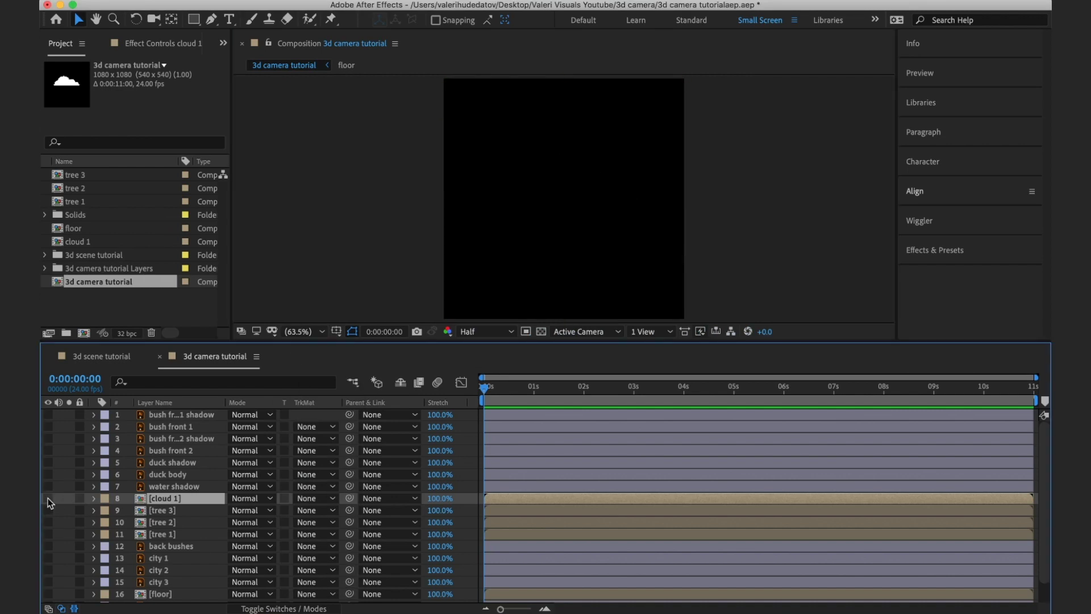
Show the duck body and duck shadow layers and precompose them as 'duck'.
left_click(155, 475)
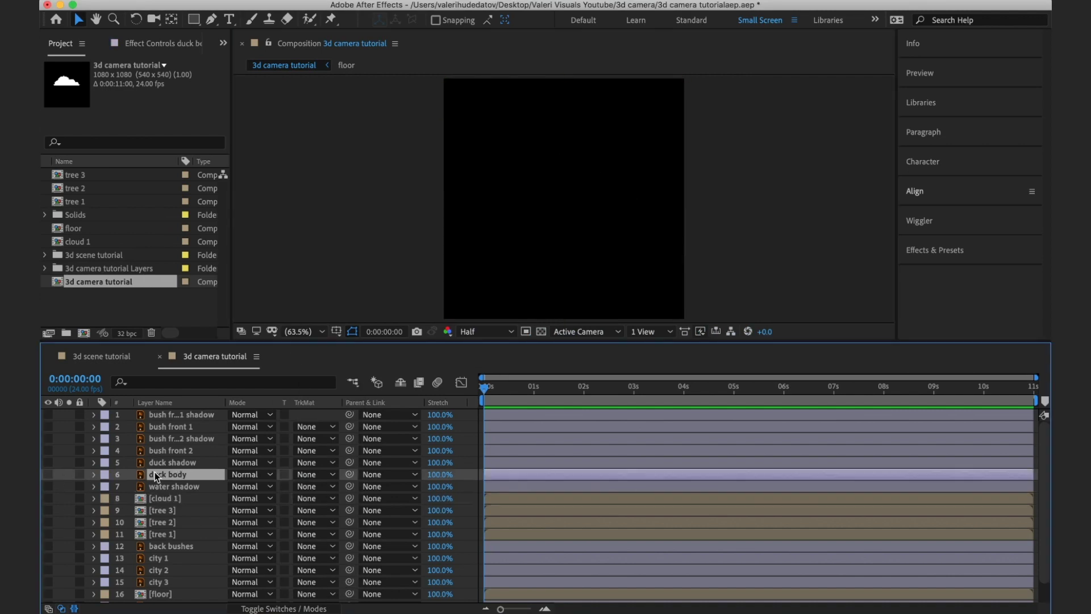
left_click(48, 474)
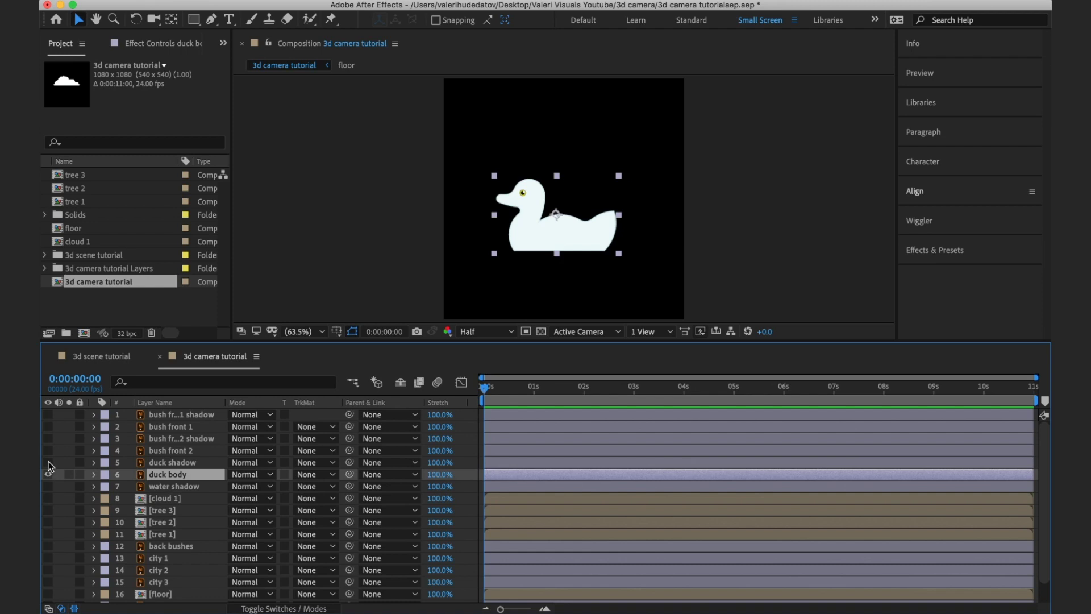
left_click(48, 462)
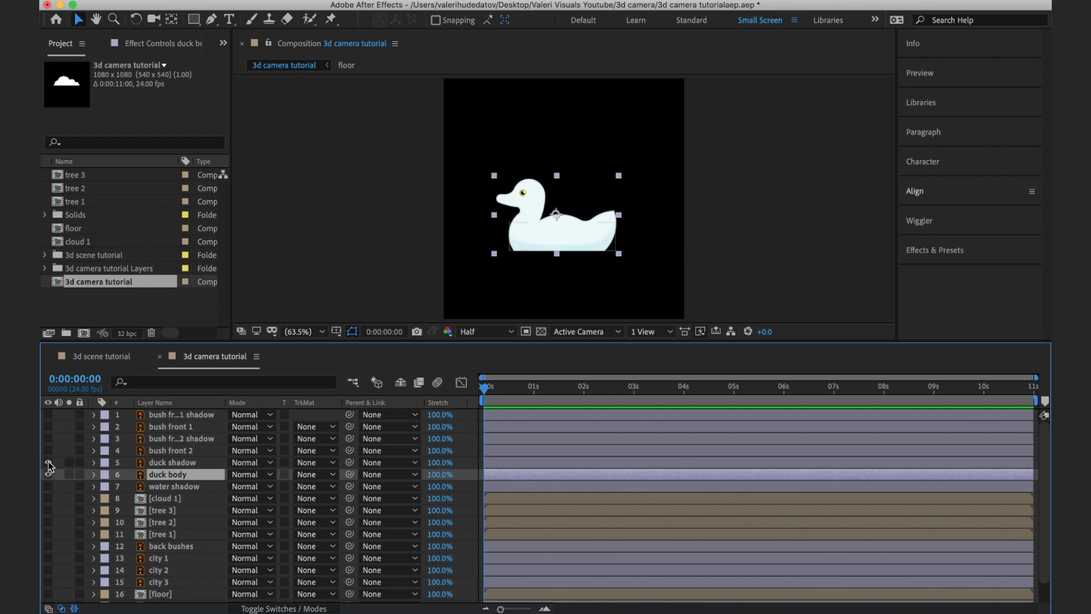
left_click(149, 462, "shift")
right_click(168, 471)
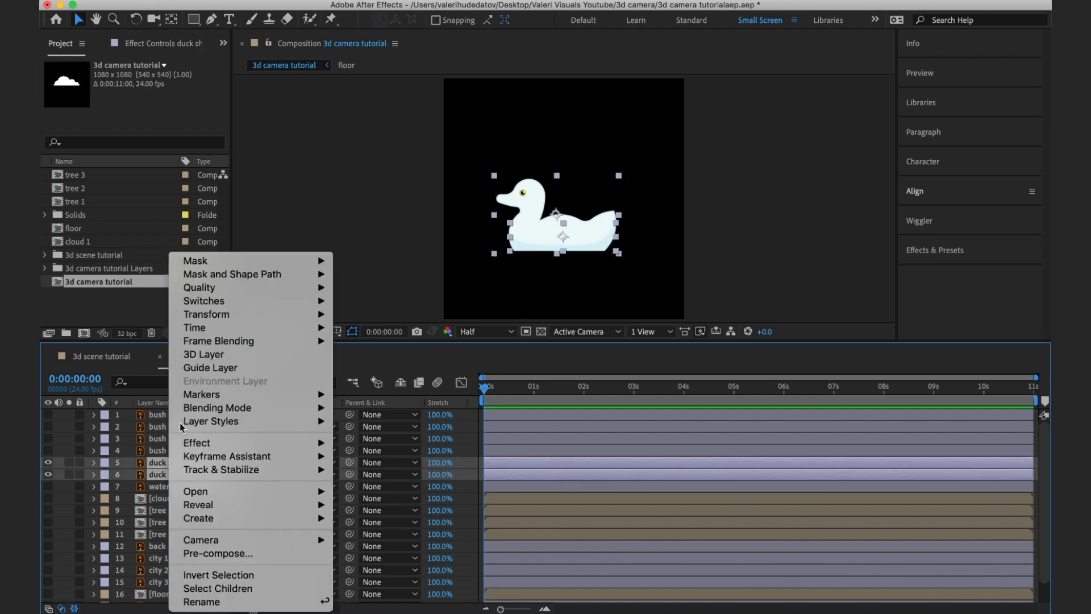
left_click(194, 551)
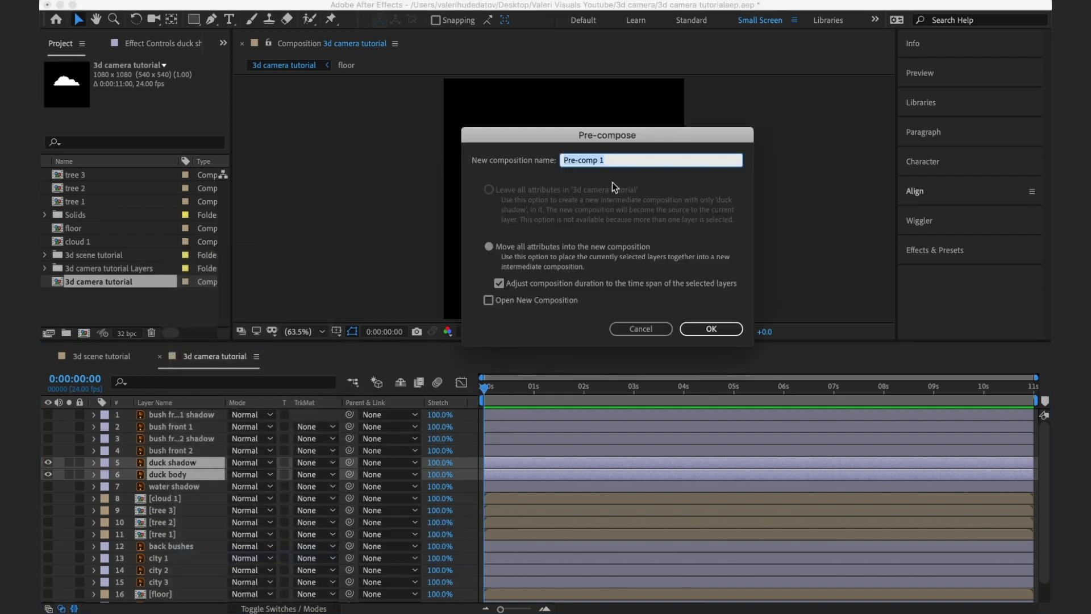
type("duck")
left_click(711, 329)
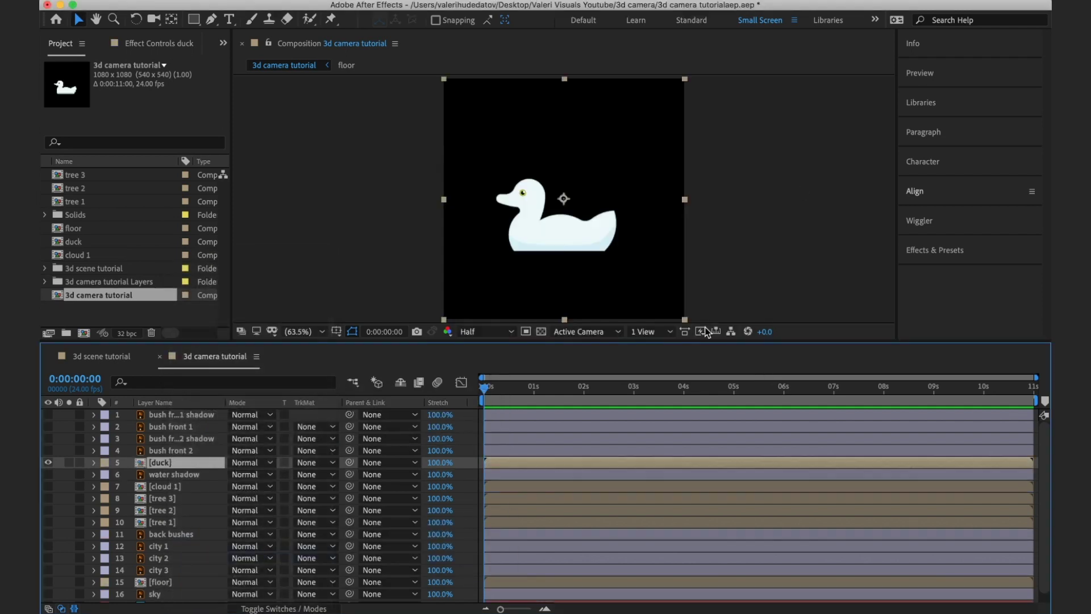
Hide the duck precomp and show the water shadow layer.
left_click(162, 475)
left_click(48, 462)
left_click(48, 474)
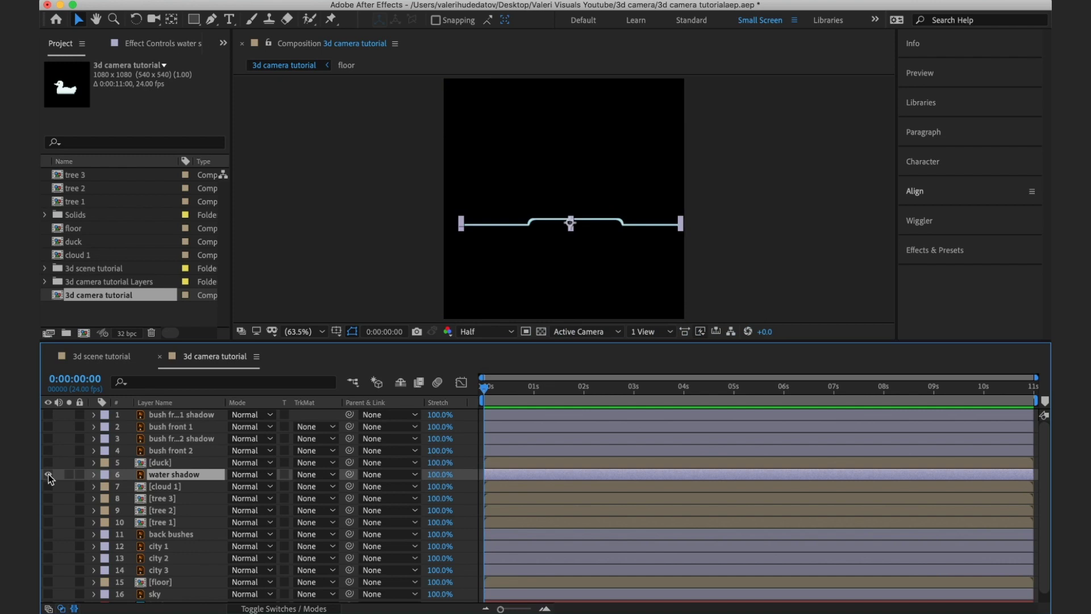
left_click(49, 473)
Cut the water shadow into the floor comp and nudge it left and up onto the water.
left_click(49, 474)
key("ctrl+x")
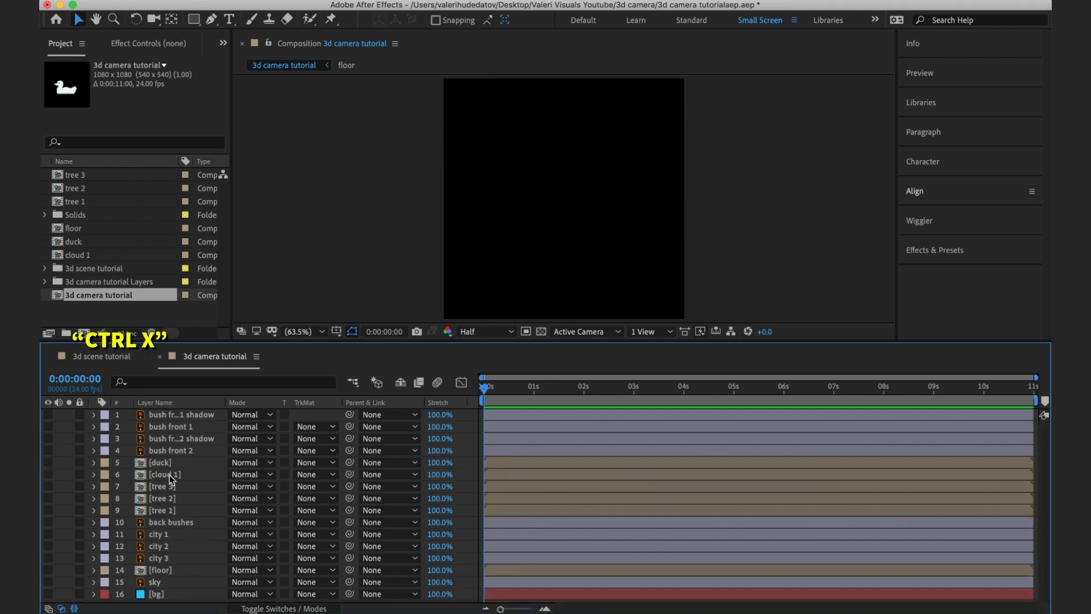
double_click(163, 571)
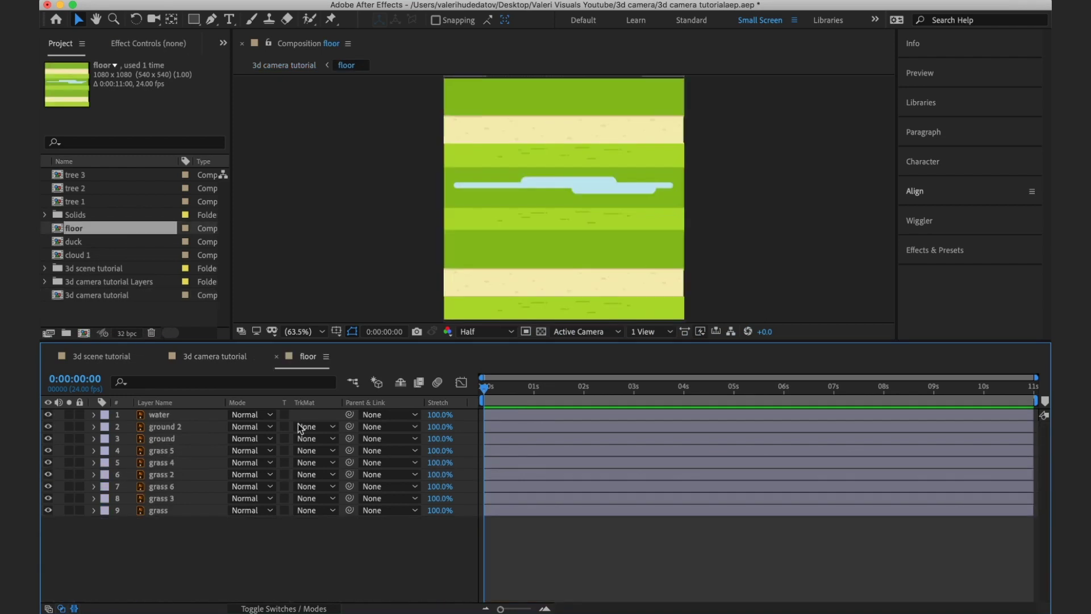
key("ctrl+v")
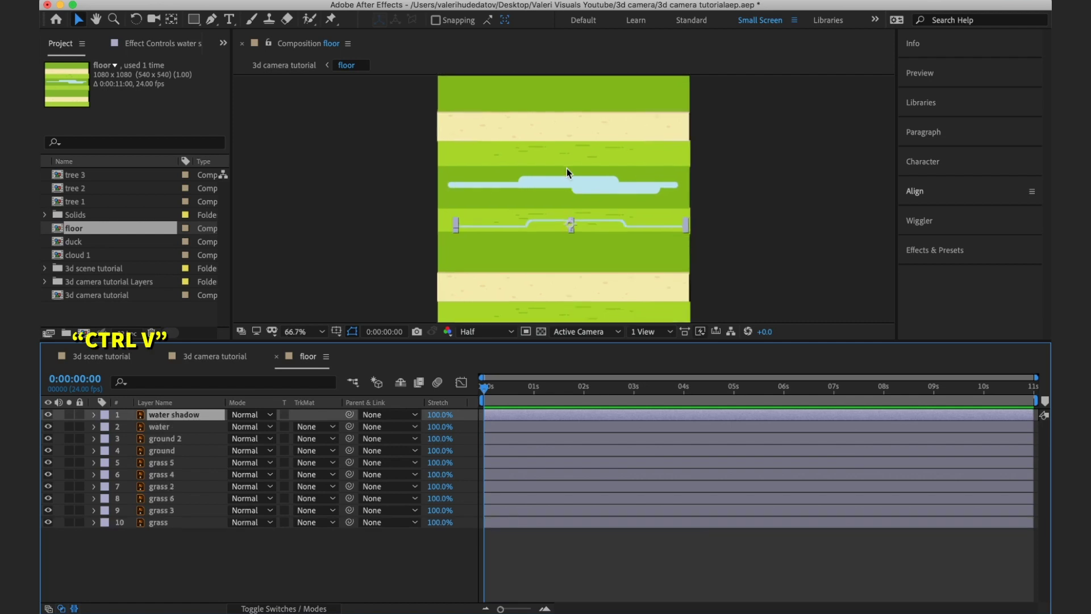
scroll(567, 168, "up", 2)
scroll(540, 160, "up", 2)
key("shift+Left")
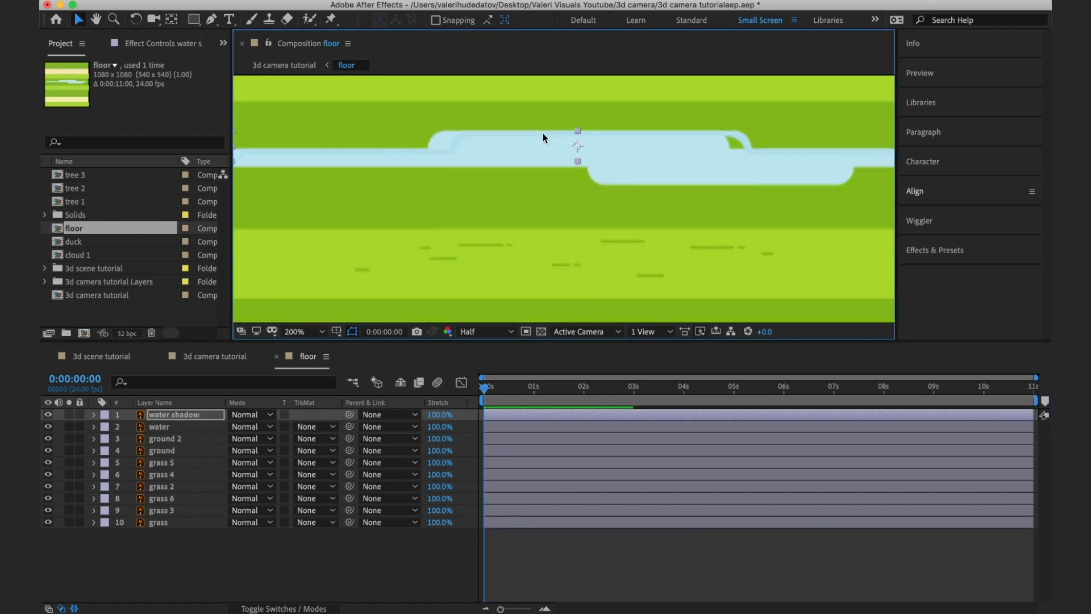
key("shift+Left")
key("Up")
key("Up")
key("Up")
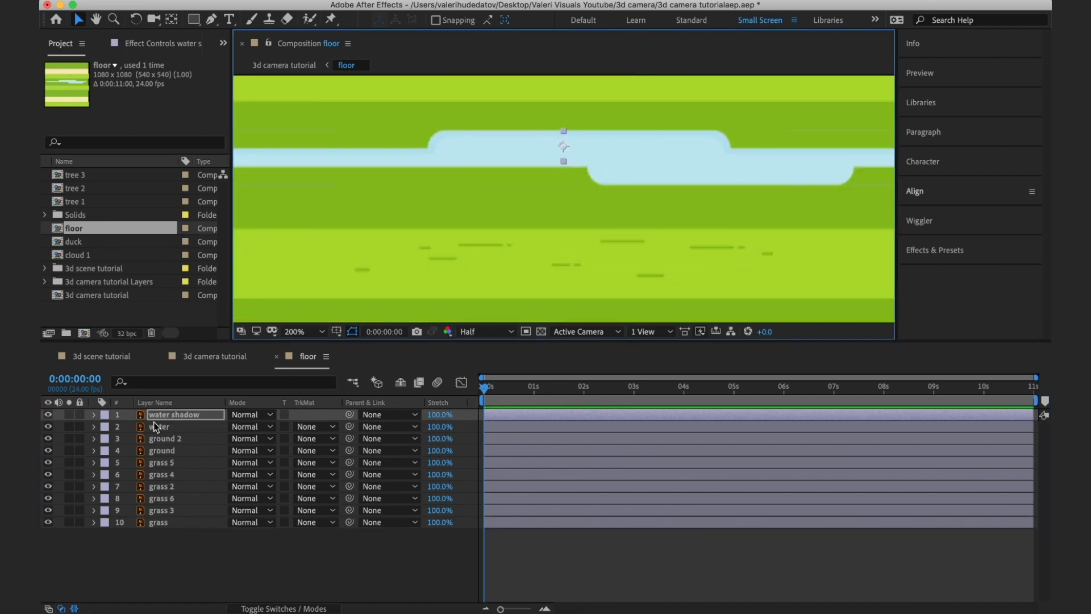
Return to the 3d camera tutorial comp and save the project.
left_click(214, 357)
left_click(49, 570)
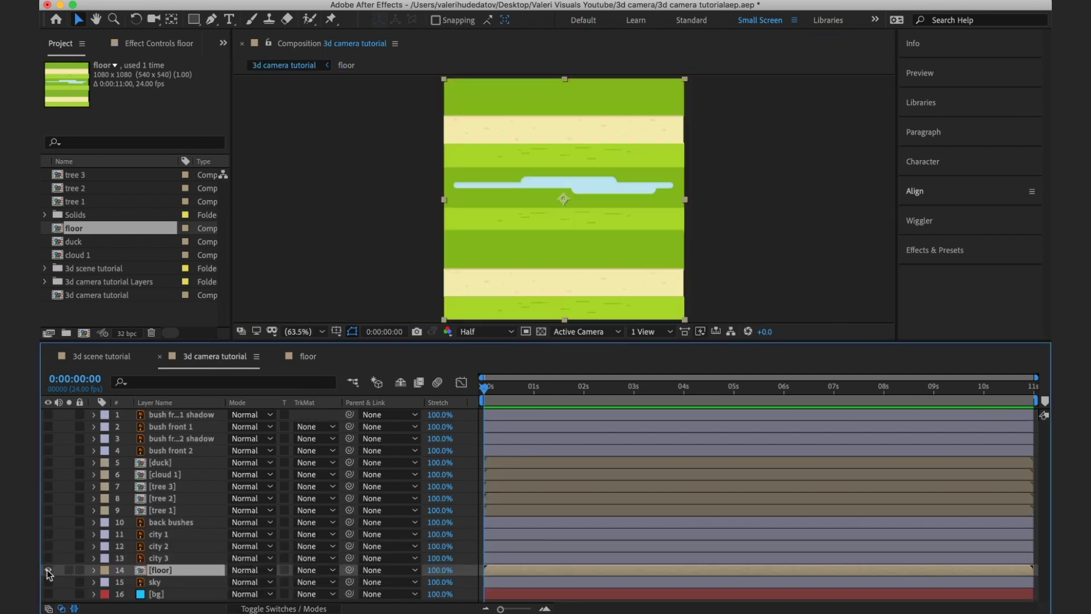
left_click(49, 571)
key("super+s")
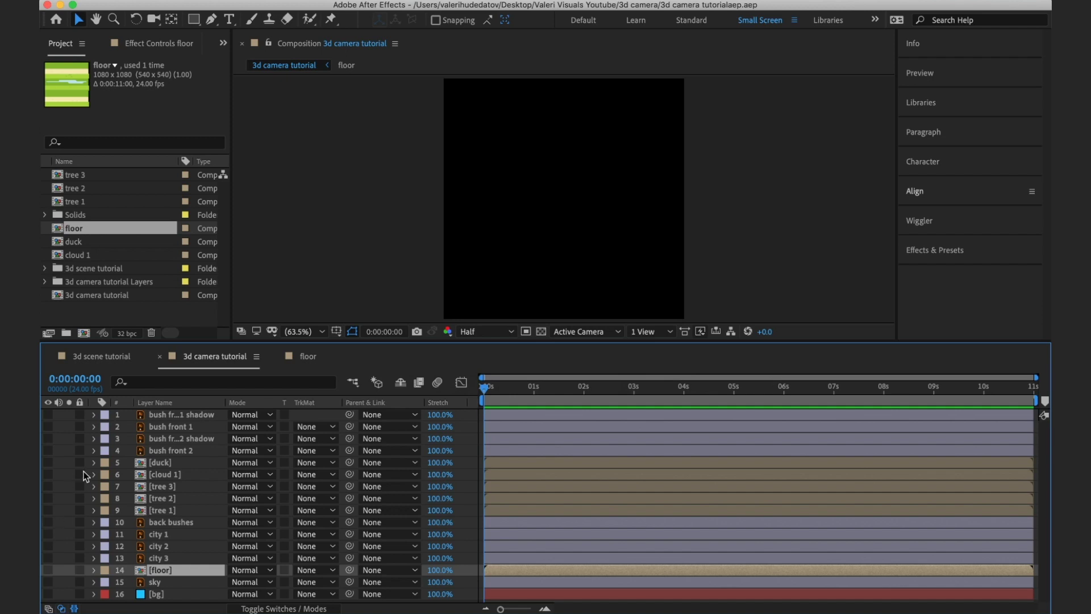
Show bush front 2 and its shadow, move them down-left, and precompose as bush 1.
left_click(114, 451)
left_click(49, 451)
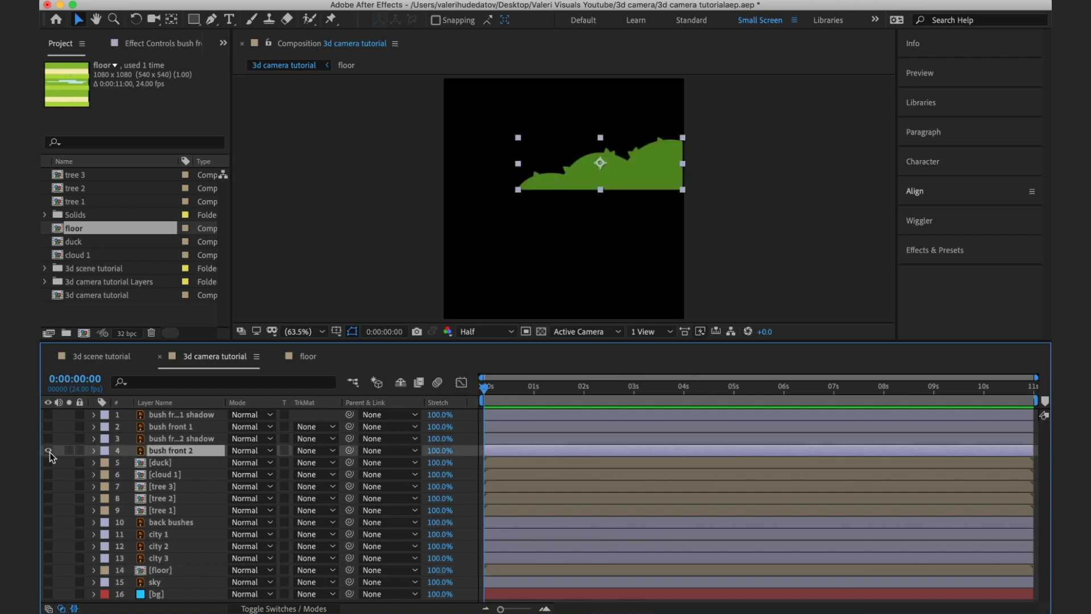
left_click(49, 438)
left_click(171, 438, "shift")
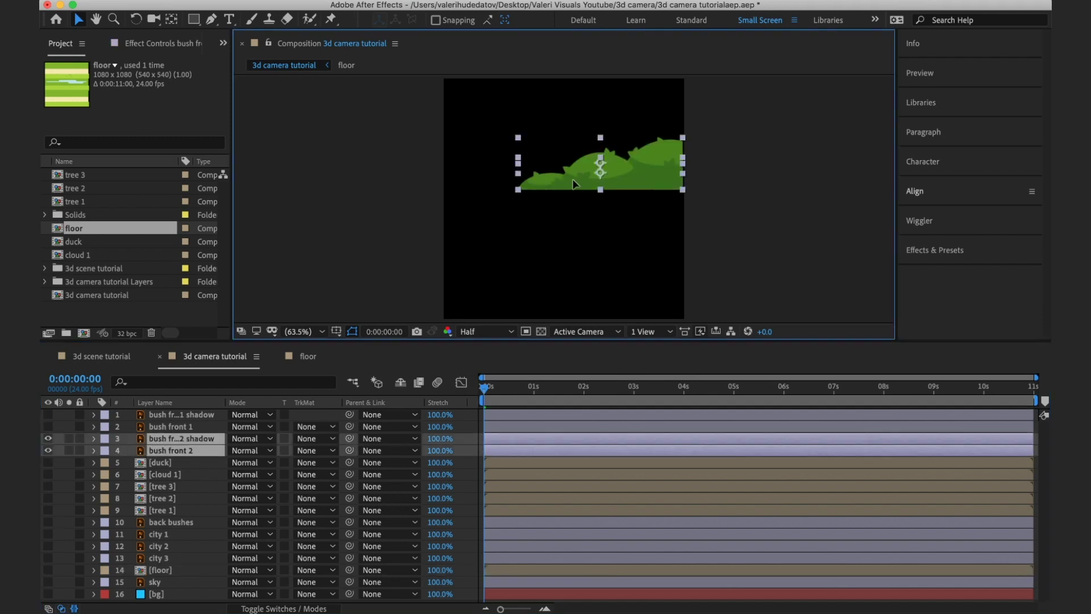
left_click_drag(579, 174, 548, 212)
right_click(170, 451)
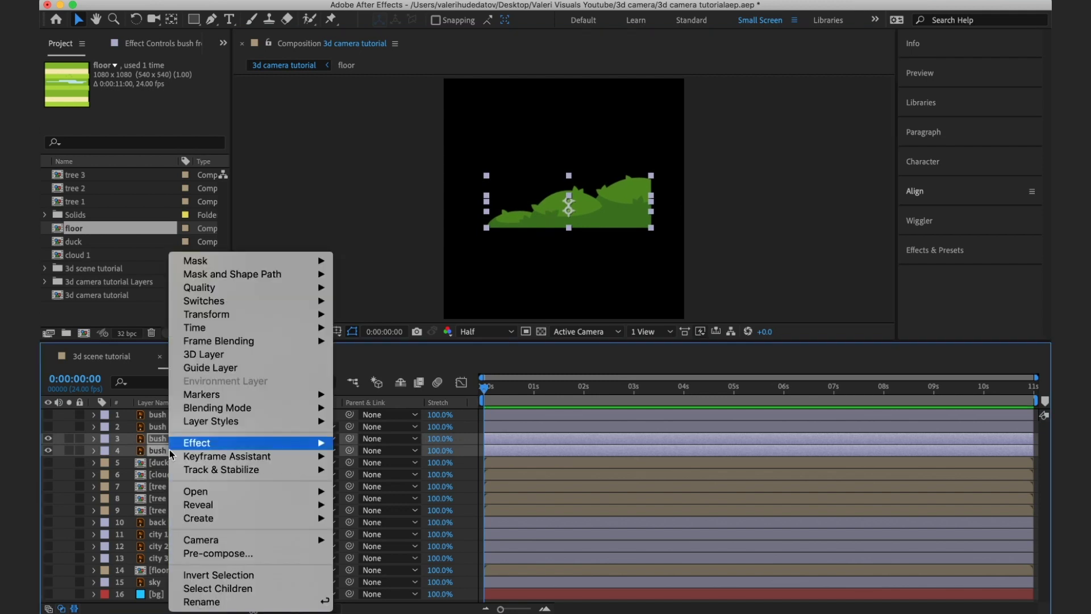
left_click(209, 554)
type("bush 1")
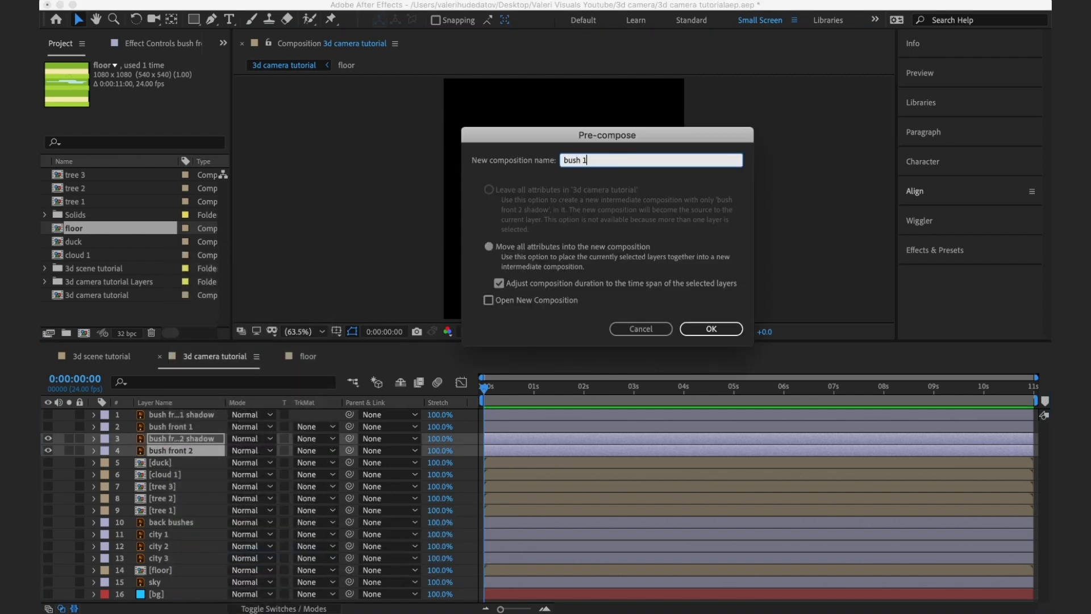
key("Return")
Move bush front 1 and its shadow right, precompose them as bush 2, and save.
left_click(48, 438)
left_click(48, 426)
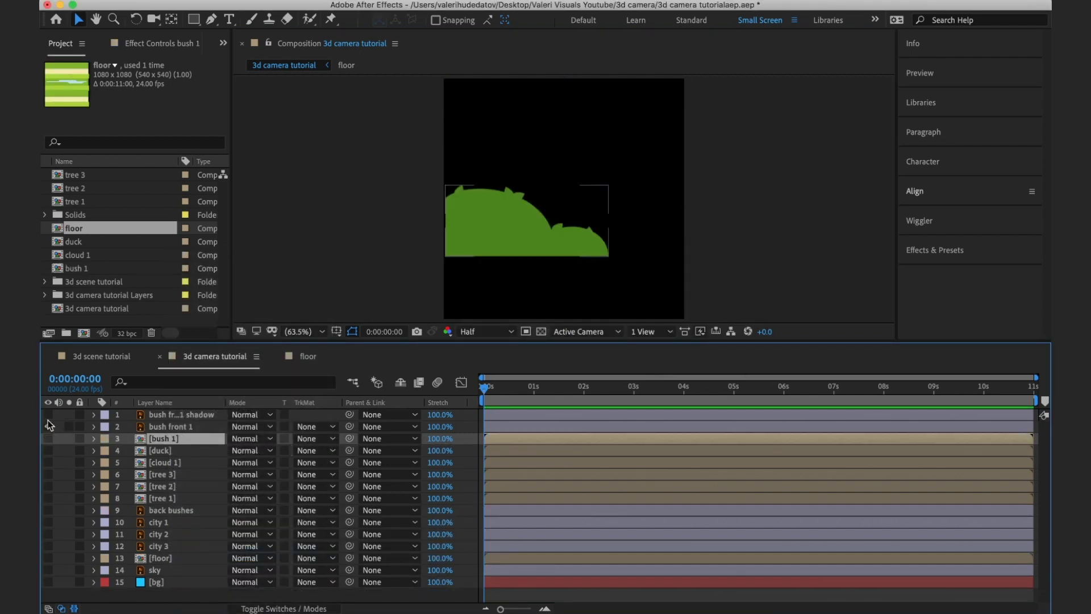
left_click(48, 415)
left_click(176, 415)
left_click(176, 426, "shift")
left_click_drag(483, 221, 525, 222)
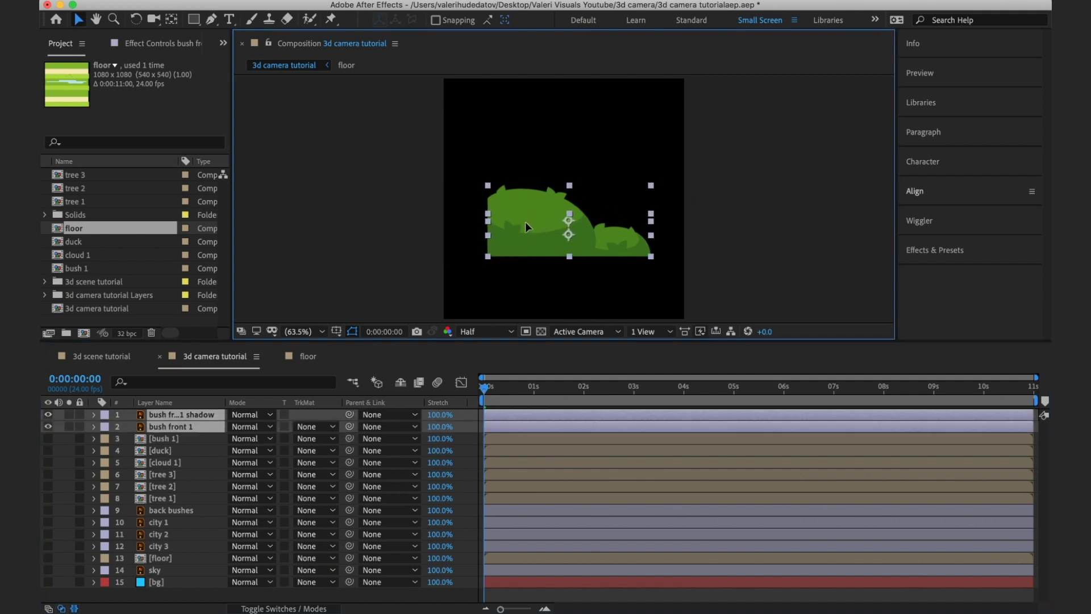
right_click(182, 424)
left_click(209, 557)
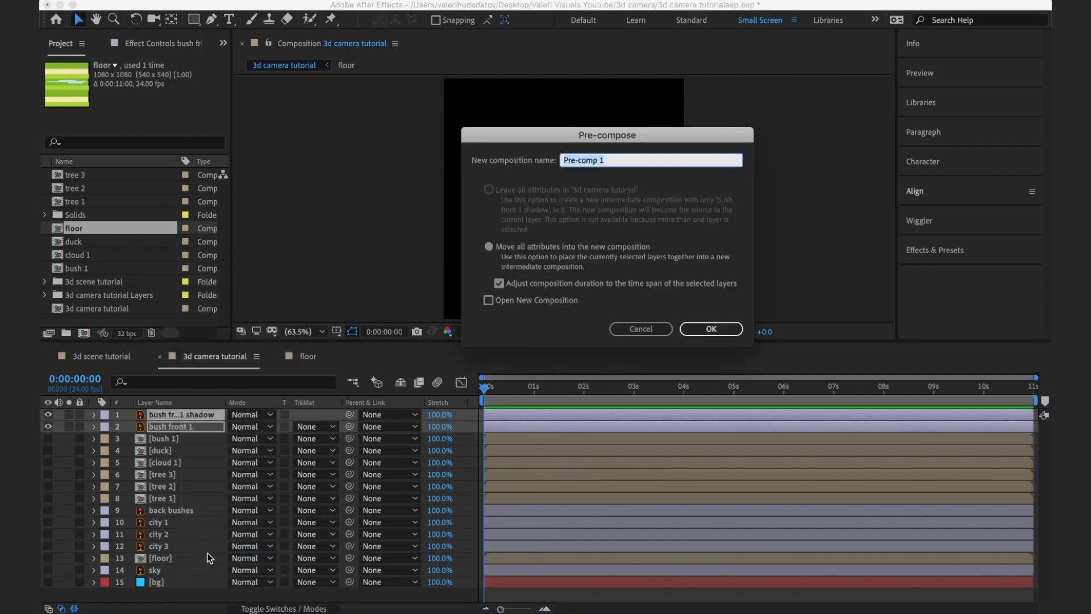
type("bush 2")
key("Return")
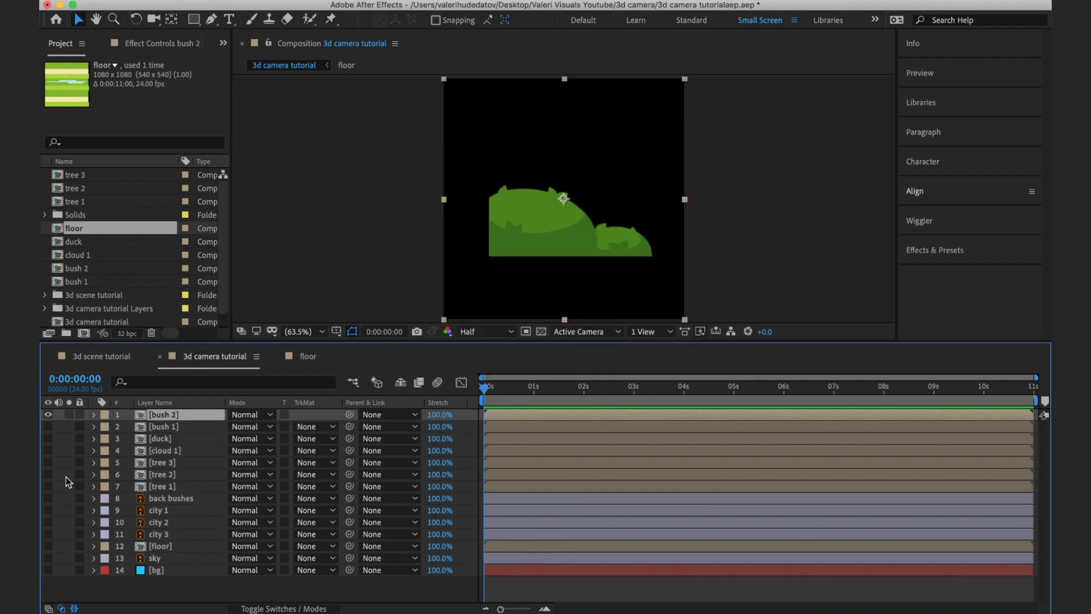
key("ctrl+s")
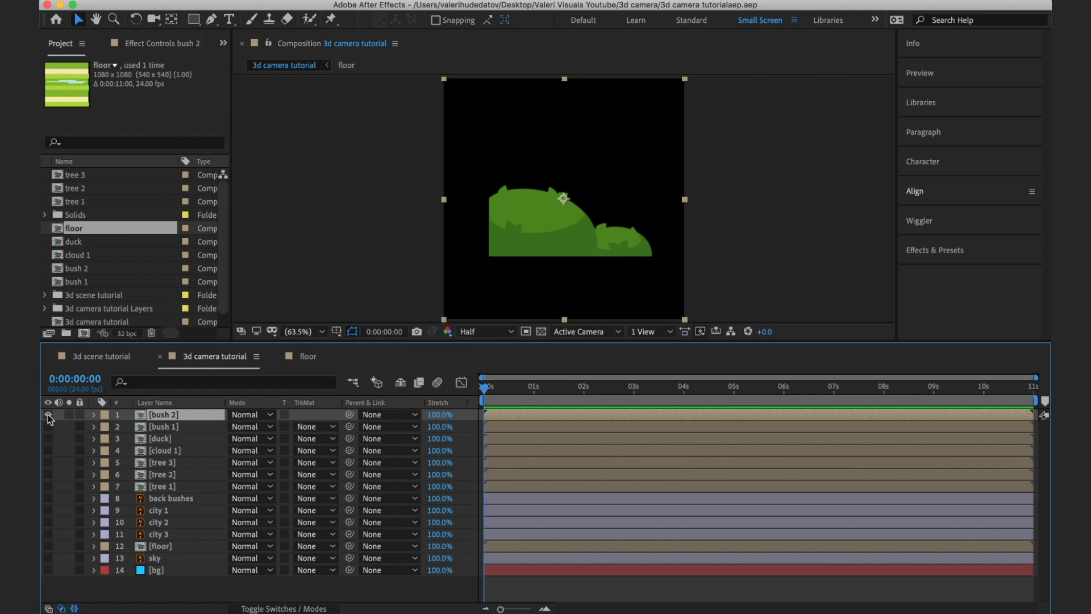
left_click(48, 415)
Show the floor and turn on the 3D Layer switch for all fourteen layers.
left_click(48, 546)
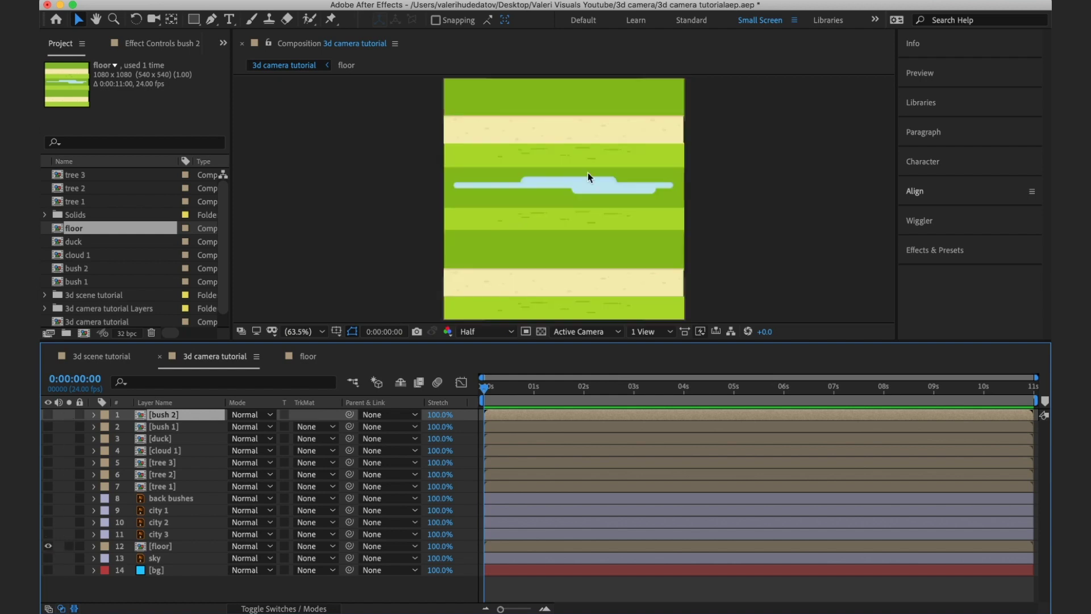
left_click(284, 608)
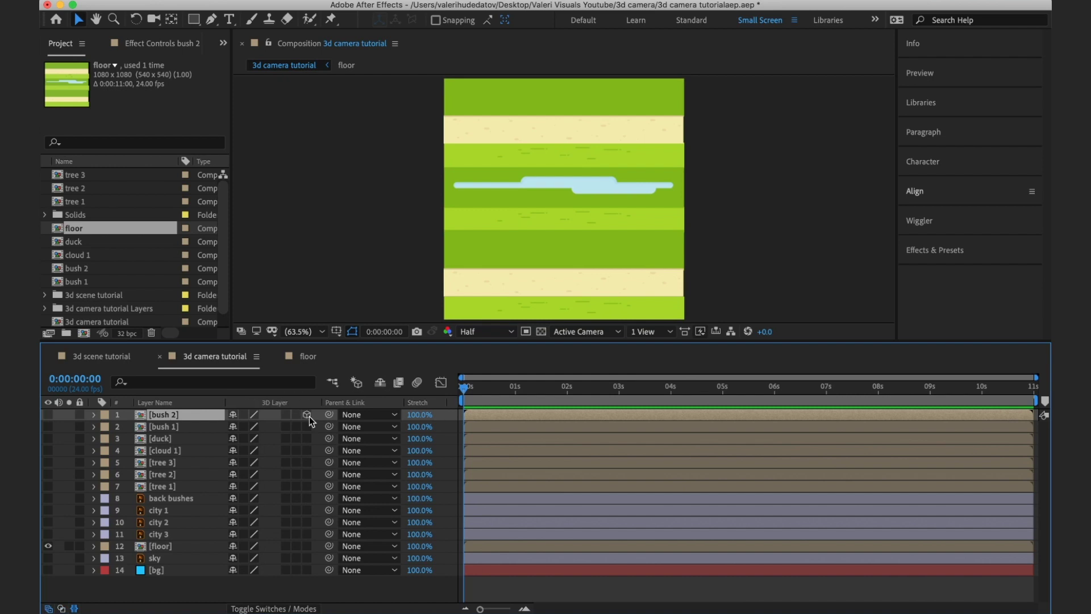
left_click_drag(309, 416, 309, 571)
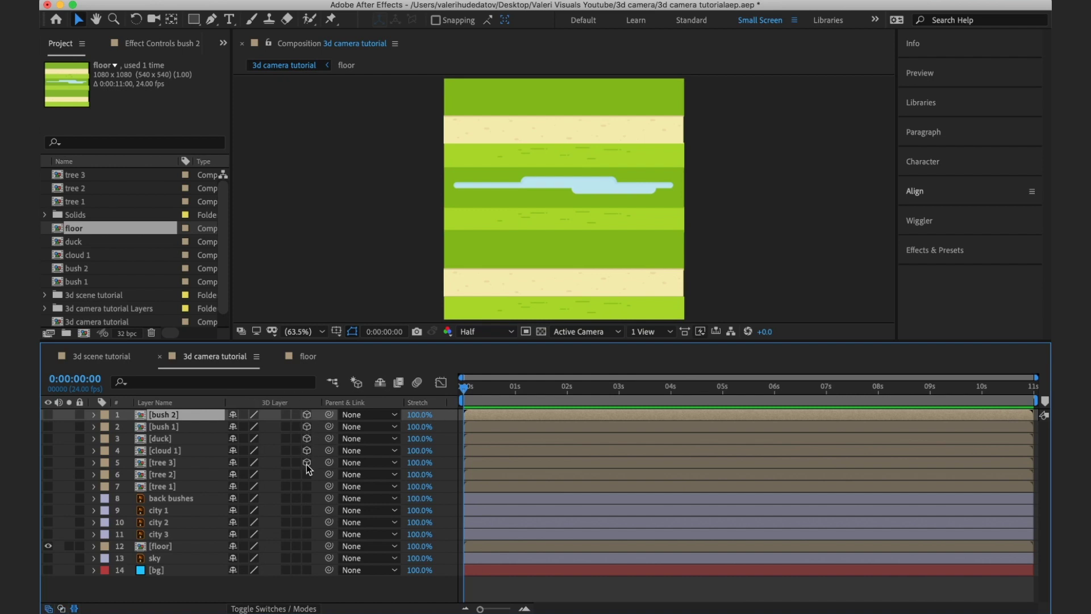
Tilt the floor flat to -90° X Rotation and lower its position in the scene.
left_click(162, 546)
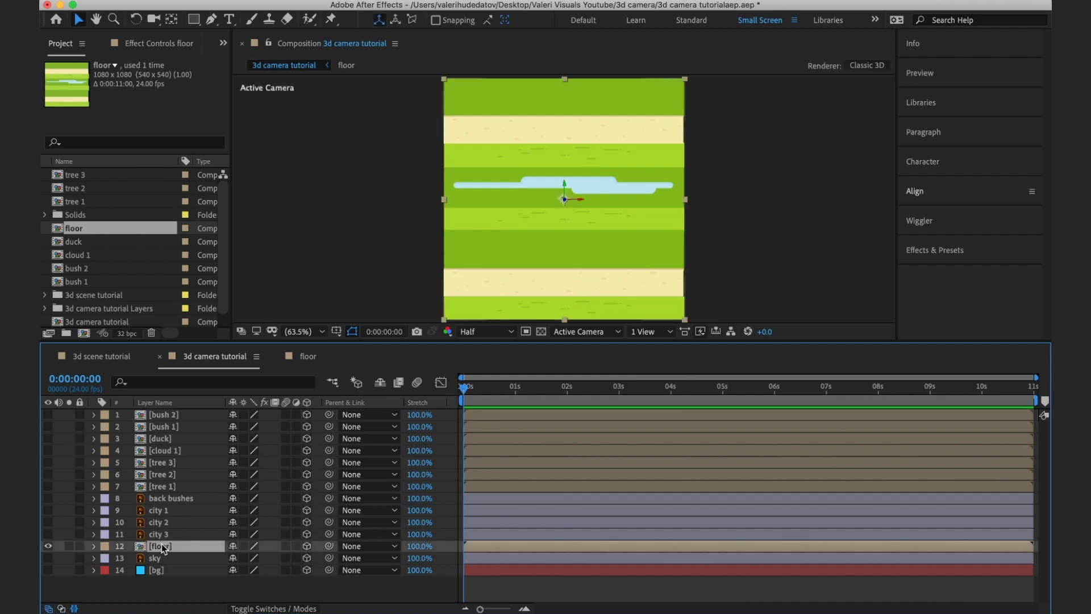
left_click(93, 546)
left_click(106, 558)
scroll(104, 557, "down", 2)
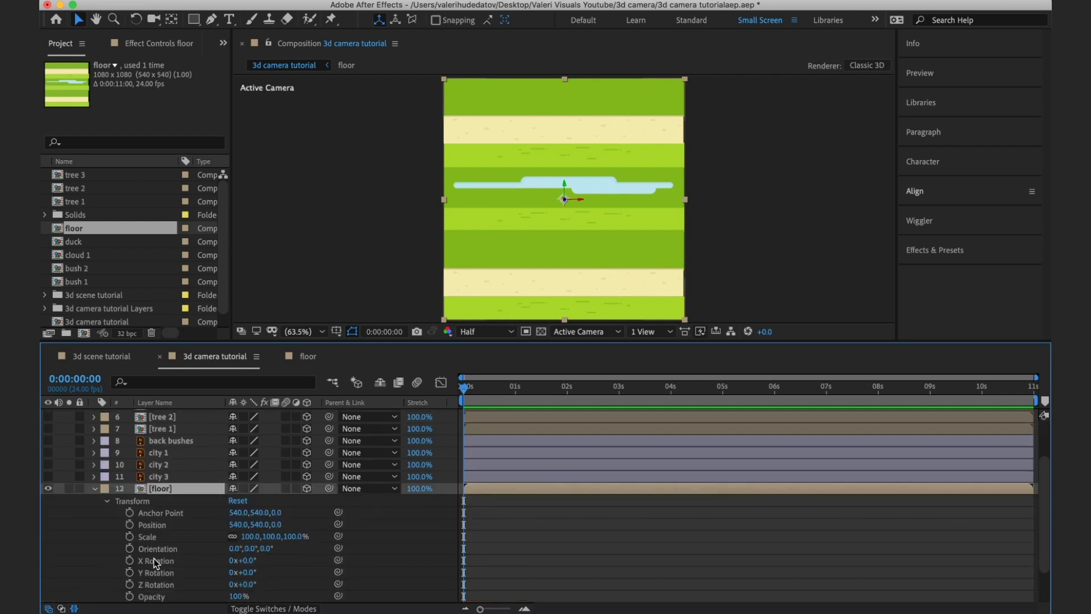
left_click_drag(247, 563, 182, 560)
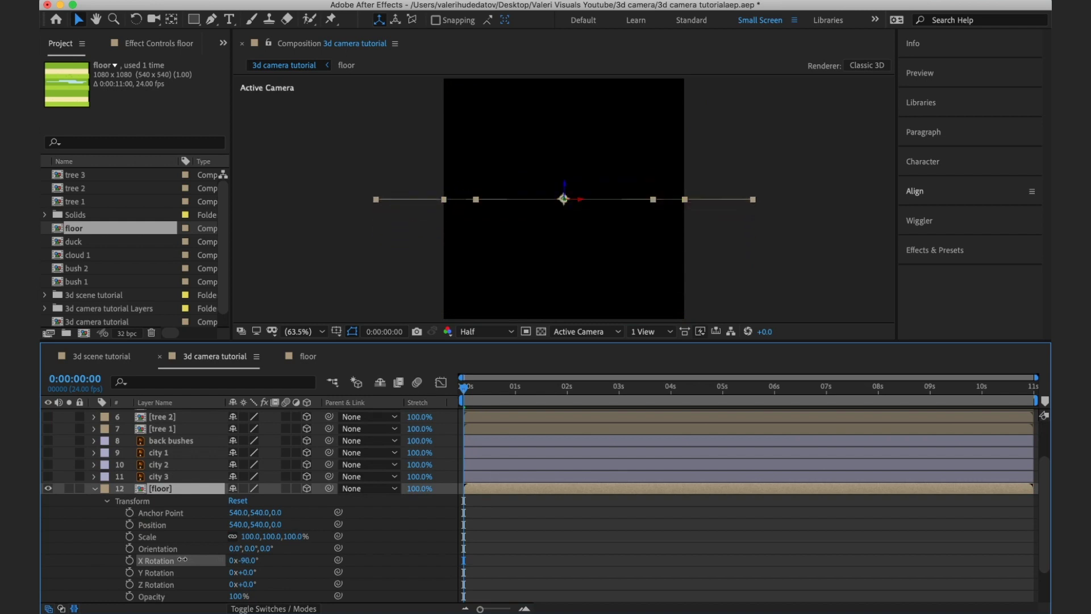
left_click_drag(566, 184, 572, 259)
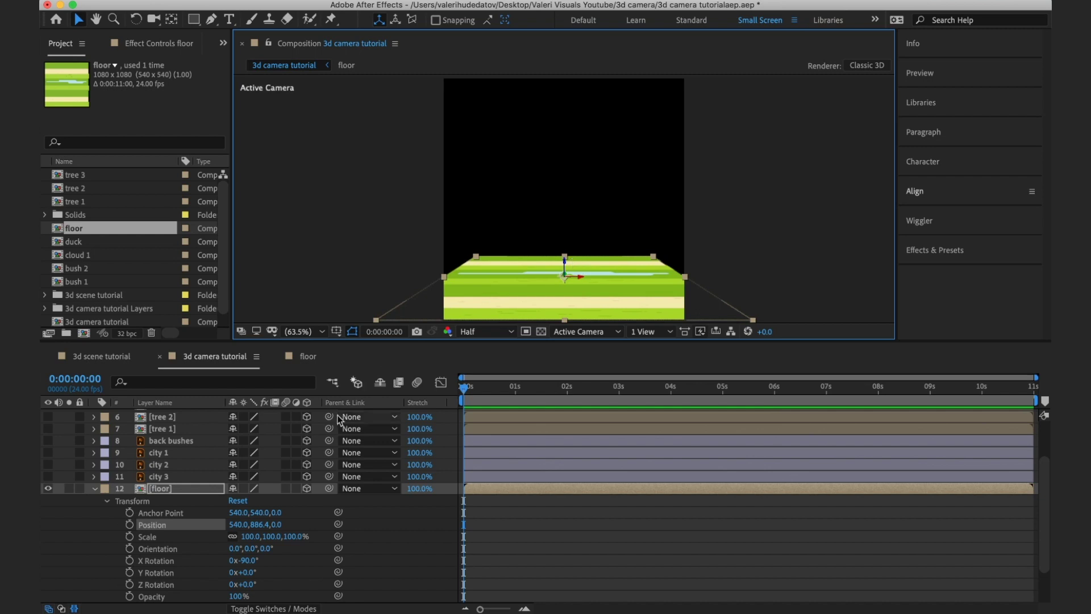
Scale the floor to 200%, save the project, and hide the floor layer.
left_click(159, 492)
key("s")
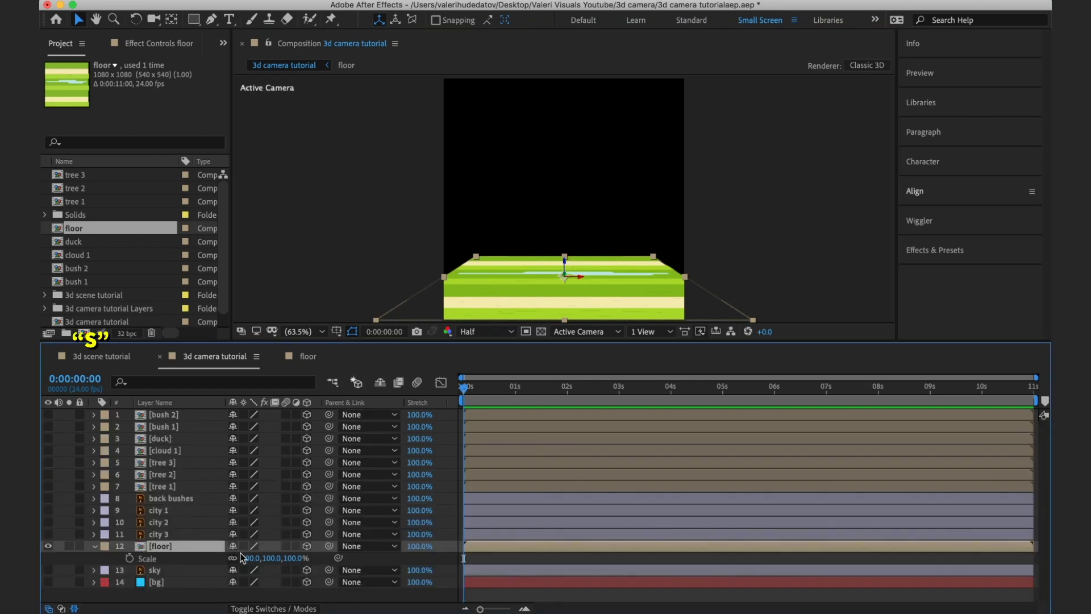
left_click(250, 558)
type("200")
key("Return")
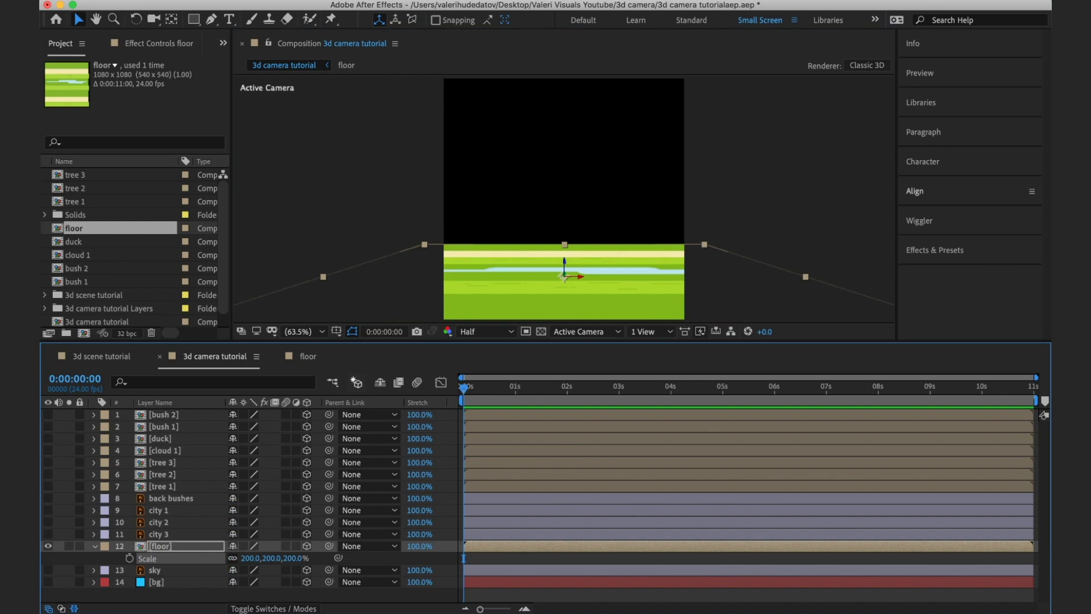
left_click(95, 546)
key("super+s")
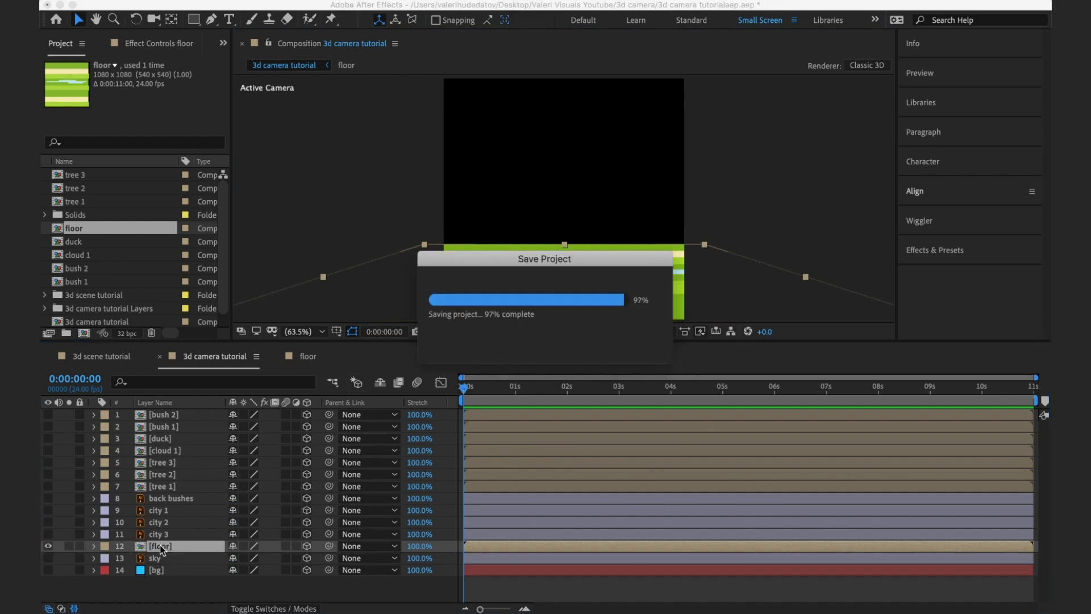
left_click(49, 547)
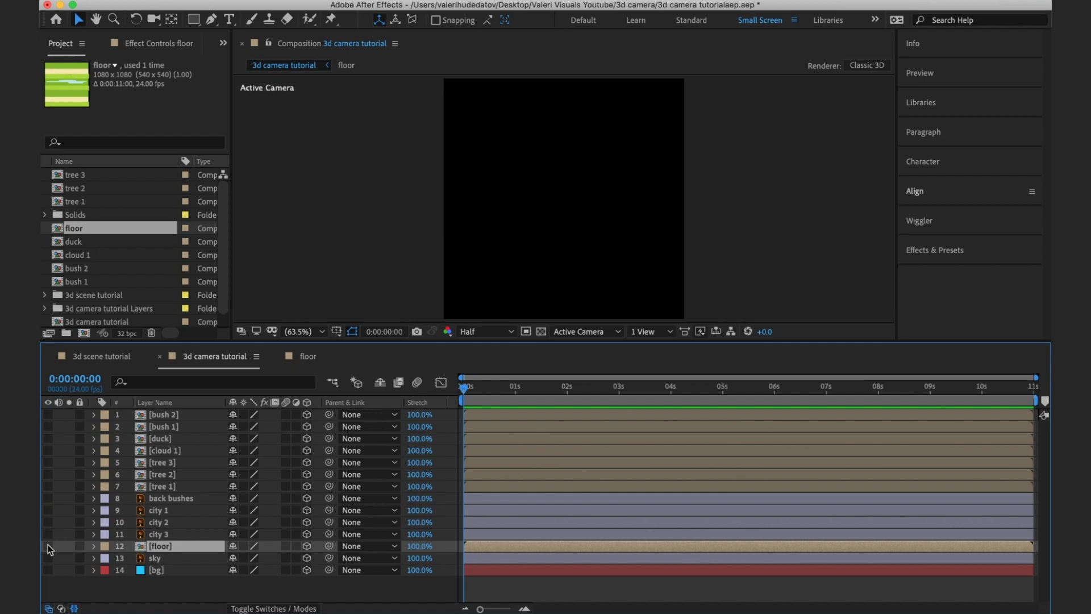
With only city 3 showing, move its anchor point to the layer's bottom edge.
left_click(49, 534)
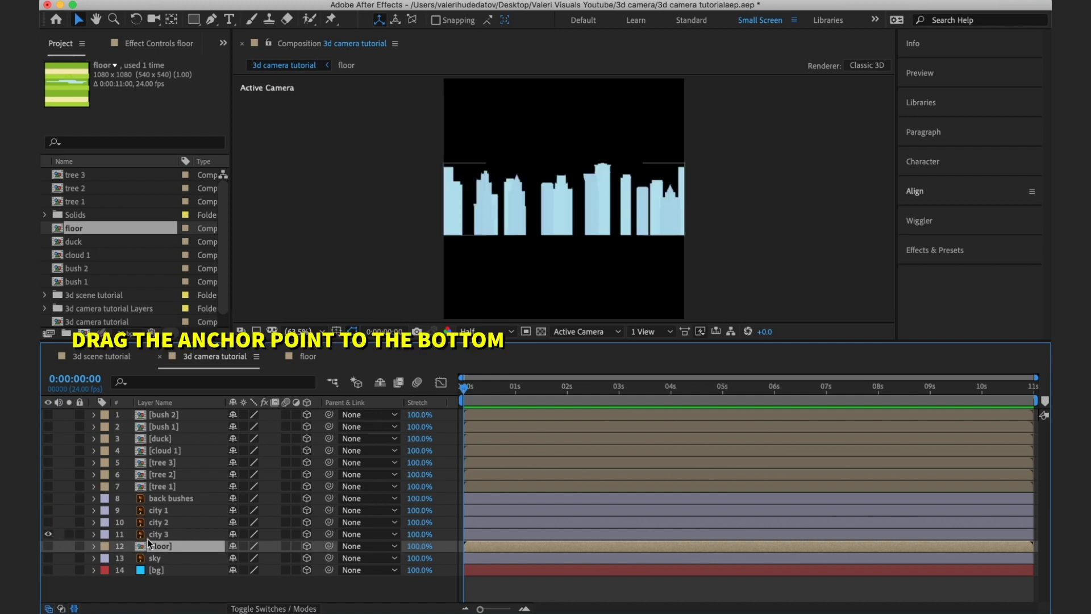
left_click(493, 220)
left_click(171, 20)
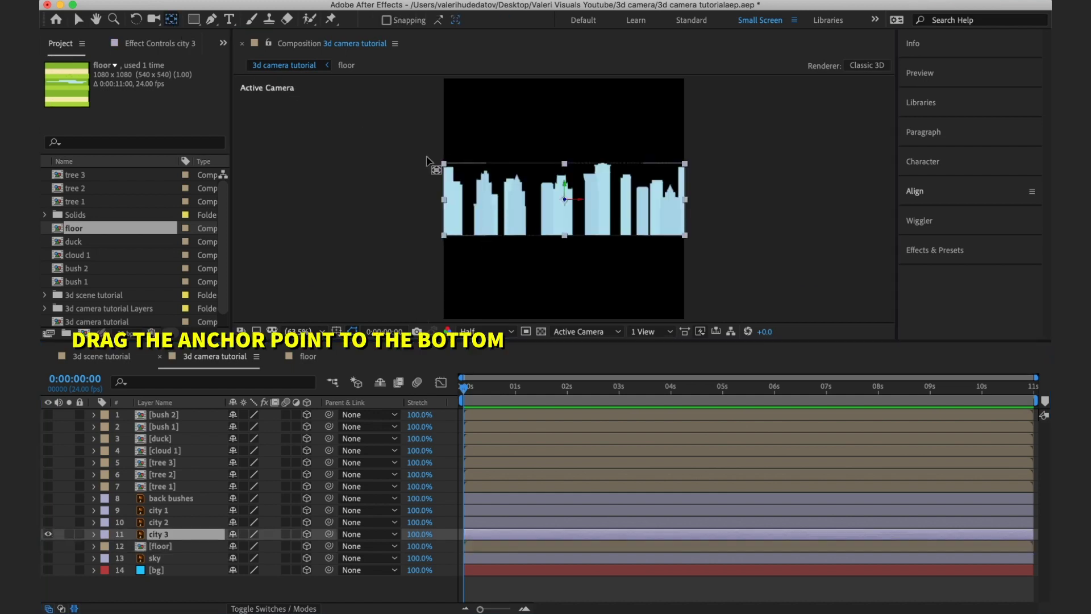
left_click_drag(565, 199, 565, 234)
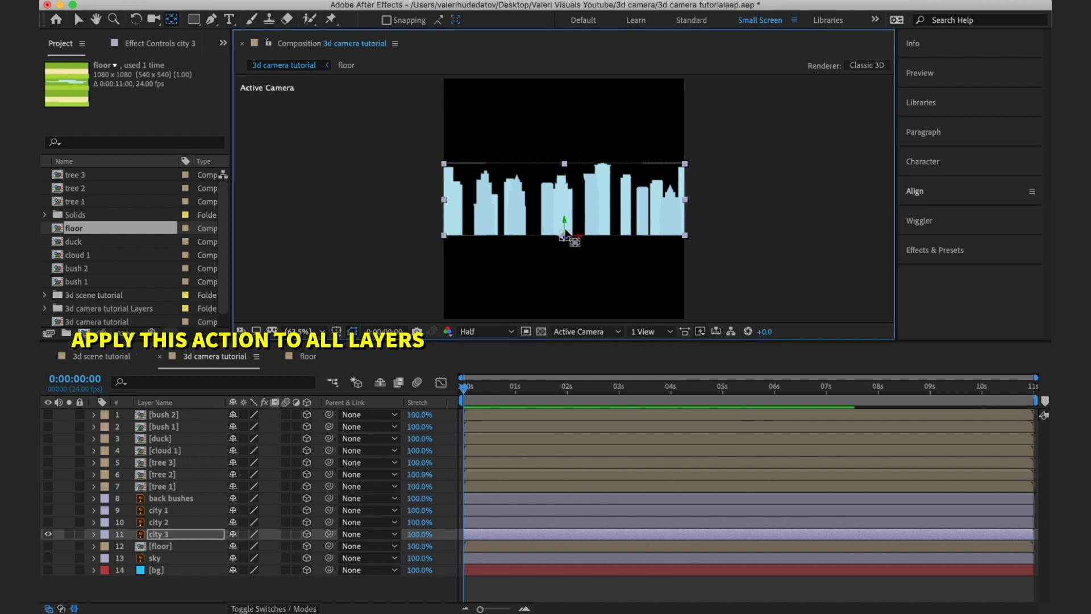
Move the city 2 and city 1 anchor points to their bottom edges, viewing each alone.
left_click(48, 534)
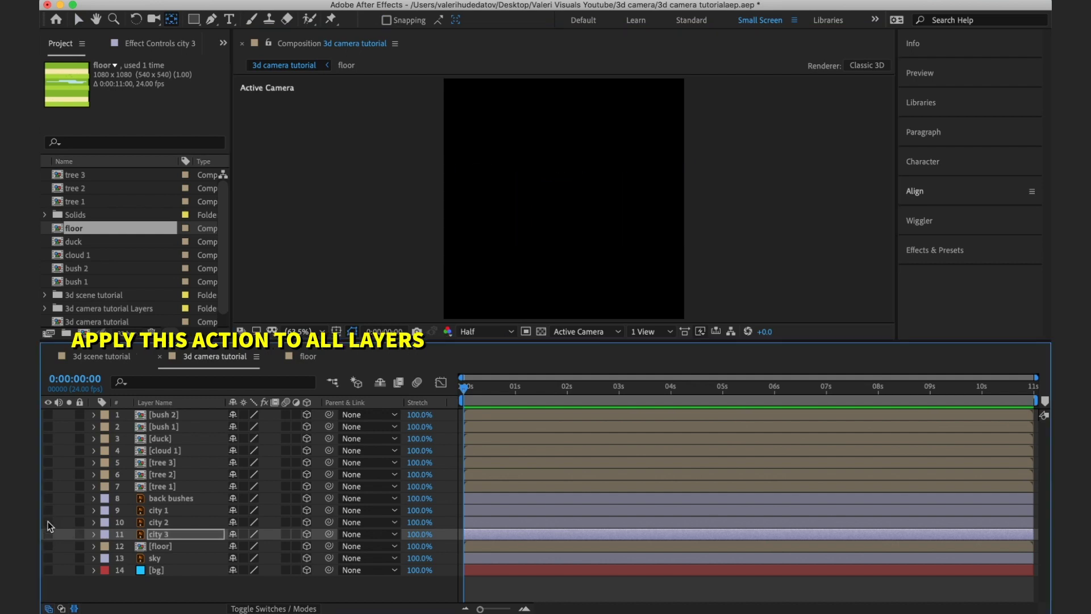
left_click(49, 522)
left_click(159, 522)
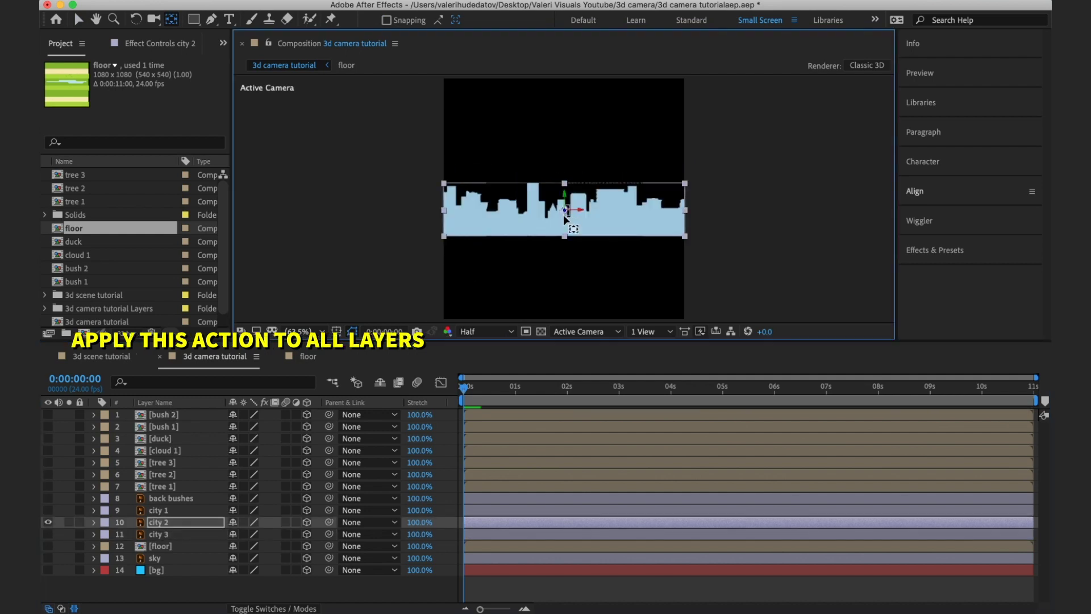
left_click_drag(565, 210, 564, 235)
left_click(48, 522)
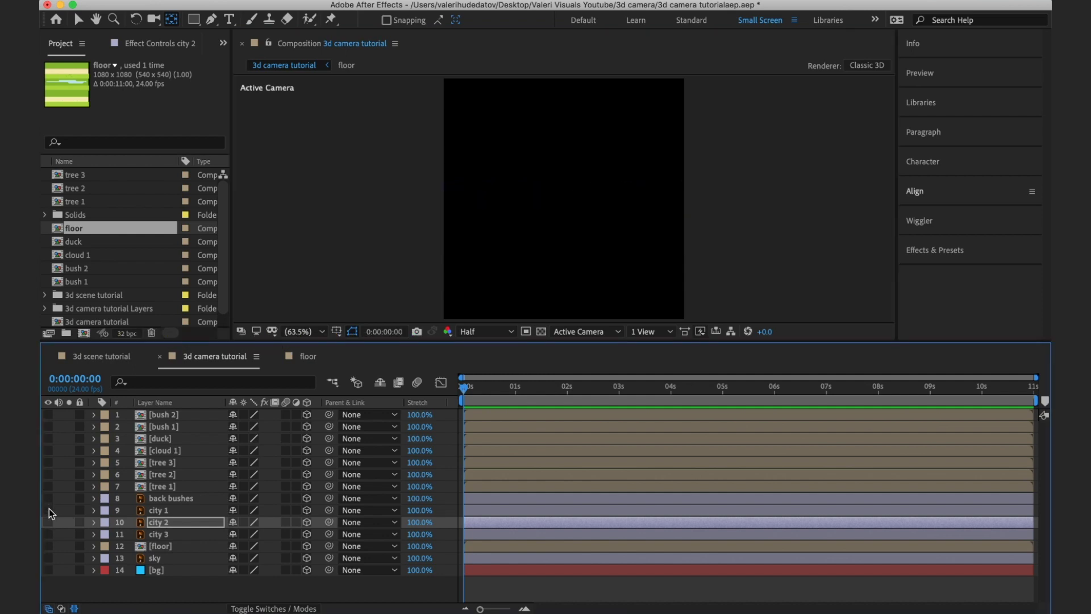
left_click(48, 510)
left_click(159, 509)
mouse_move(564, 219)
left_mouse_down()
mouse_move(564, 236)
mouse_move(564, 209)
left_mouse_up()
left_click(48, 510)
Check the back bushes layer, then move tree 1's anchor point to its trunk base.
left_click(48, 498)
left_click(171, 498)
left_click(48, 498)
left_click(49, 485)
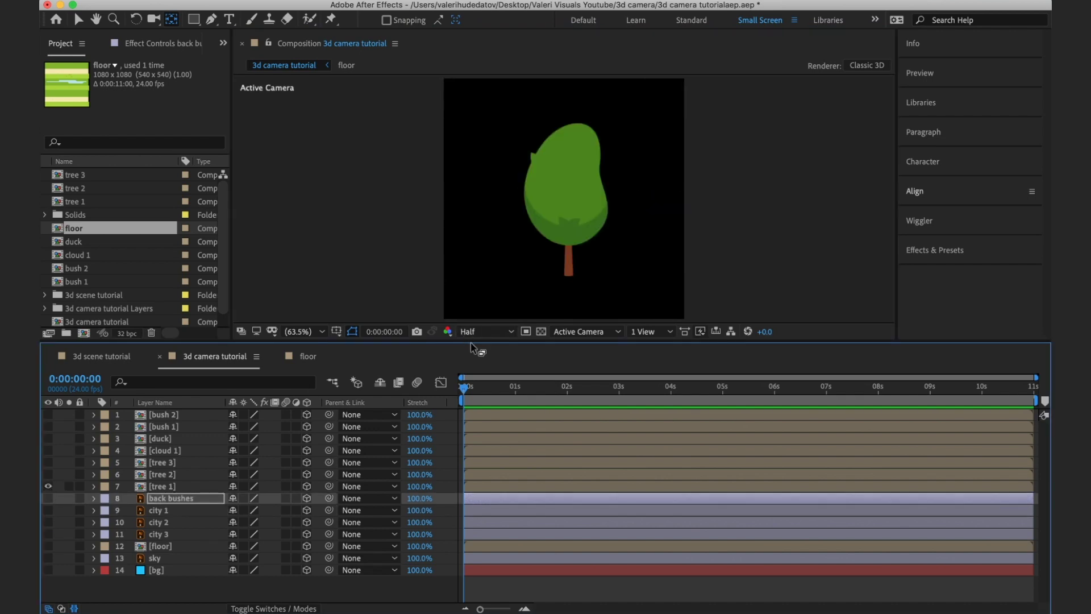
left_click(162, 486)
left_click_drag(563, 203, 567, 277)
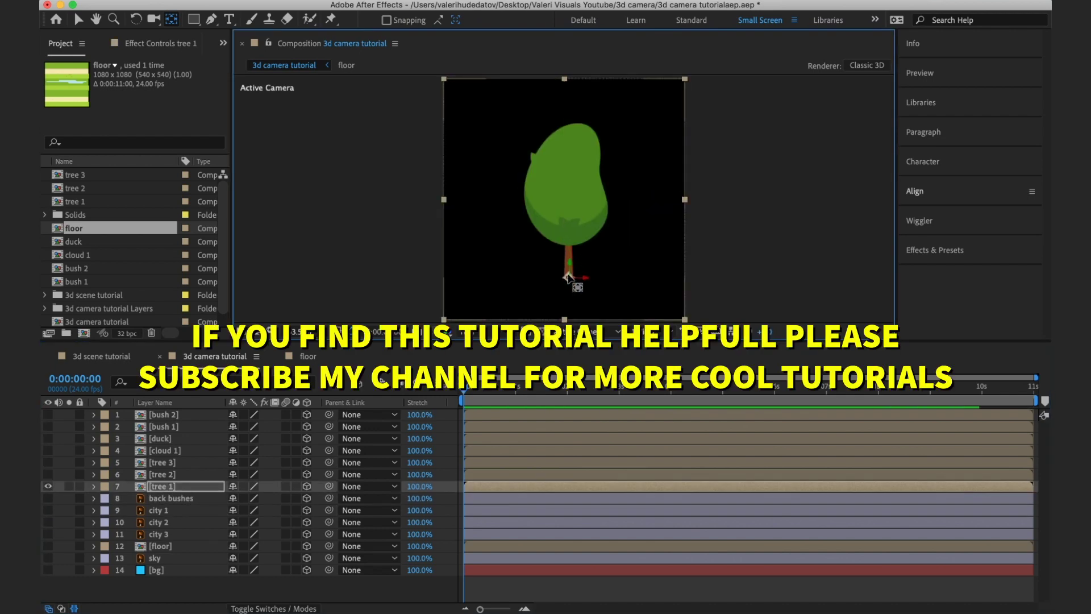
left_click(48, 486)
Inspect tree 2's trunk, then move tree 3's anchor point to its trunk base.
left_click(48, 473)
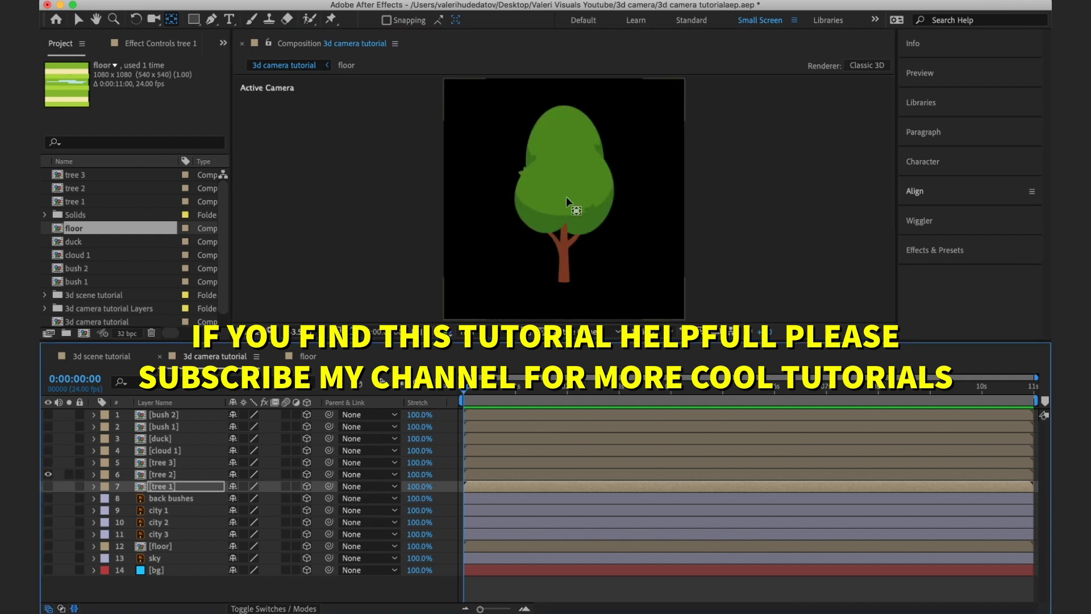
left_click(161, 474)
scroll(565, 196, "up", 5)
mouse_move(560, 227)
left_mouse_down()
mouse_move(547, 117)
mouse_move(564, 264)
left_mouse_up()
scroll(547, 117, "down", 5)
key("y")
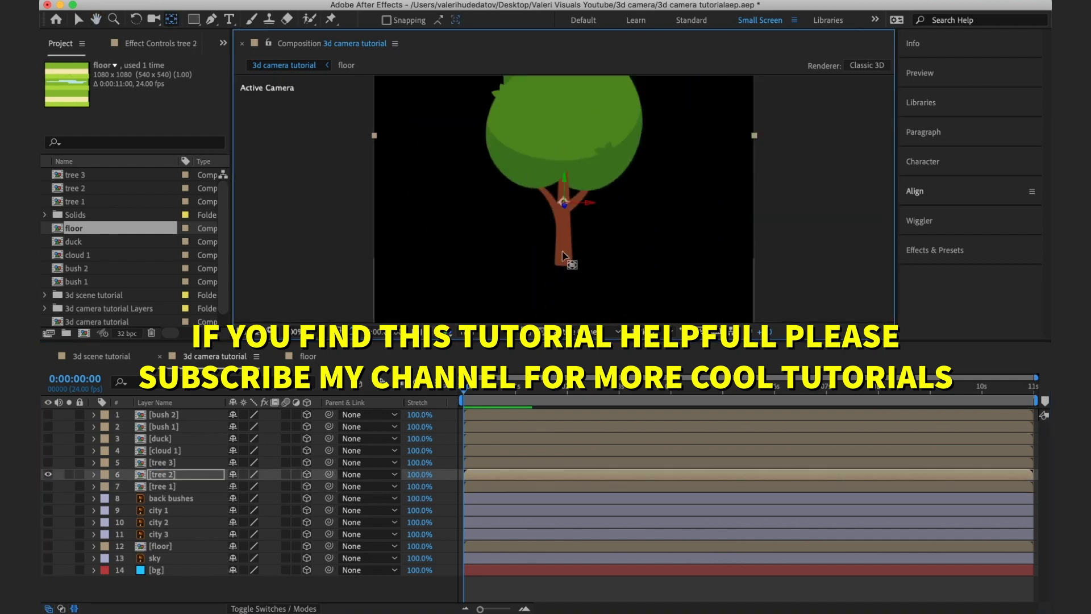
left_click(48, 474)
left_click(49, 462)
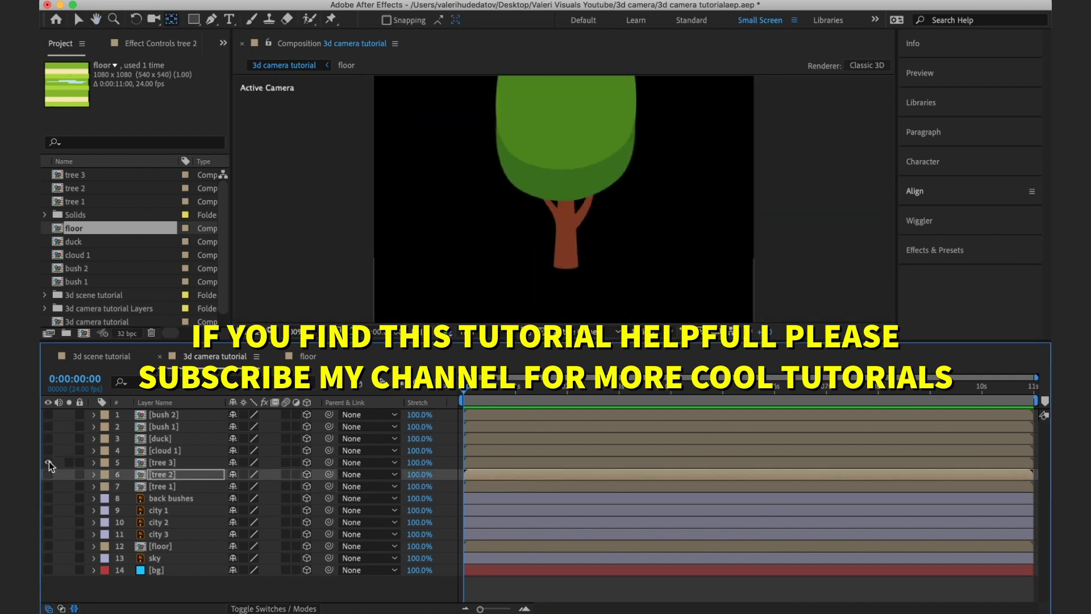
left_click(162, 461)
left_click_drag(565, 136, 566, 264)
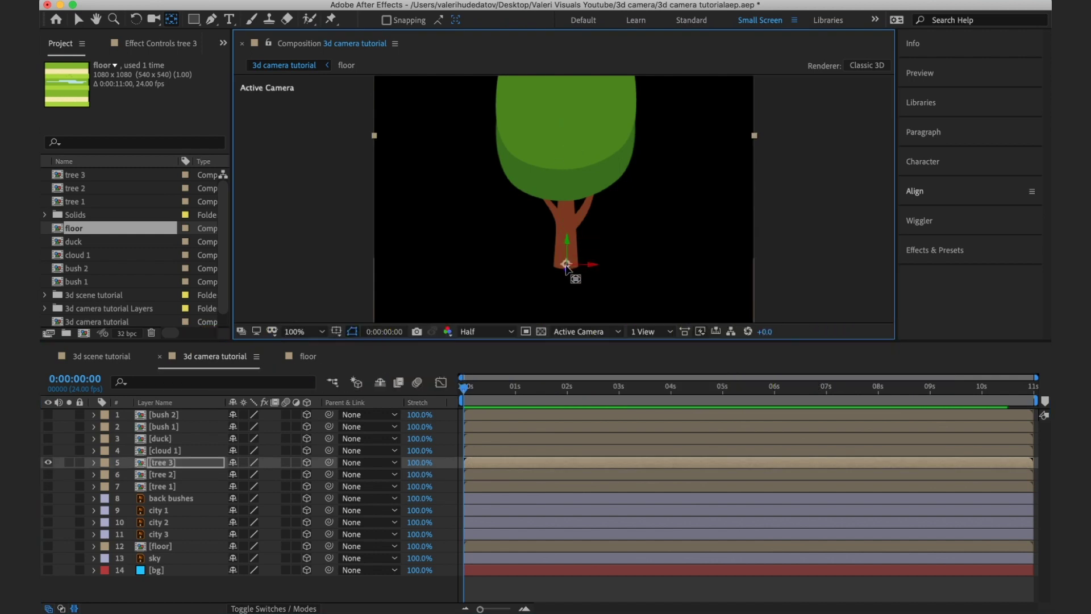
Move the duck's anchor point to its bottom edge, viewing it alone.
left_click(49, 450)
left_click(49, 462)
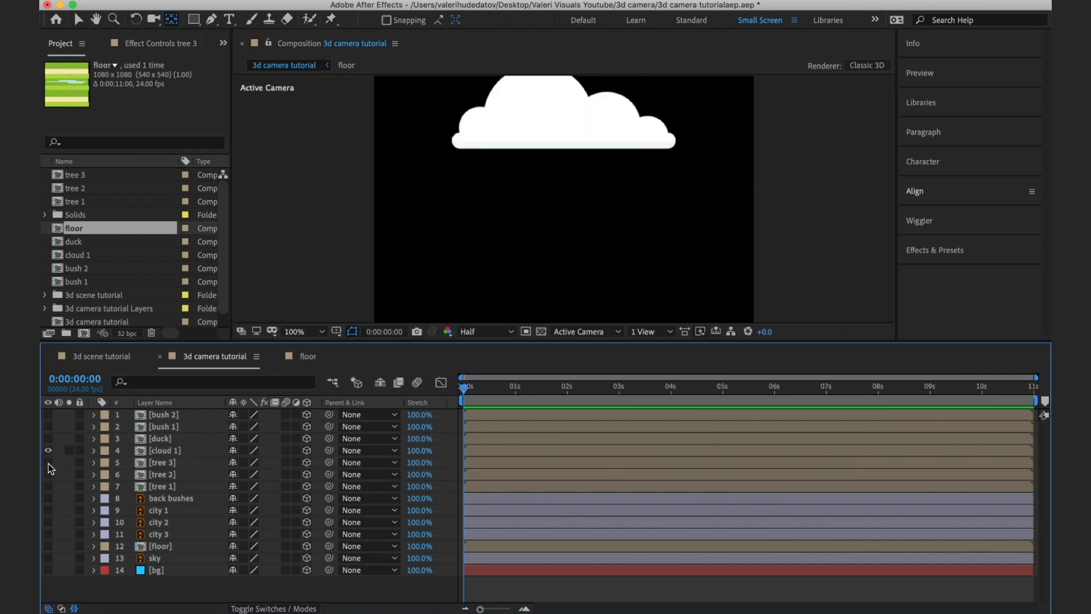
left_click(48, 450)
left_click(48, 438)
left_click(162, 438)
left_click_drag(561, 130, 552, 214)
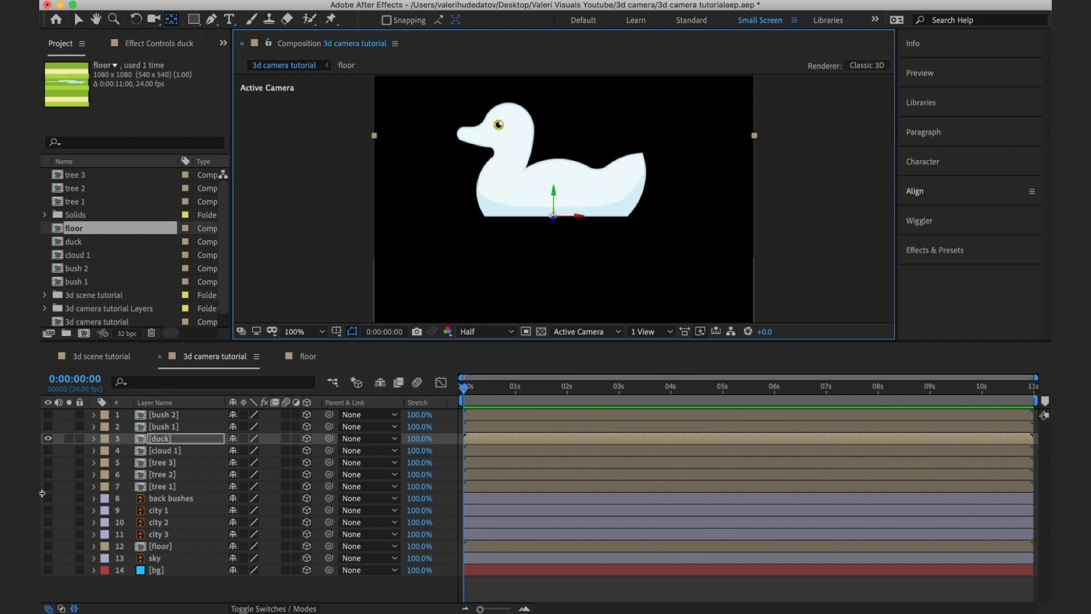
left_click(48, 438)
Move the bush 1 and bush 2 anchor points to their bottom edges.
left_click(48, 426)
left_click(163, 426)
left_click_drag(563, 135, 565, 179)
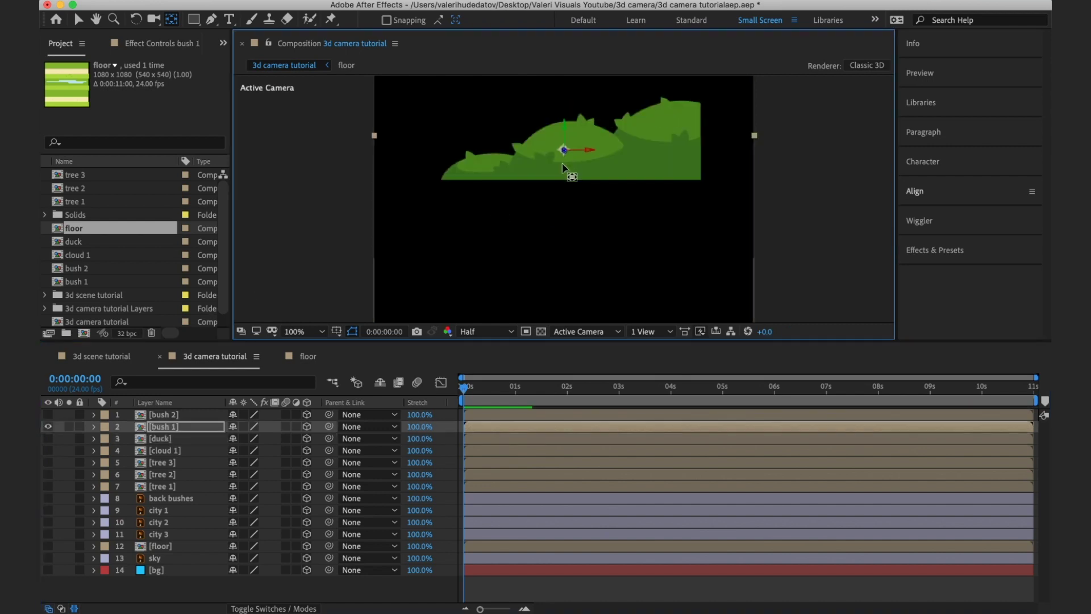
left_click(49, 426)
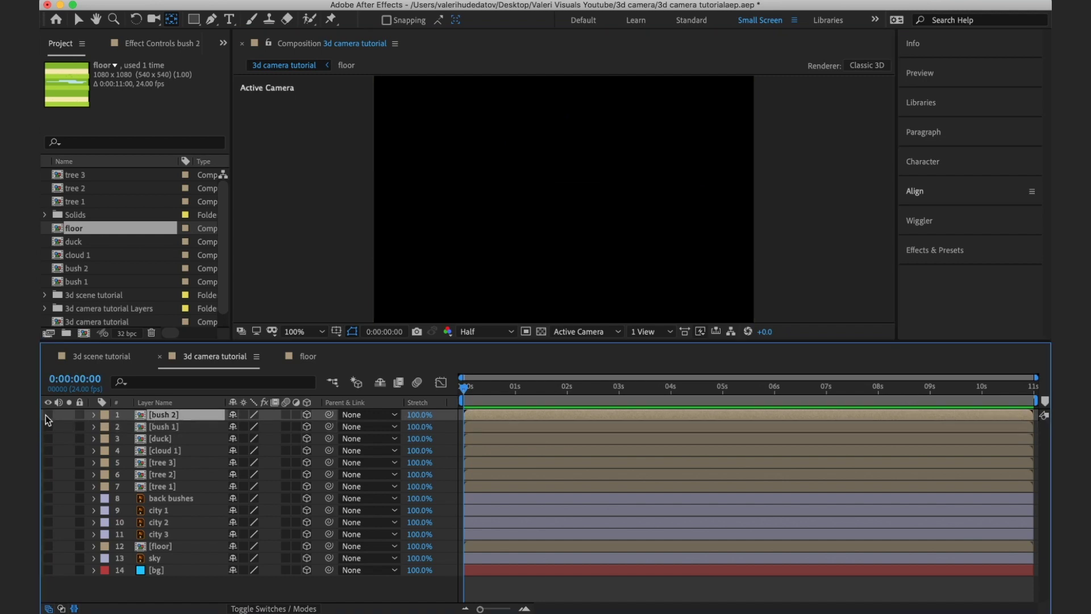
left_click(48, 415)
left_click(564, 204)
left_click_drag(564, 165, 565, 224)
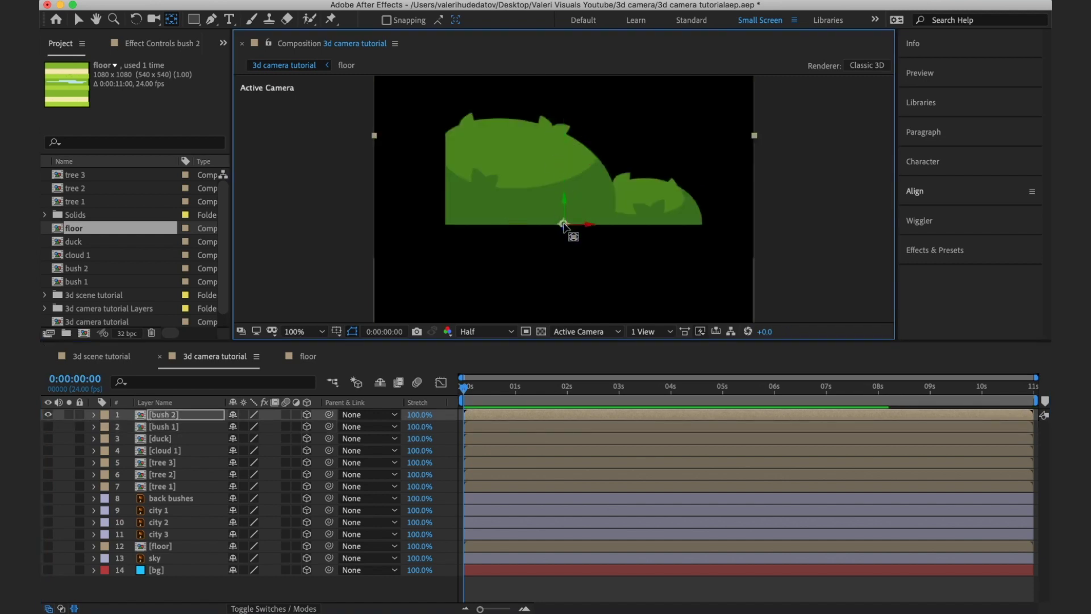
Fit the composition in the viewer, then show the floor and hide bush 2.
key("comma")
left_click(301, 331)
left_click(303, 341)
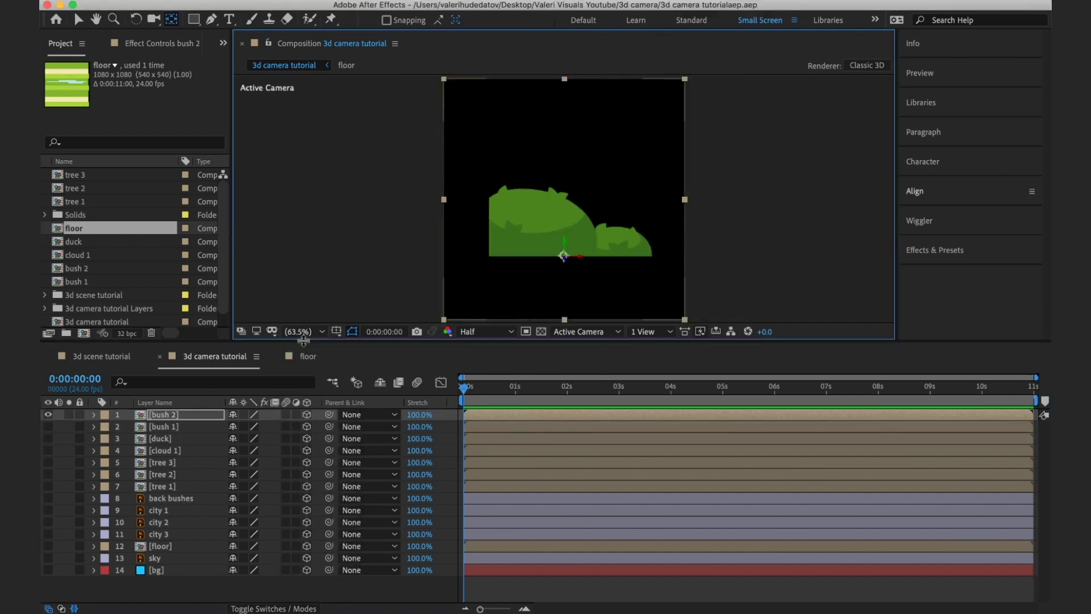
key("v")
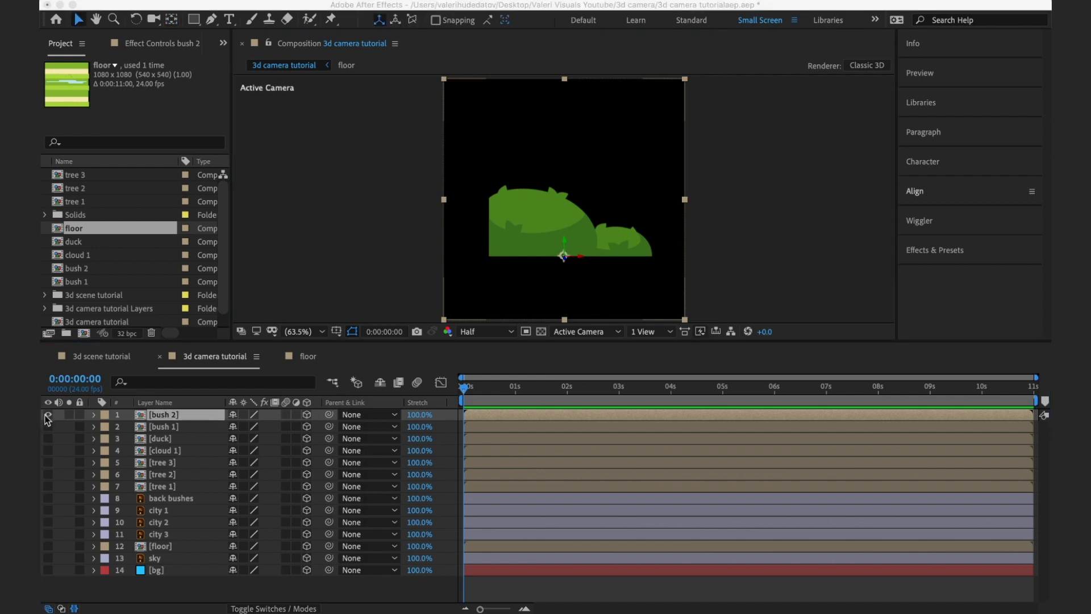
left_click(48, 546)
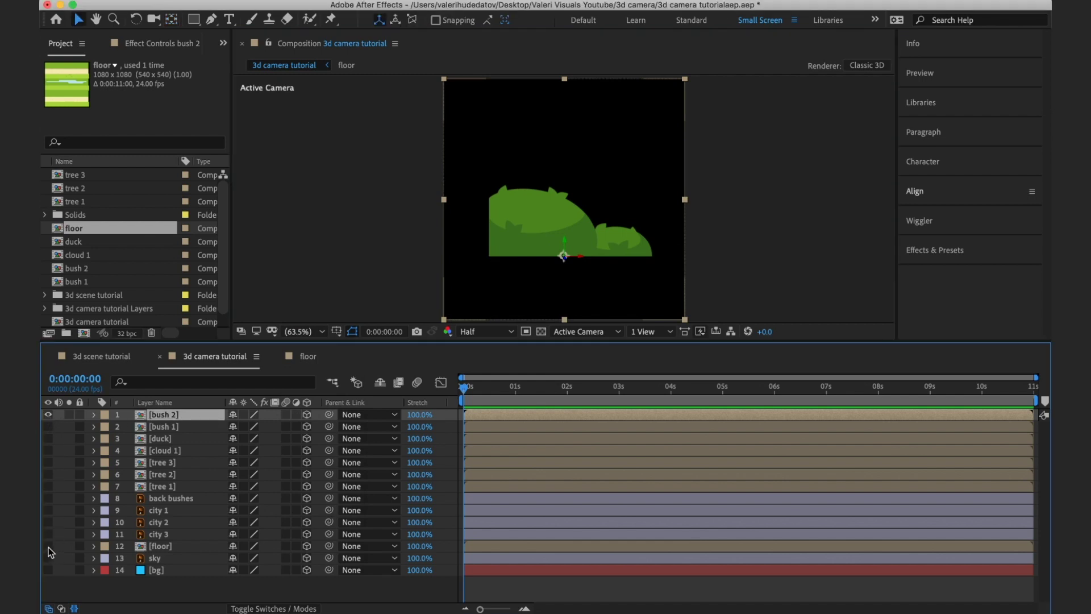
left_click(49, 414)
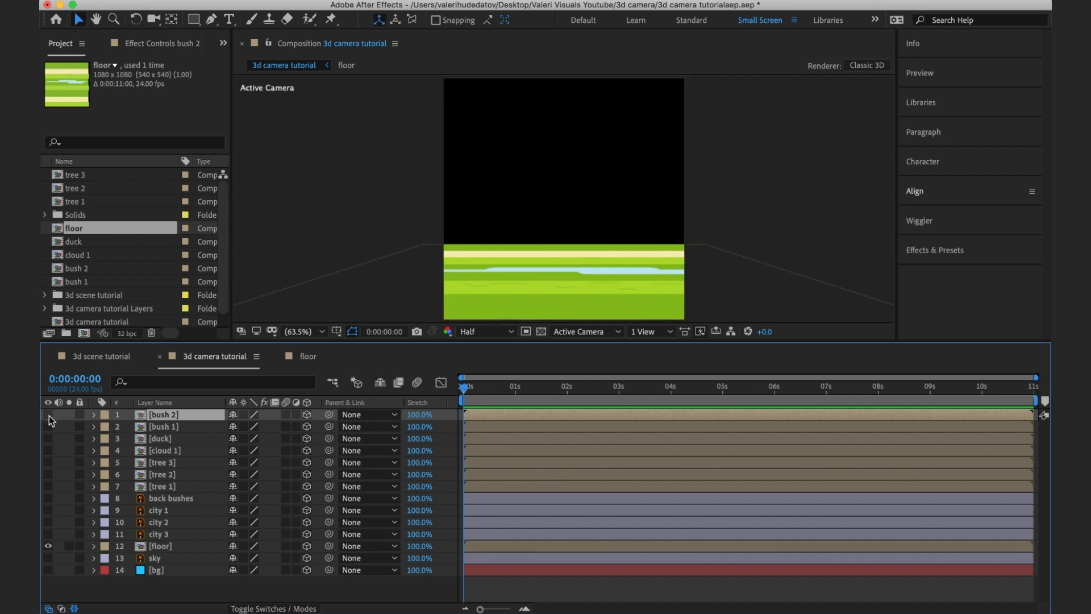
Select all layers and reveal their Position values, enlarging the layer list.
left_click(161, 545)
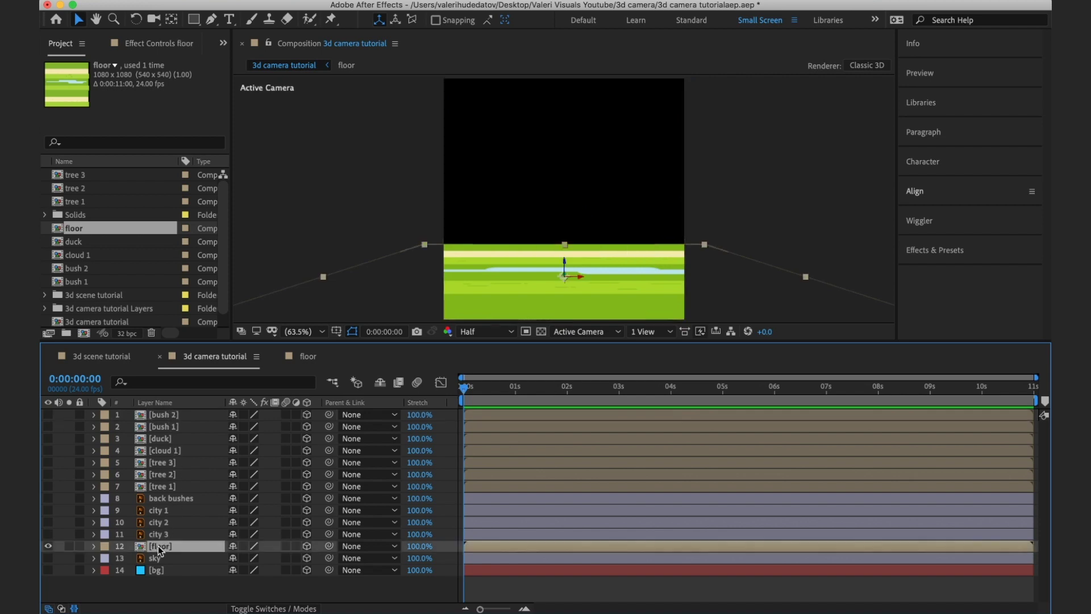
key("p")
left_click(160, 536)
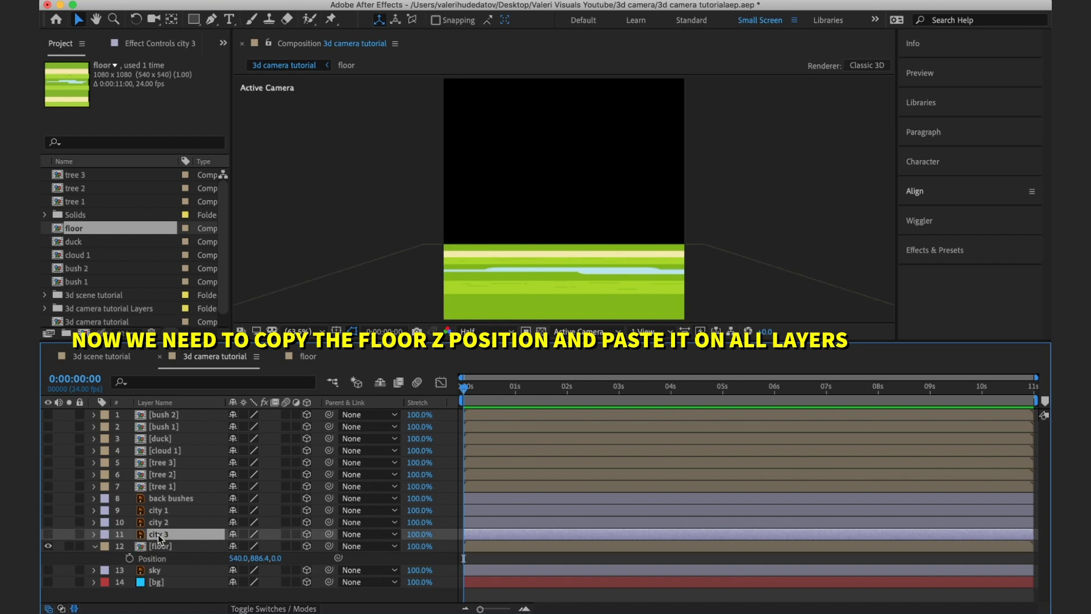
key("ctrl+a")
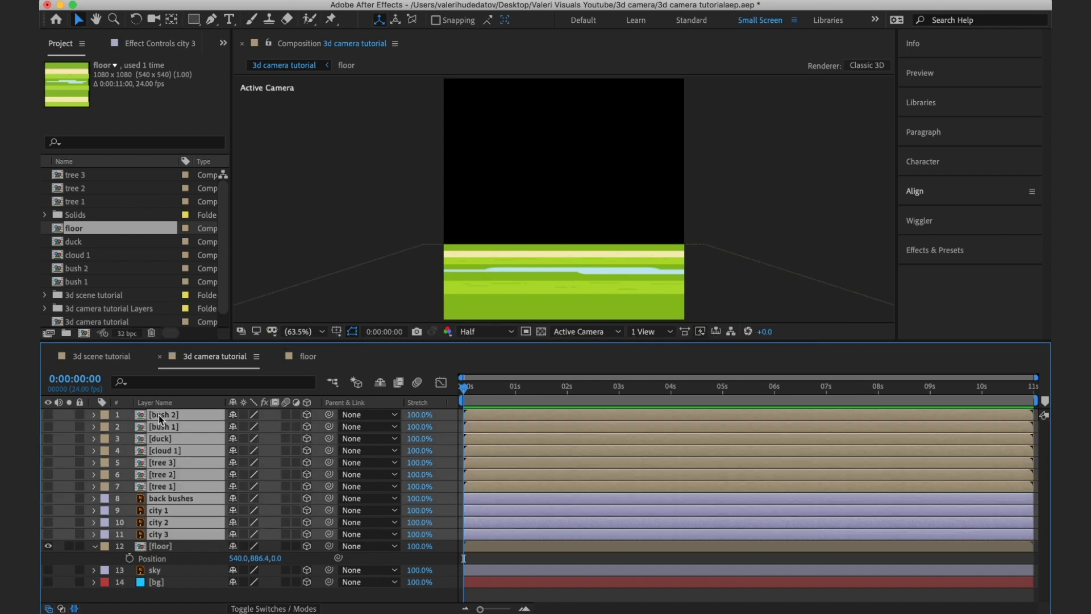
key("p")
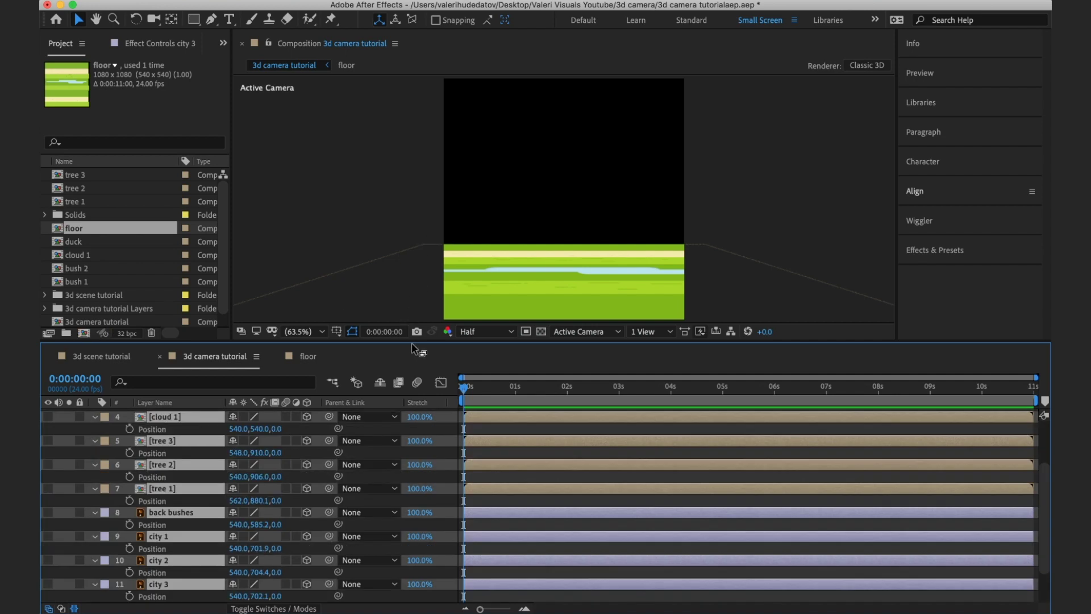
mouse_move(411, 341)
left_mouse_down()
mouse_move(418, 236)
mouse_move(416, 246)
left_mouse_up()
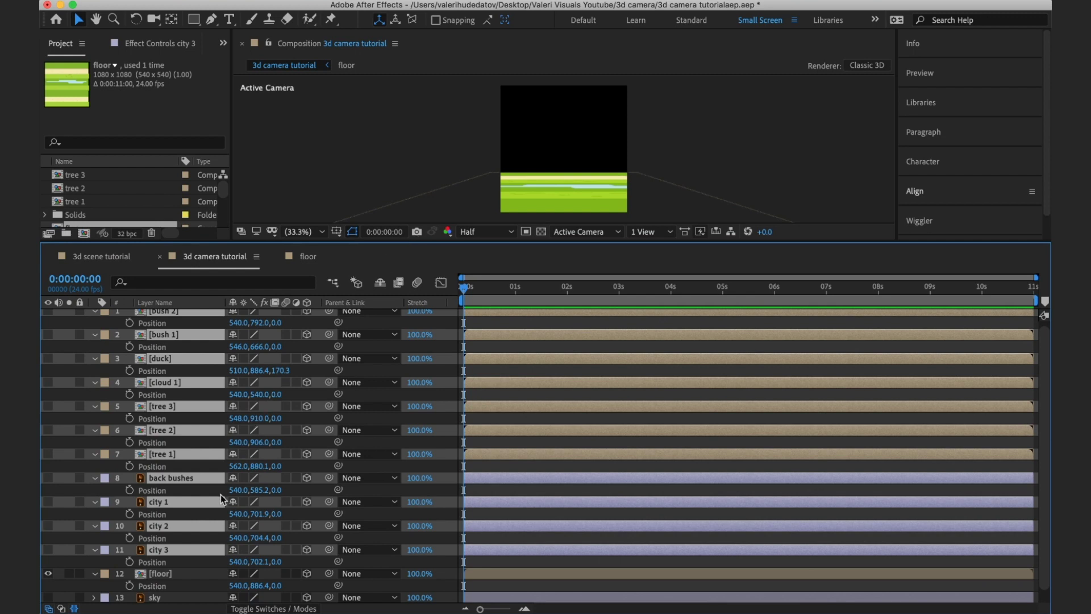
Copy the floor's Y position and paste it into all layers, giving 540.0, 886.4, 0.0.
left_click(255, 585)
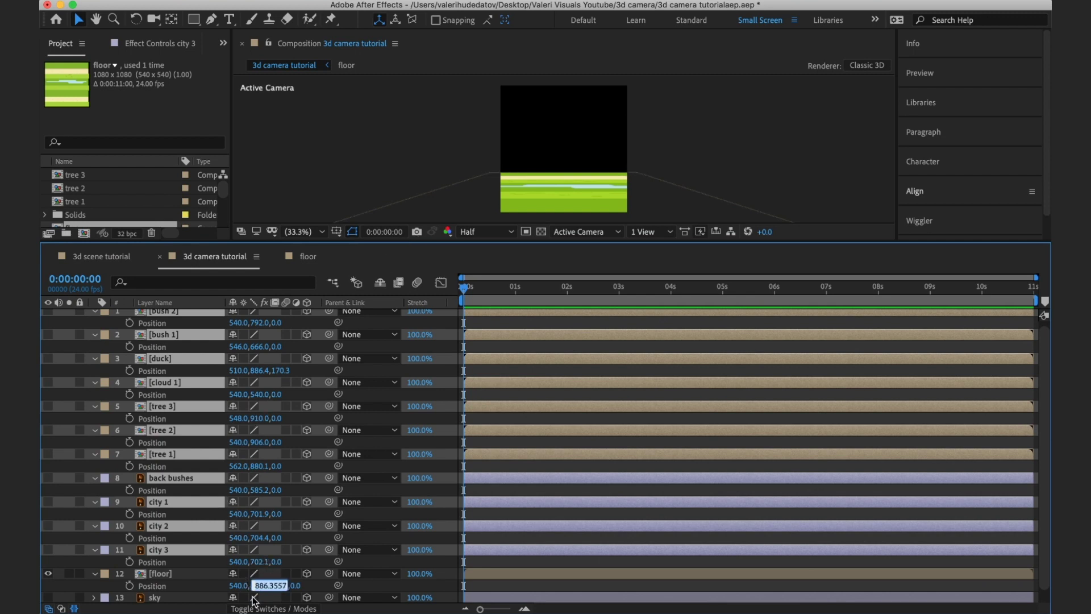
key("ctrl+c")
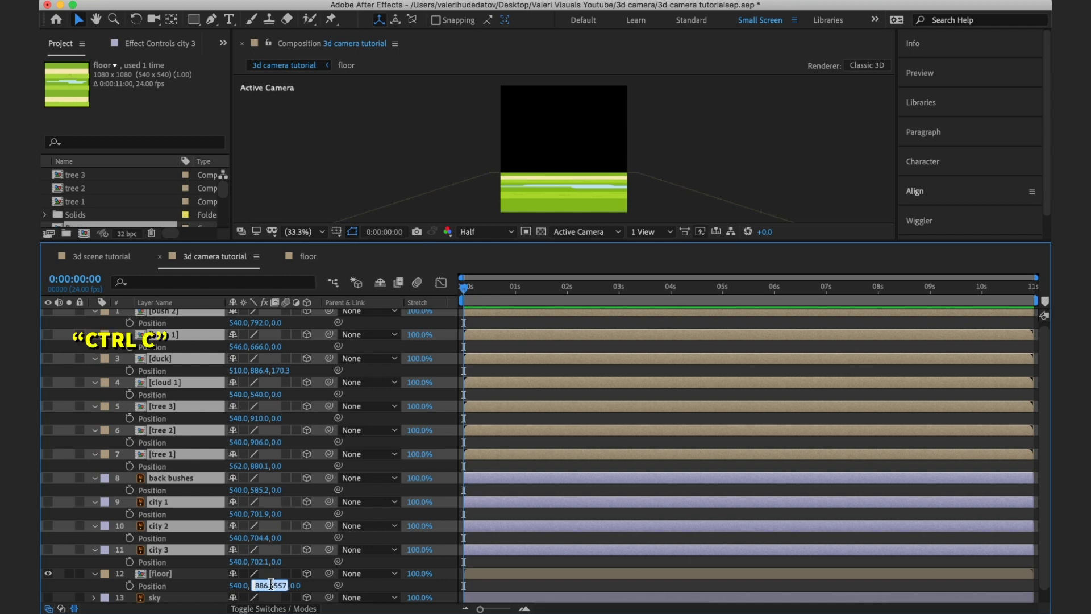
key("Return")
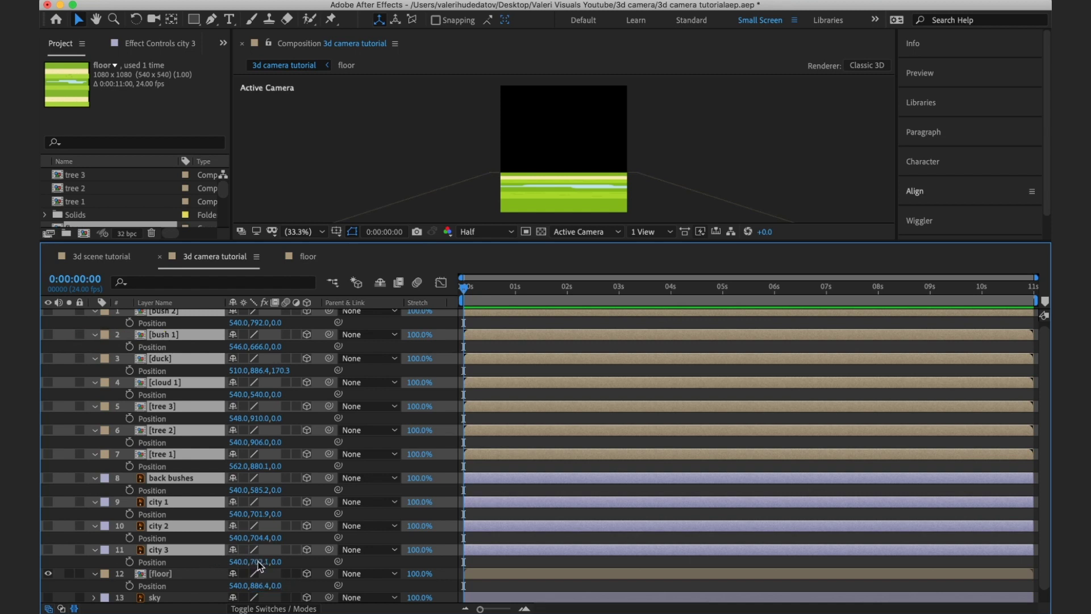
left_click(258, 561)
key("ctrl+v")
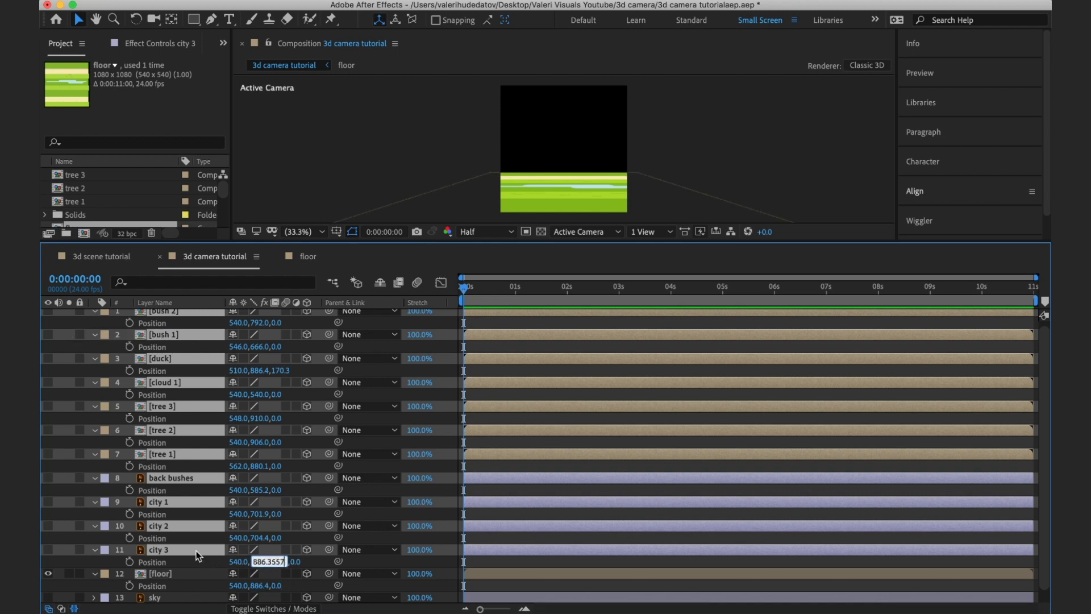
key("Return")
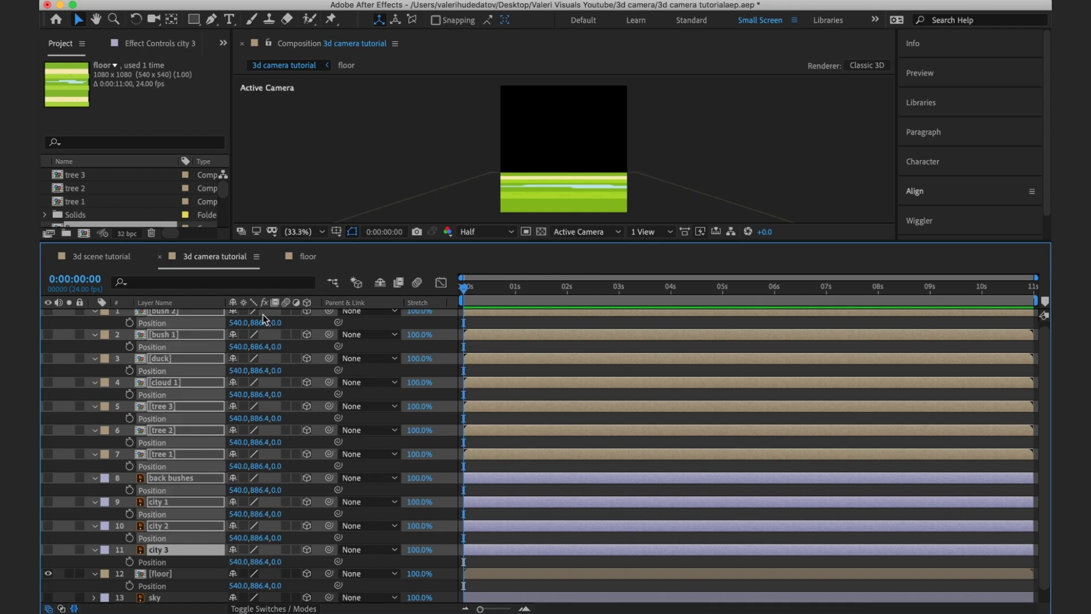
Preview the city and back bushes layers at the new height, then collapse all Position properties.
left_click(204, 563)
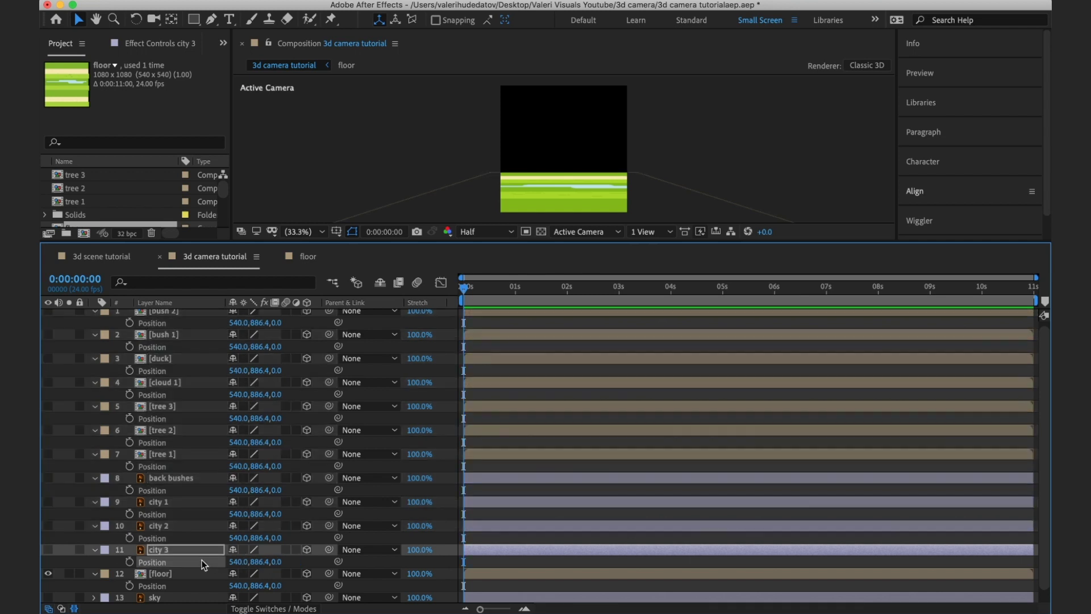
left_click(48, 550)
left_click(49, 532)
left_click(50, 530)
left_click(48, 501)
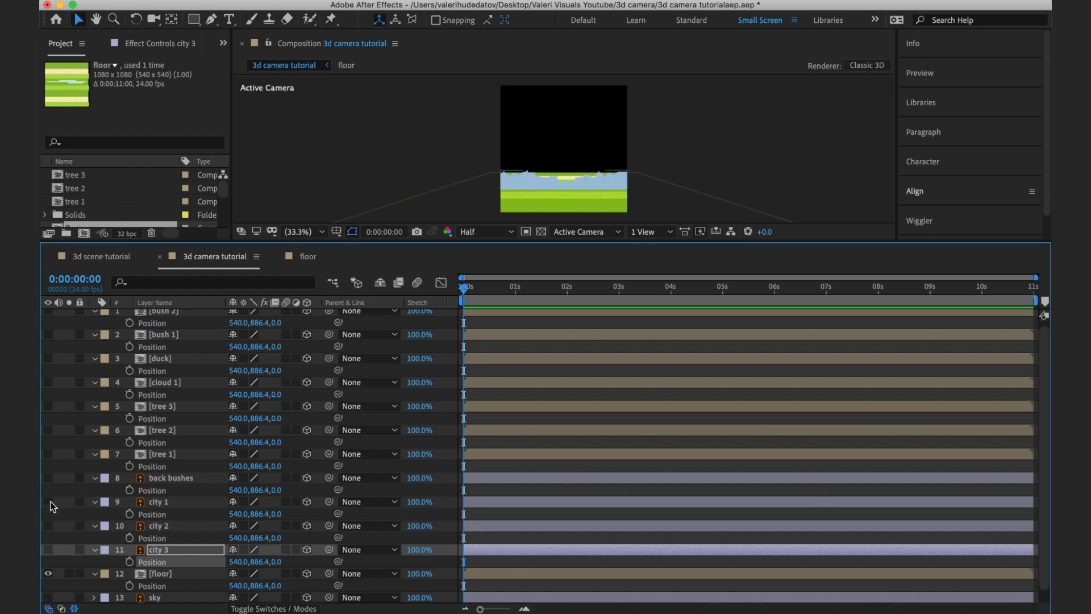
left_click(49, 501)
left_click(49, 478)
left_click(48, 478)
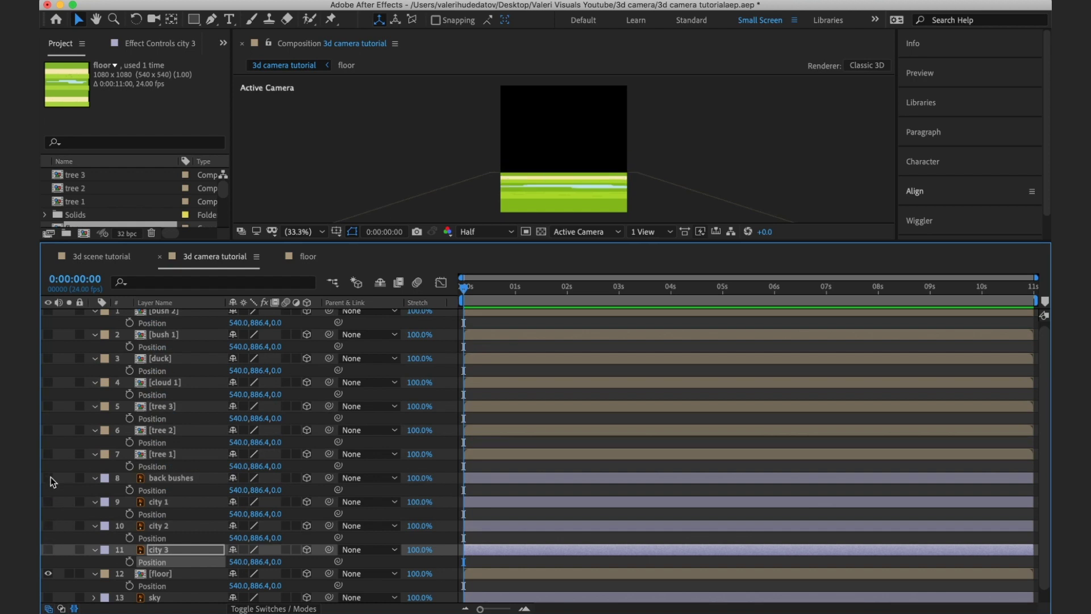
scroll(173, 341, "up", 1)
left_click(387, 333)
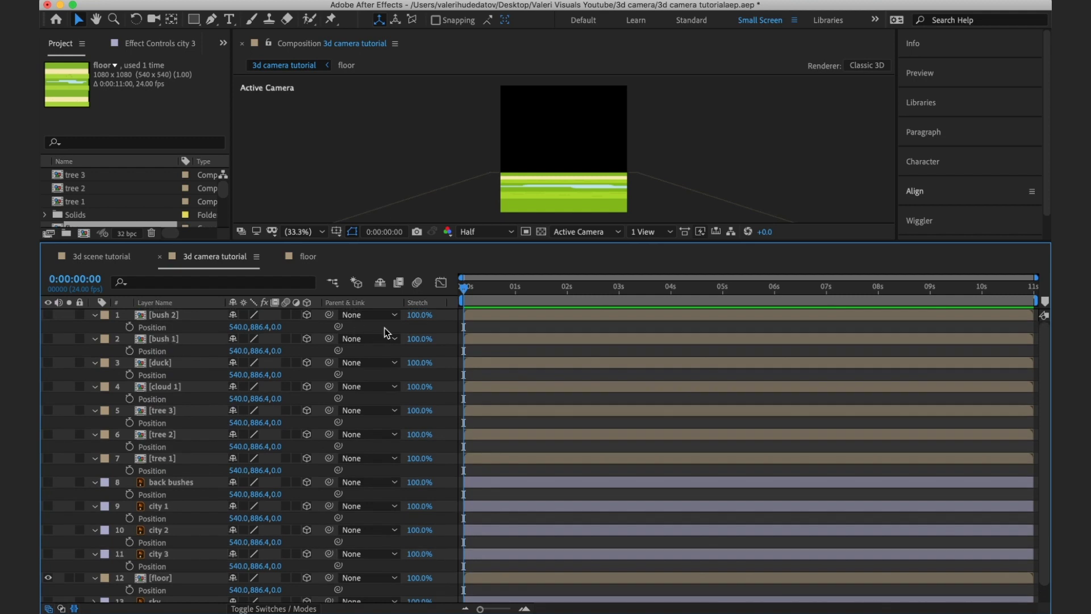
key("u")
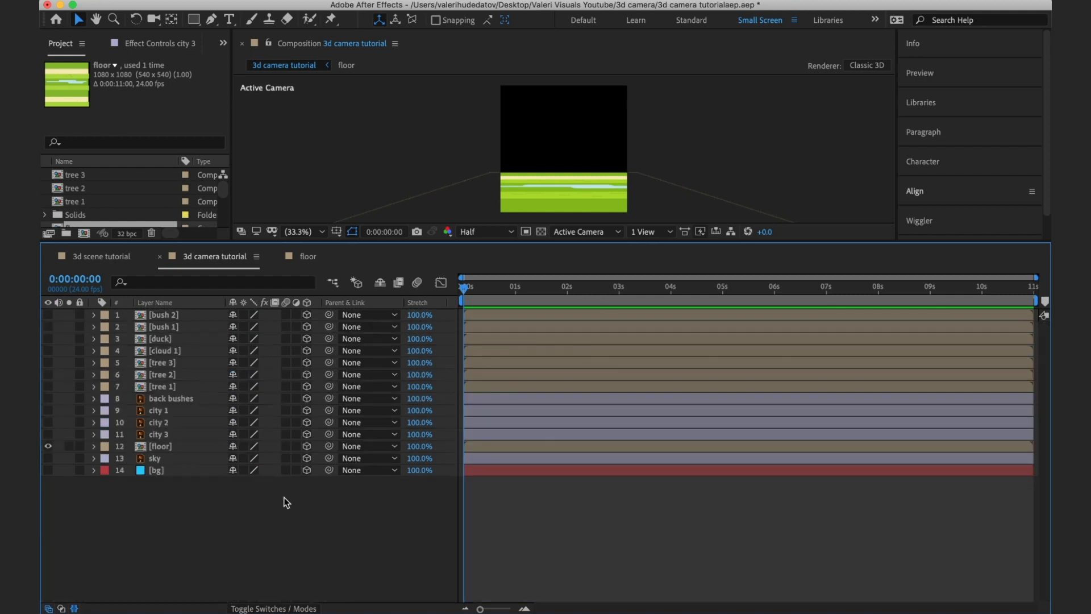
Make the sky visible and add a default 35mm two-node Camera 1 as layer 1.
left_click(49, 458)
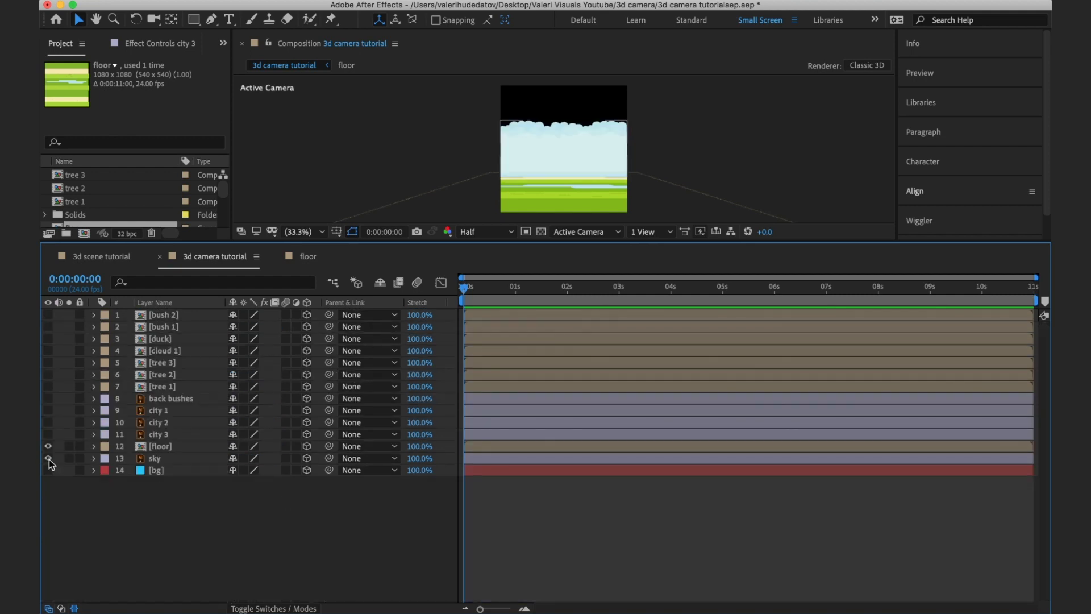
right_click(199, 498)
mouse_move(227, 461)
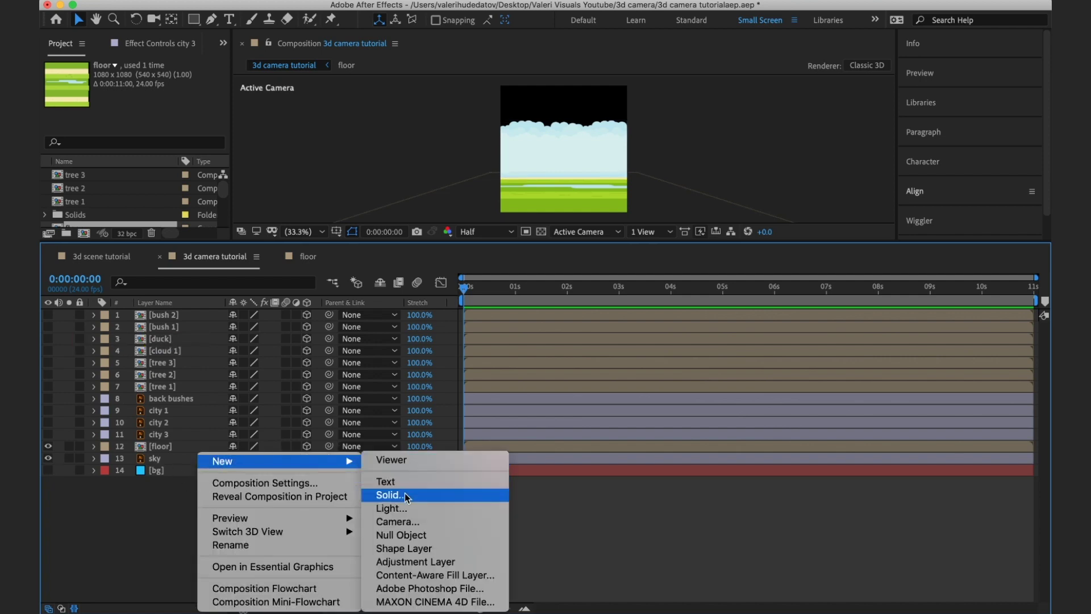
left_click(406, 522)
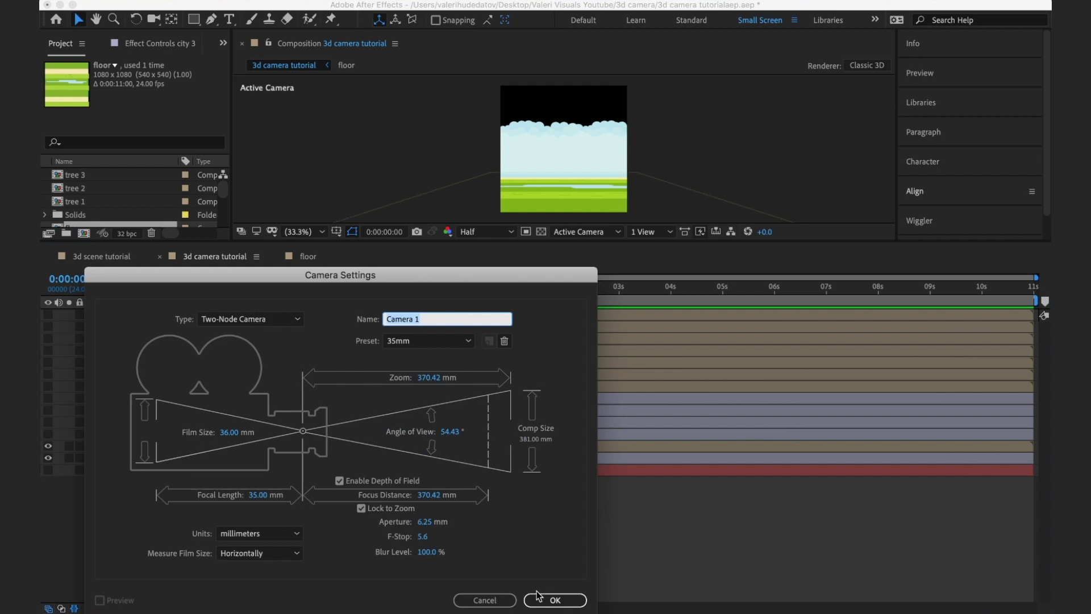
left_click(551, 600)
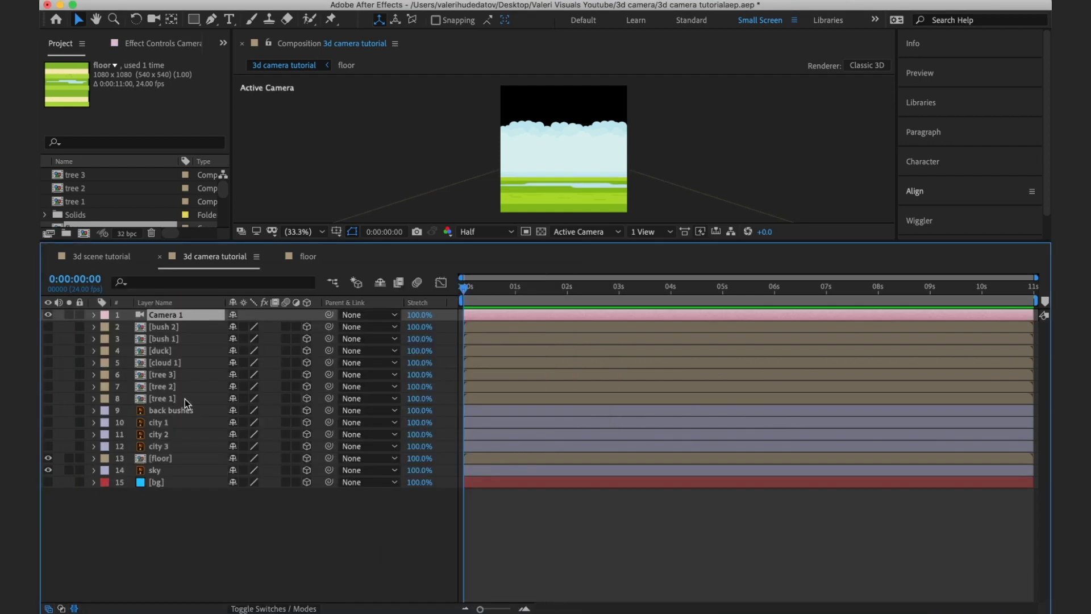
Add a 3D null renamed 'Null camera', parent Camera 1 to it, and enlarge the viewer.
right_click(228, 533)
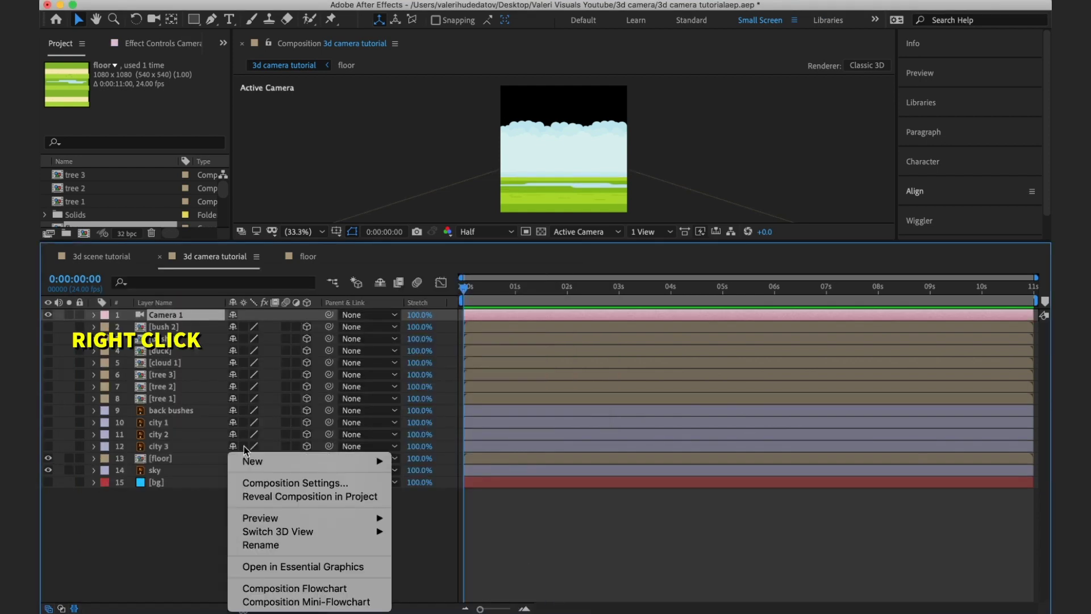
mouse_move(259, 461)
left_click(431, 534)
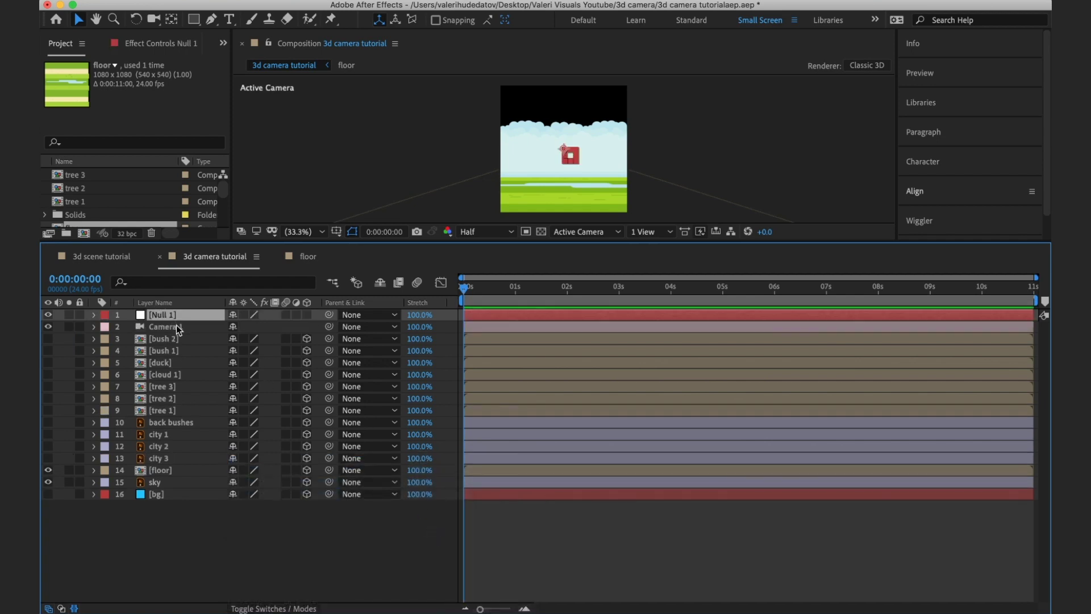
left_click(306, 315)
left_click_drag(311, 332, 181, 316)
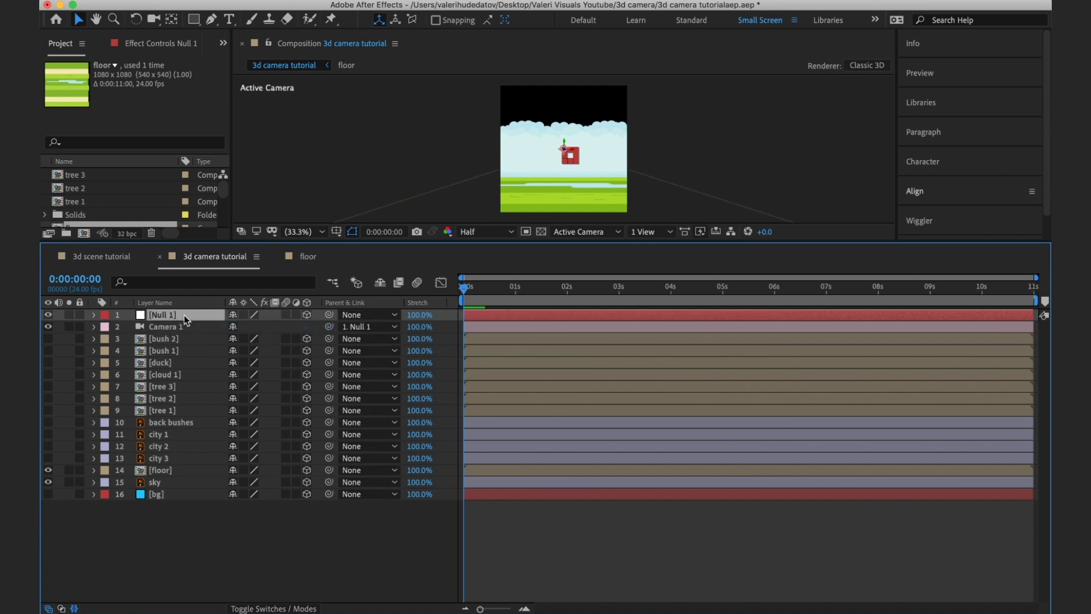
key("Return")
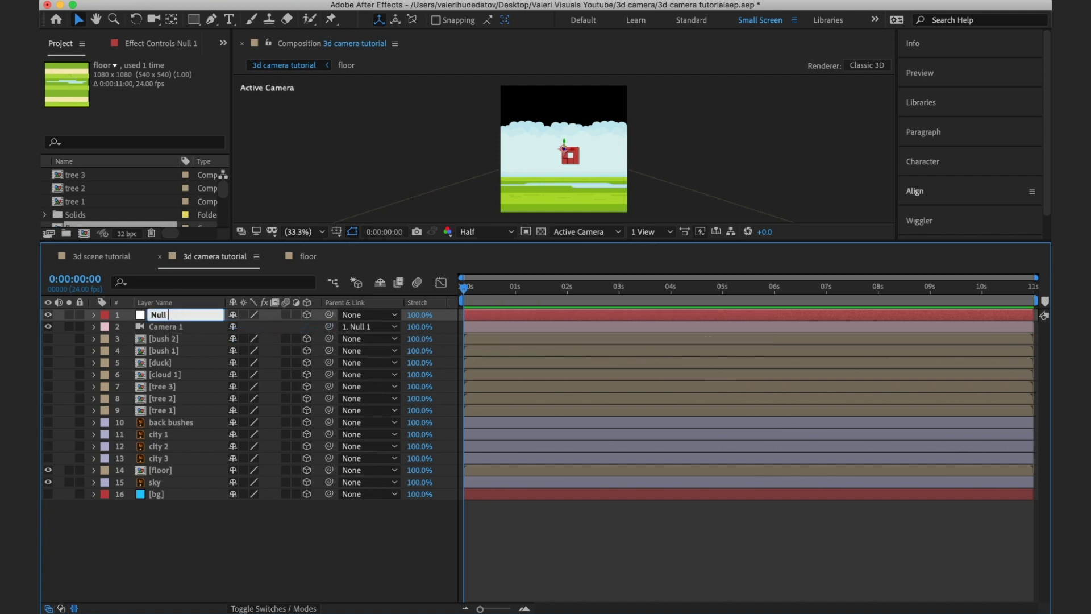
type("camera")
key("Return")
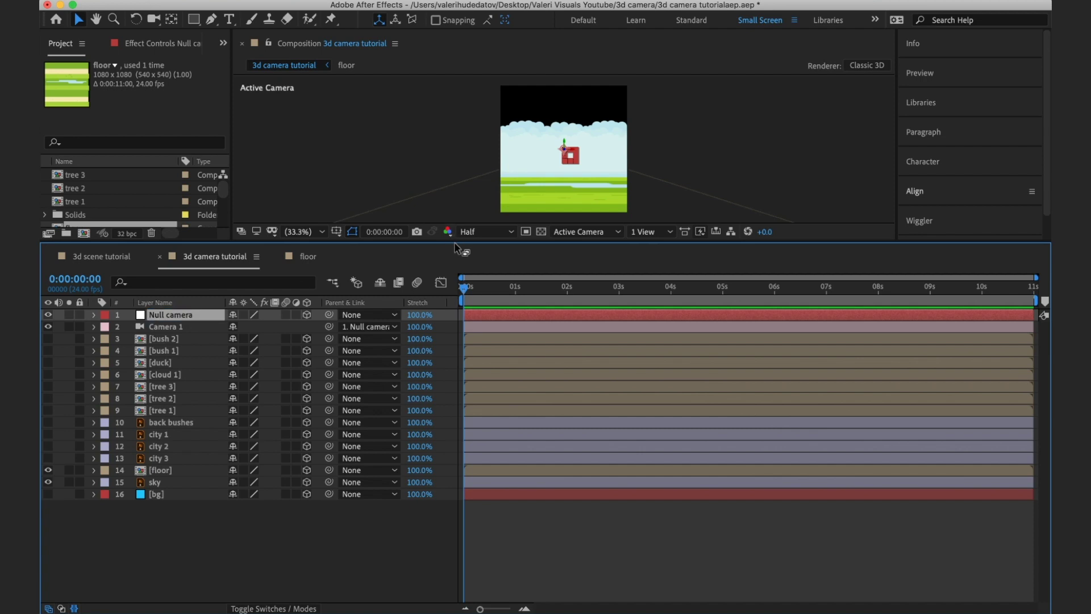
left_click_drag(455, 241, 468, 316)
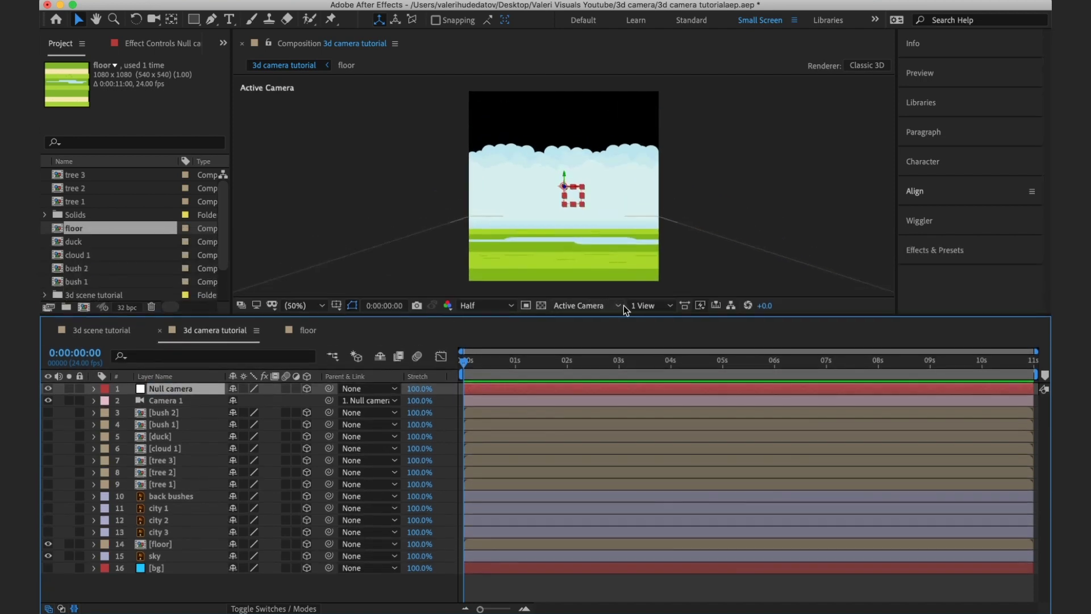
Switch to the 2 Views - Horizontal layout and drag Null camera back along Z.
left_click(637, 305)
left_click(653, 337)
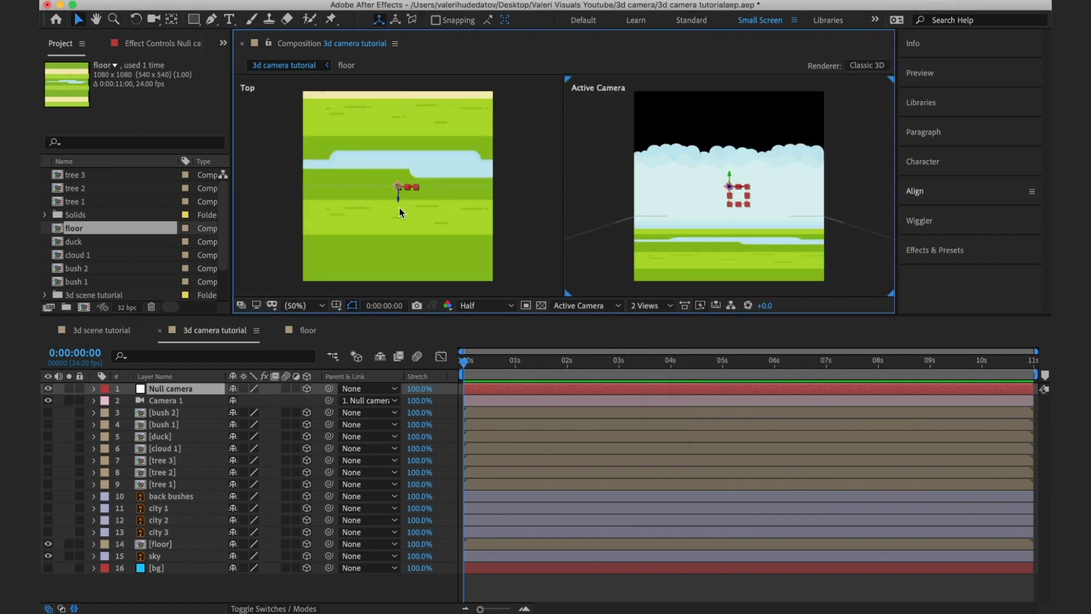
scroll(401, 212, "down", 3)
mouse_move(398, 191)
left_mouse_down()
mouse_move(401, 243)
mouse_move(410, 186)
left_mouse_up()
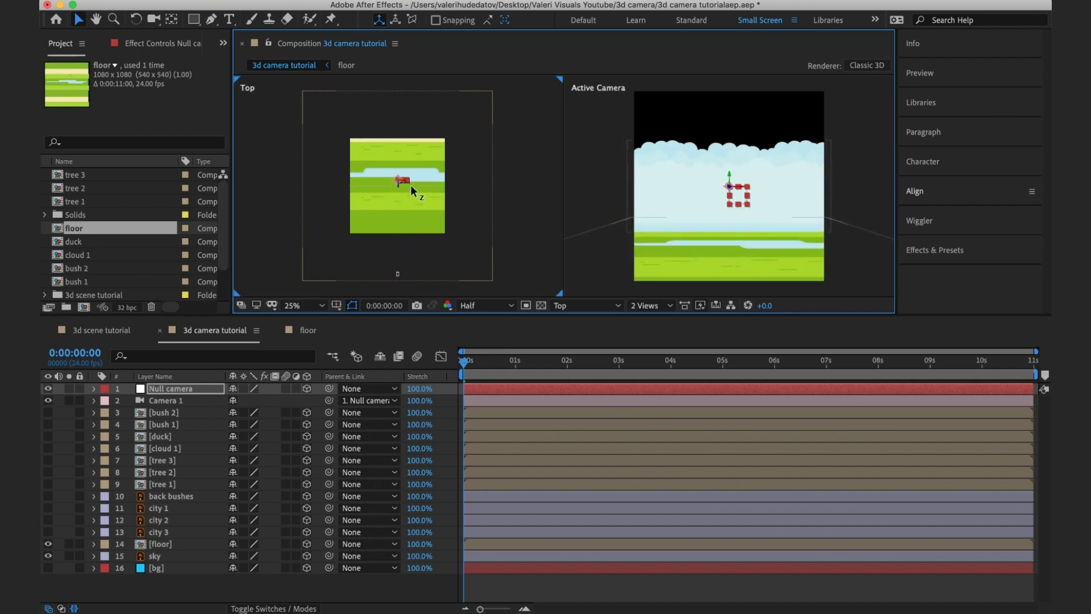
Push the sky layer back in depth in the Top view and lower it toward the horizon.
left_click(306, 254)
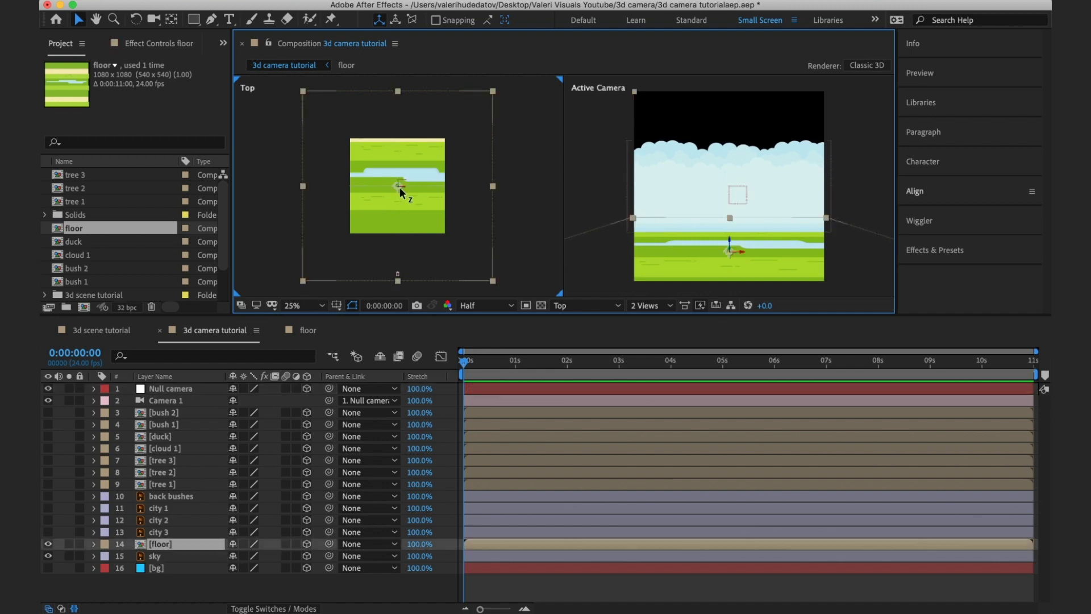
left_click(156, 558)
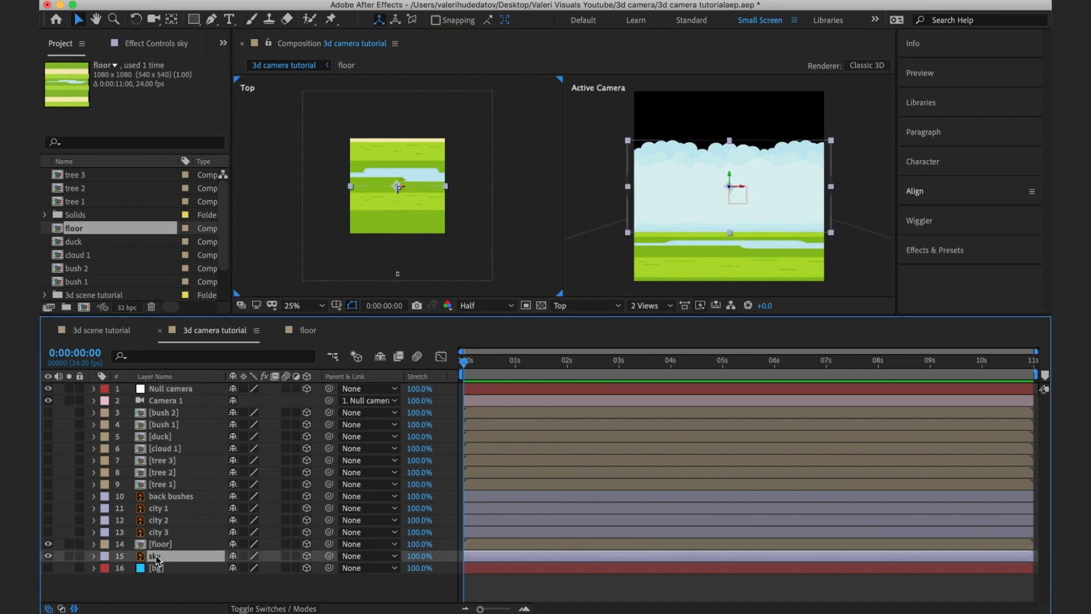
left_click_drag(398, 189, 410, 103)
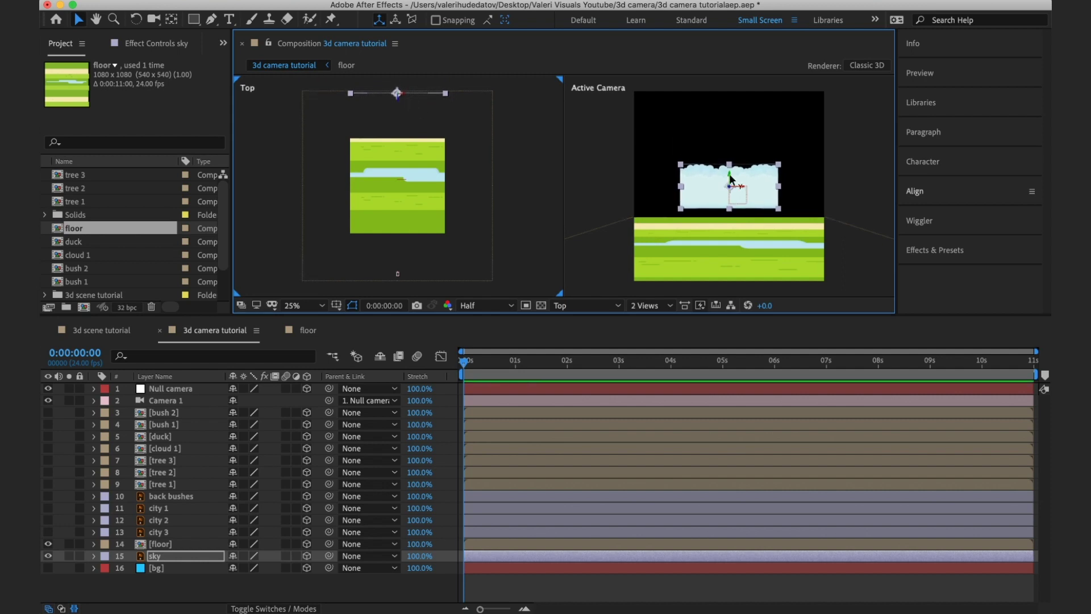
left_click_drag(730, 182, 730, 194)
Scale the sky layer to 200%, then increase it to 250%.
left_click(156, 561)
key("s")
left_click(250, 568)
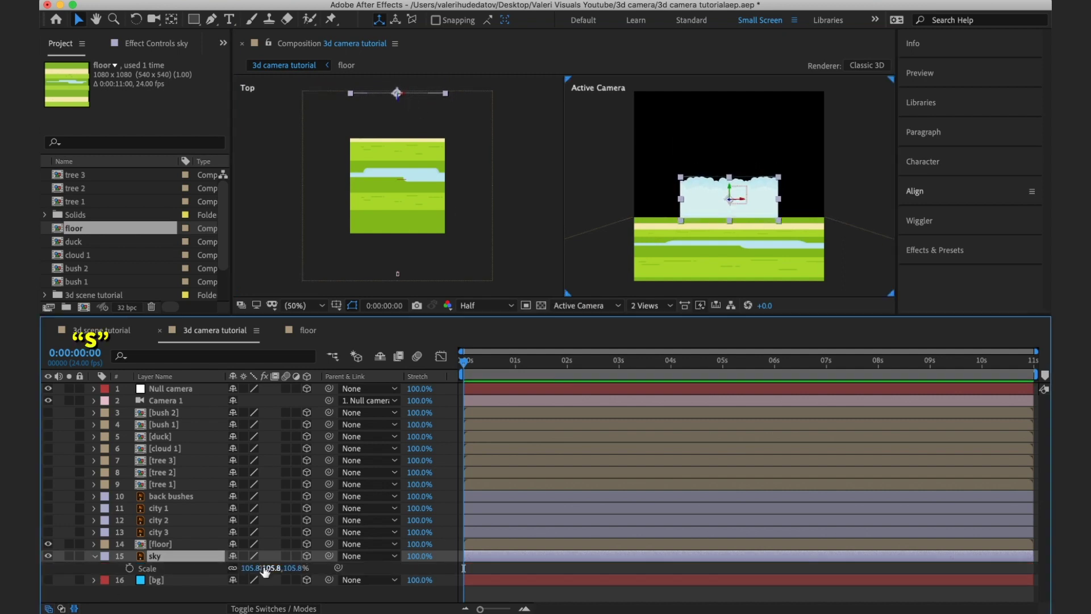
type("200")
key("Return")
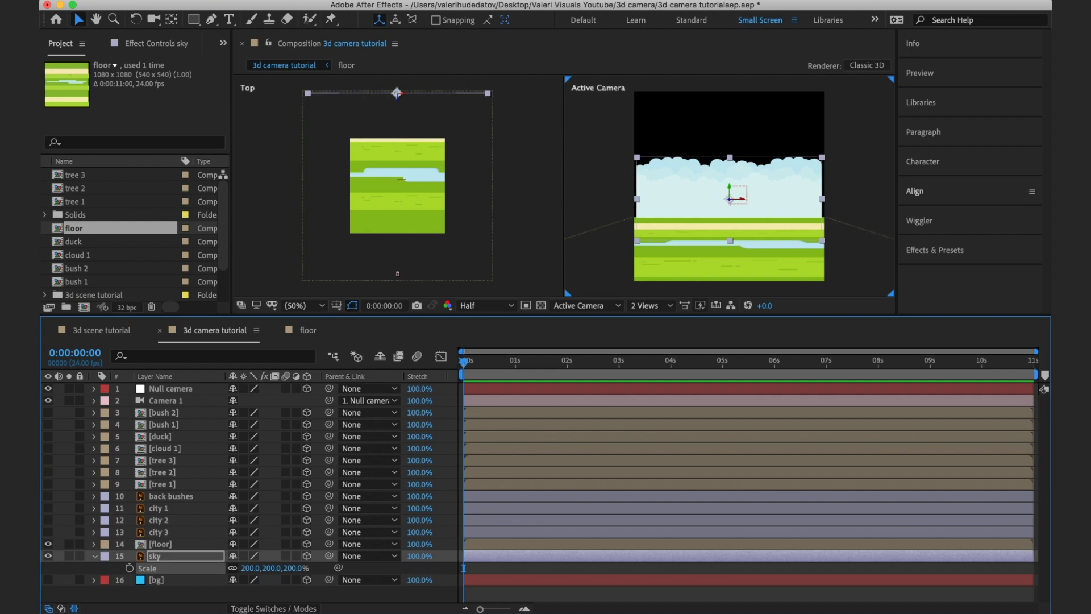
left_click(251, 568)
type("250")
key("Return")
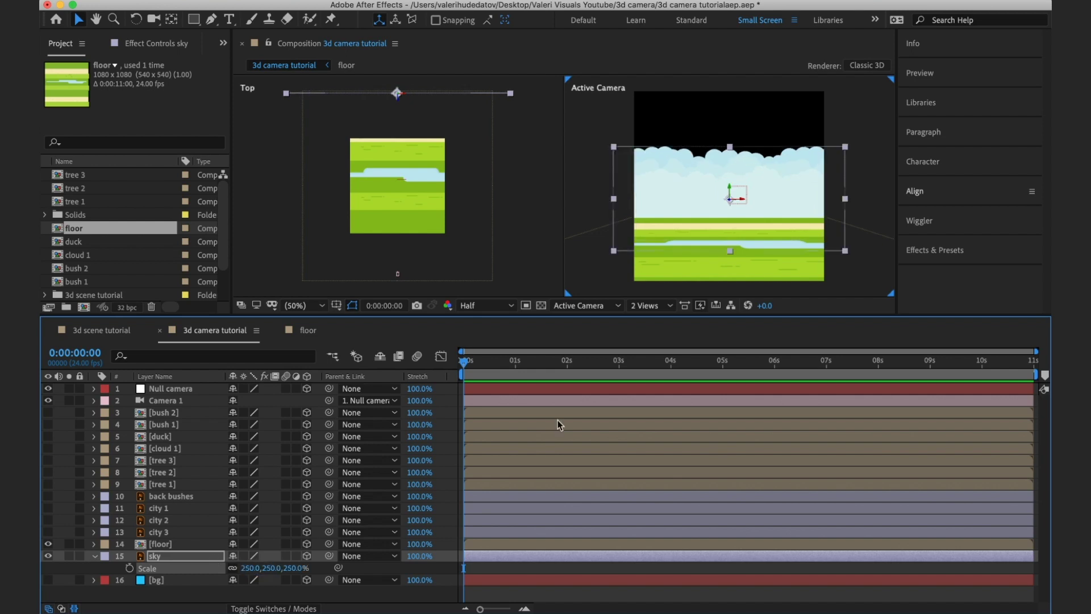
Raise the sky in the Active Camera view, collapse its Scale, and save the project.
left_click(730, 187)
left_click_drag(731, 189, 730, 171)
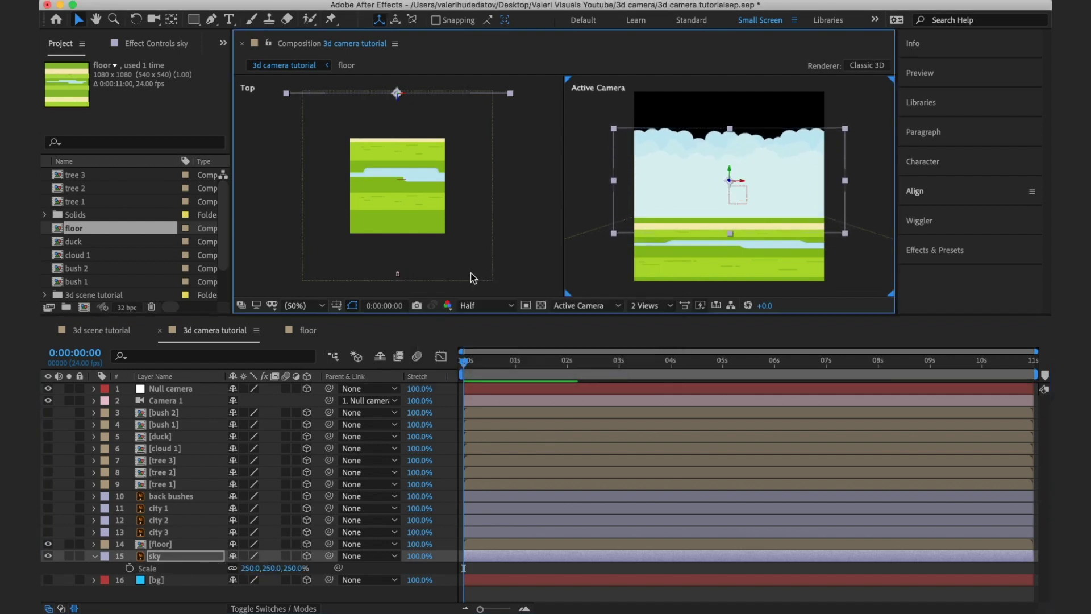
left_click(155, 557)
key("s")
key("ctrl+s")
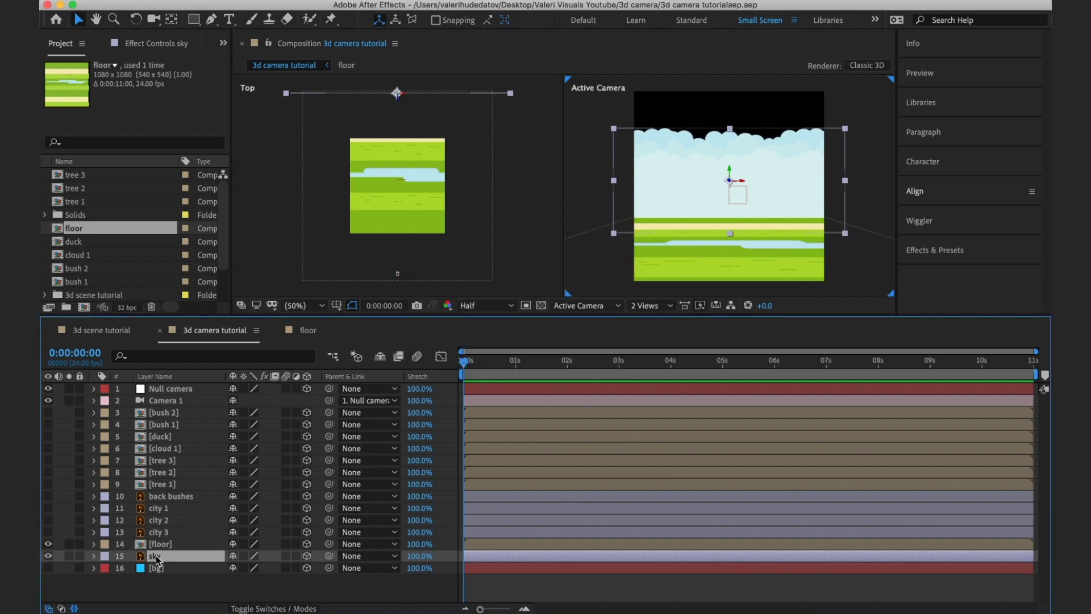
Show city 3, push it well back in depth, and scale it to 230%.
left_click(48, 532)
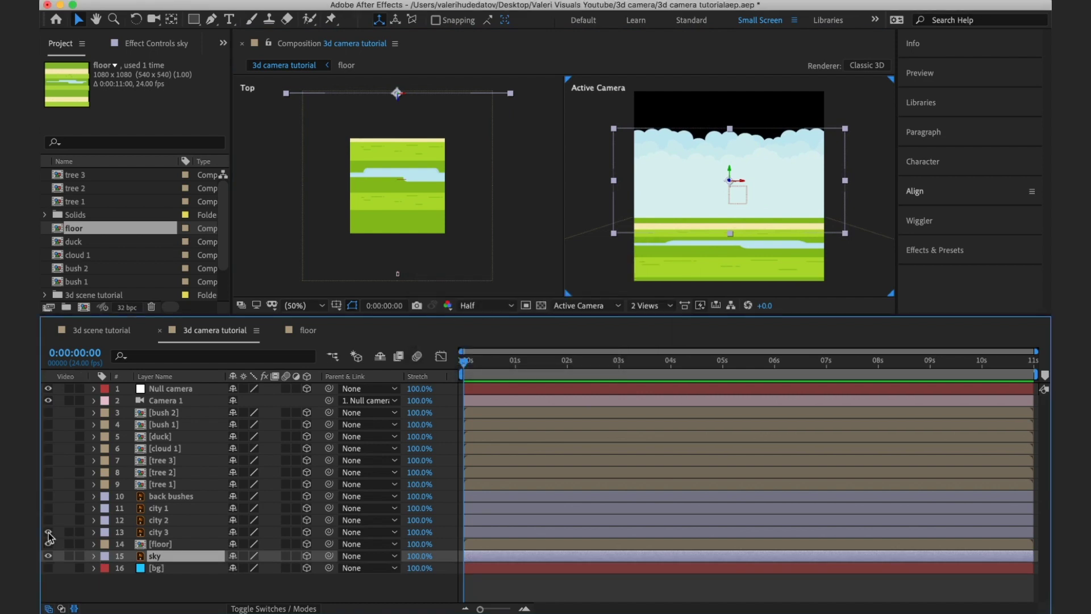
left_click(158, 532)
scroll(401, 169, "up", 5)
scroll(402, 169, "up", 2)
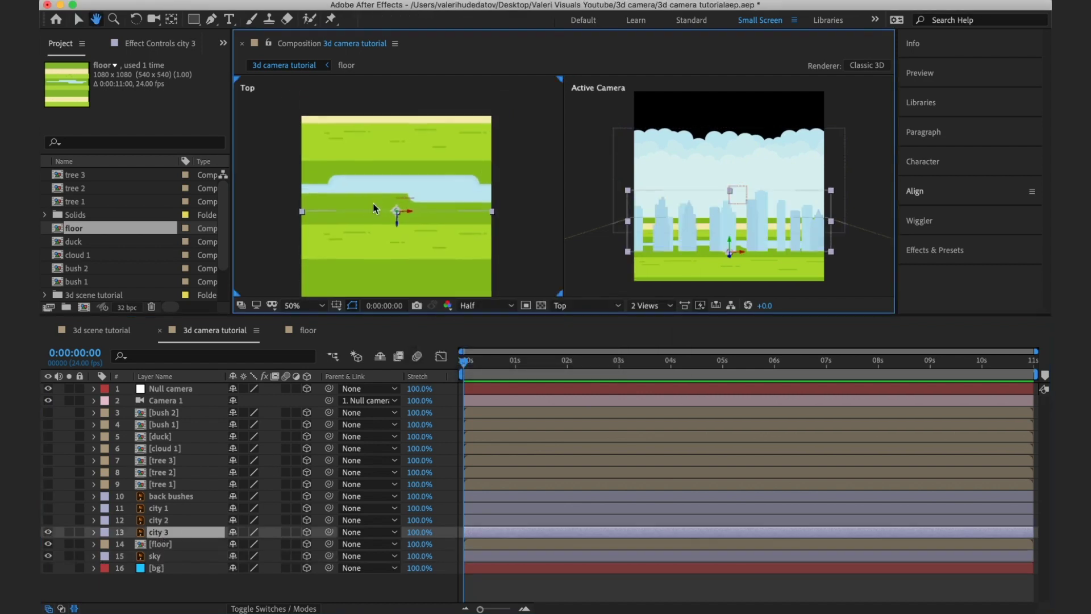
left_click_drag(397, 223, 411, 115)
key("comma")
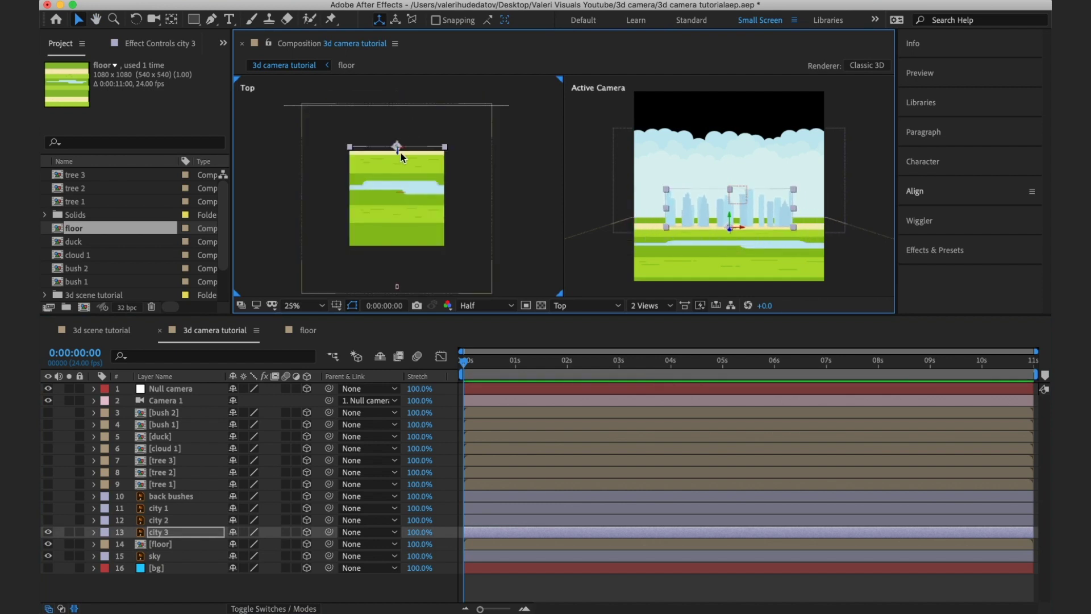
left_click_drag(396, 152, 401, 122)
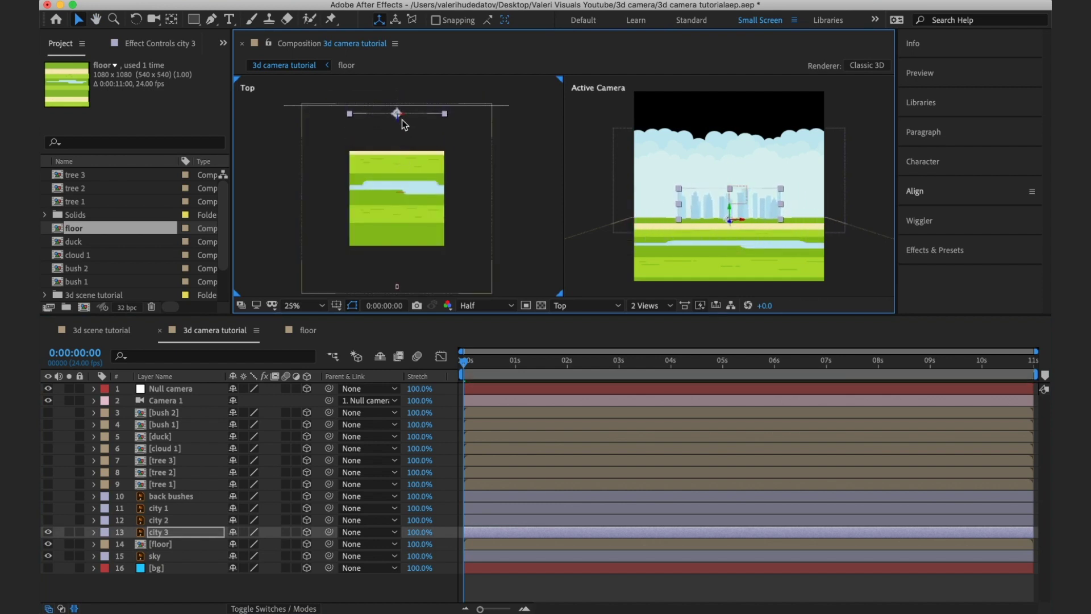
left_click(162, 535)
key("s")
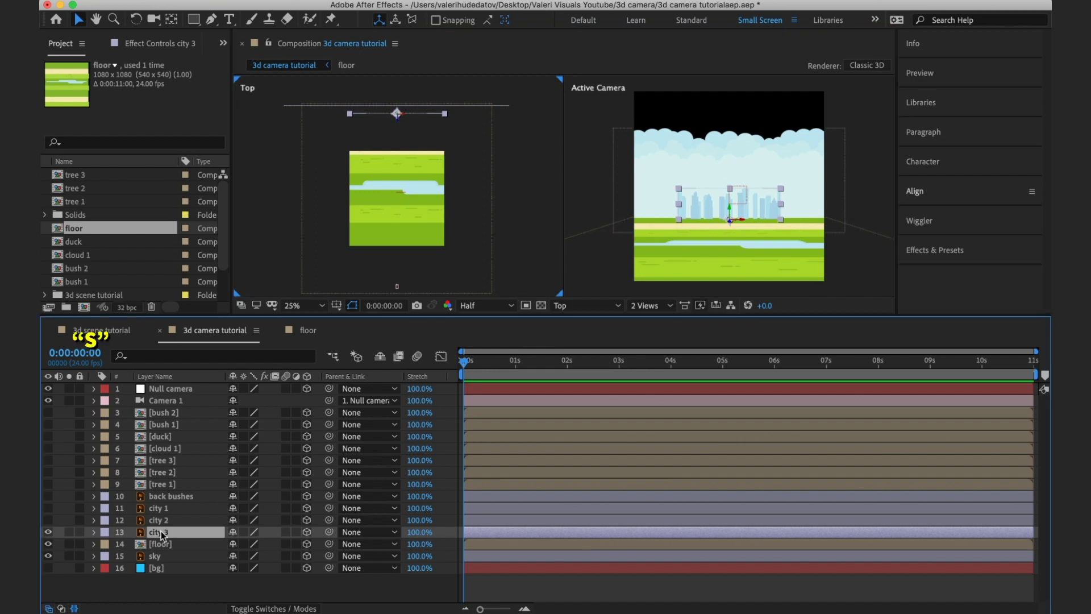
type("230")
key("Return")
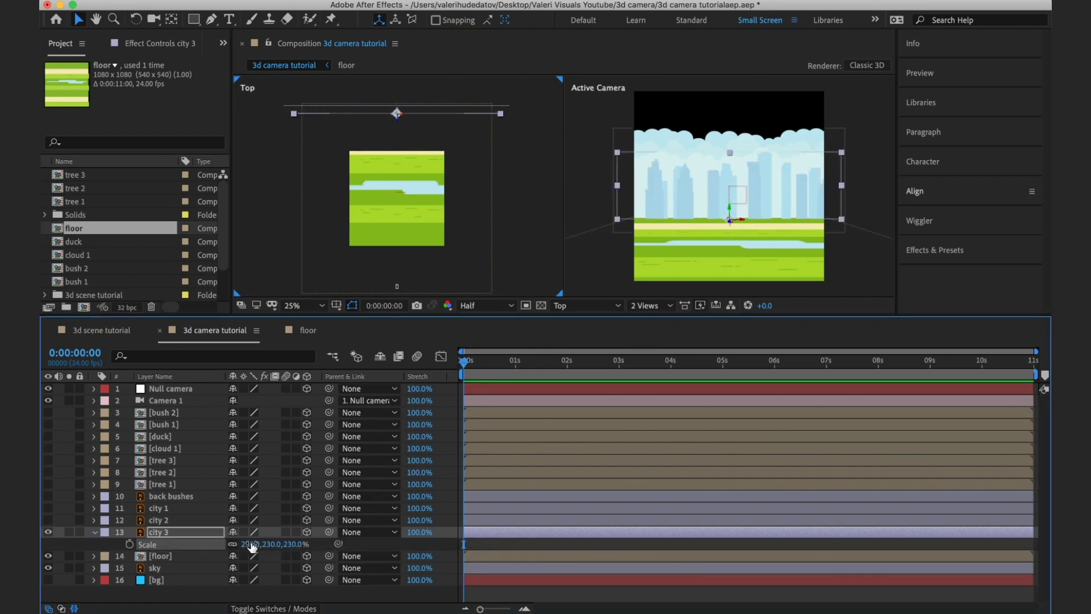
Show city 2, push it back in depth, and scale it to 230%.
left_click(47, 520)
left_click(162, 520)
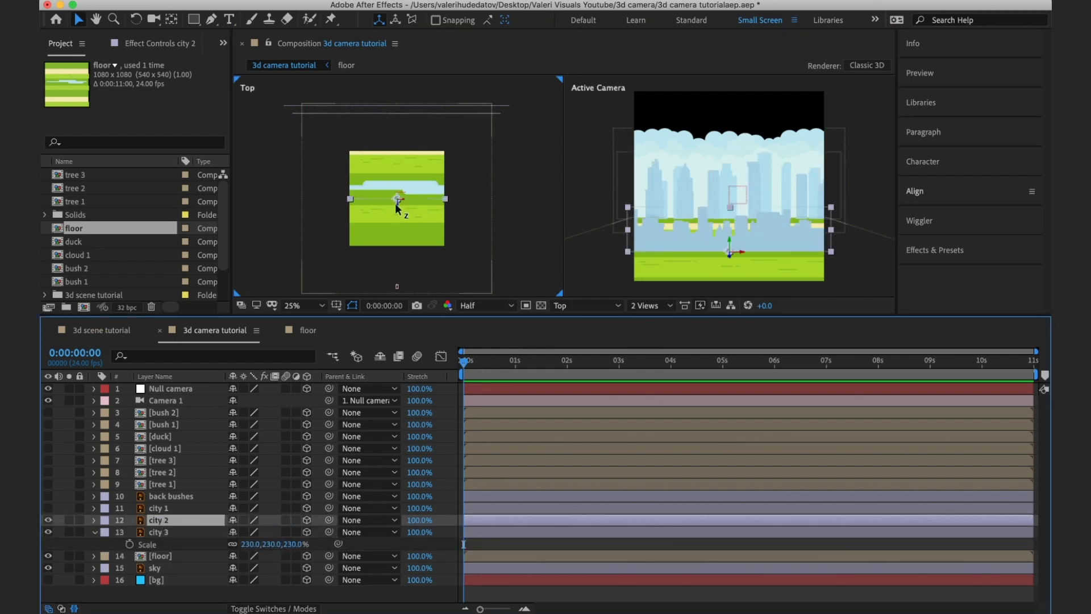
left_click_drag(396, 206, 406, 129)
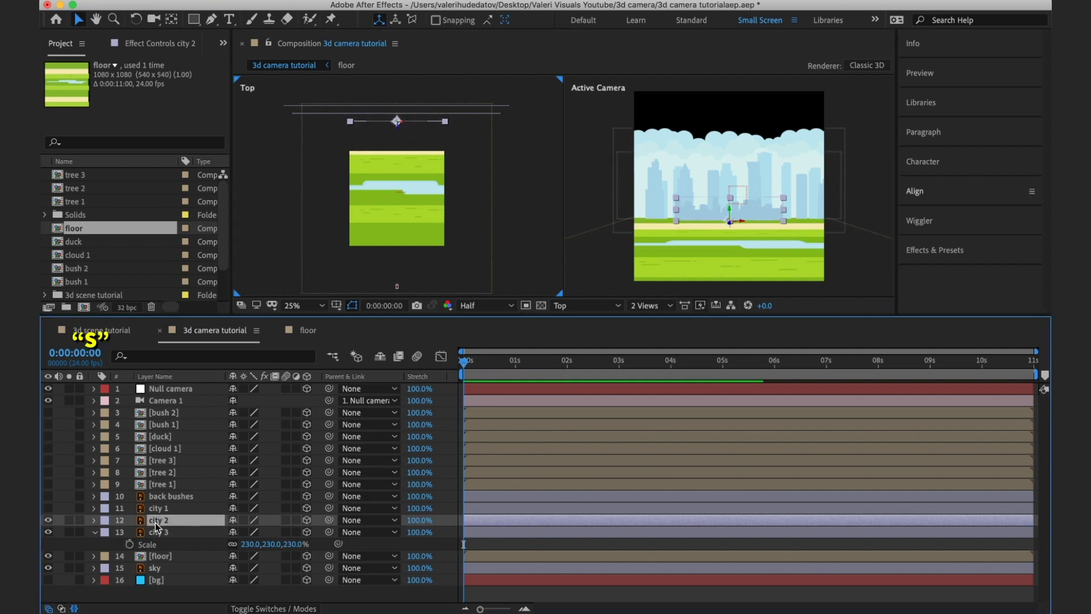
key("s")
left_click(274, 532)
type("230")
key("Return")
Show city 1, push it back, scale it to 230%, save, and collapse the city layers.
left_click(48, 508)
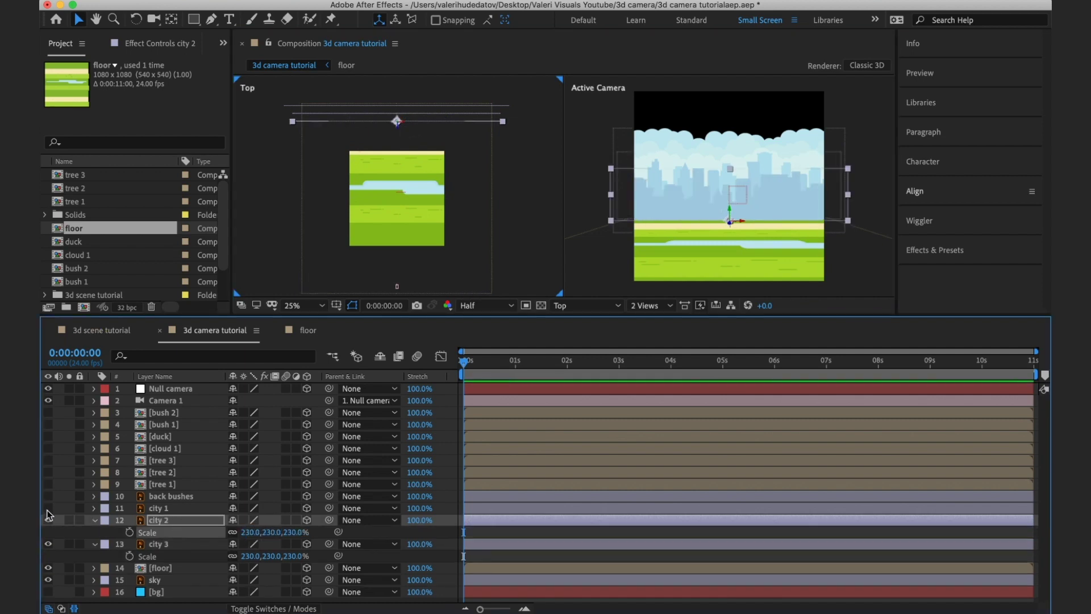
left_click(158, 508)
left_click_drag(399, 206, 397, 129)
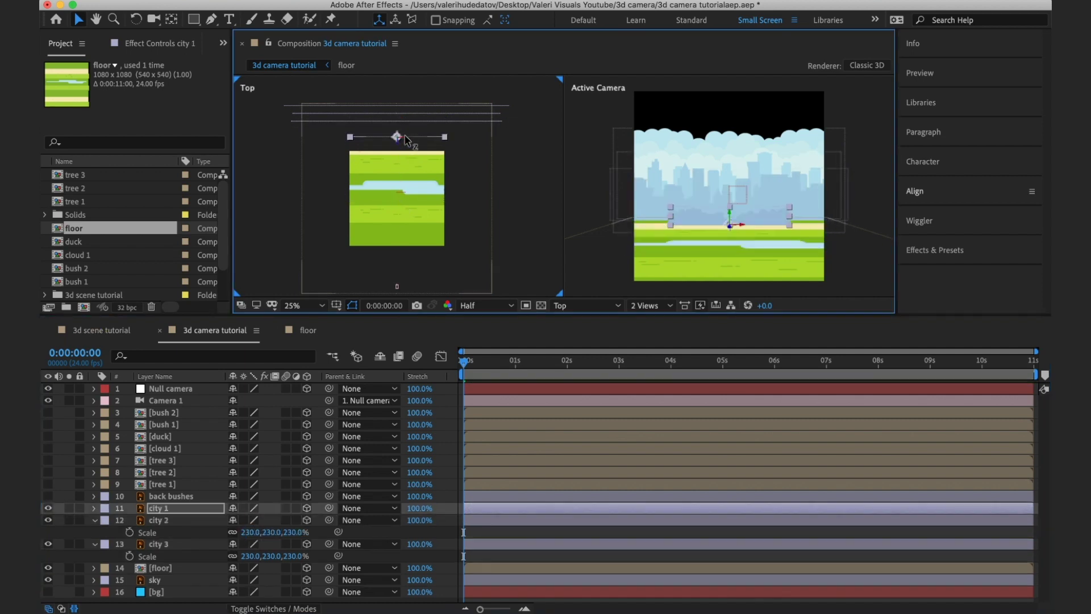
key("s")
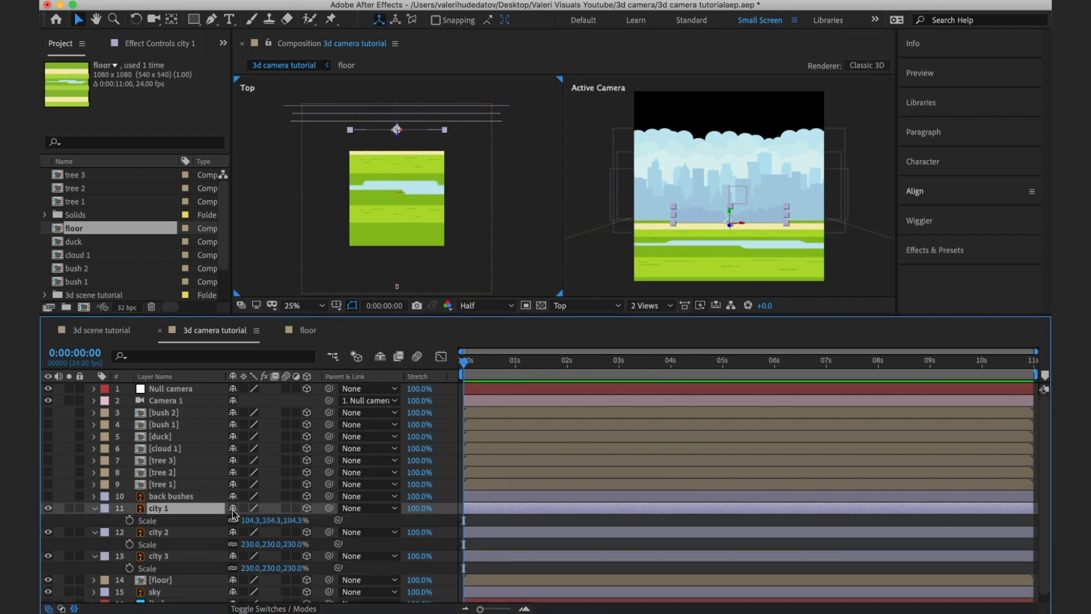
left_click(274, 520)
type("230")
key("Return")
key("super+s")
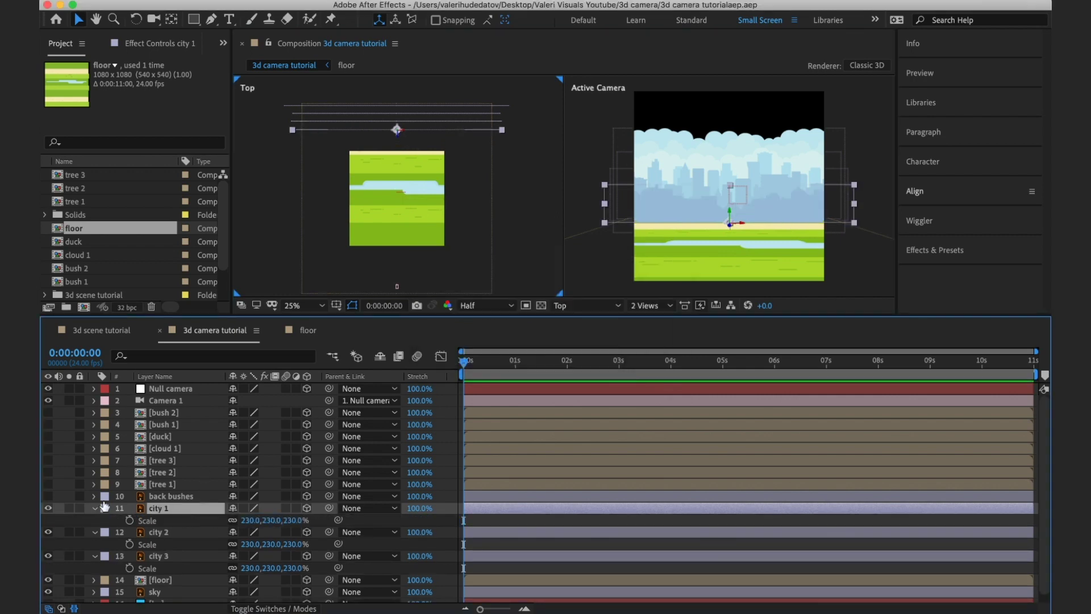
left_click(95, 508)
left_click(95, 520)
left_click(95, 532)
Turn on the back bushes layer and push it back in depth behind the grass in the Top view.
left_click(159, 496)
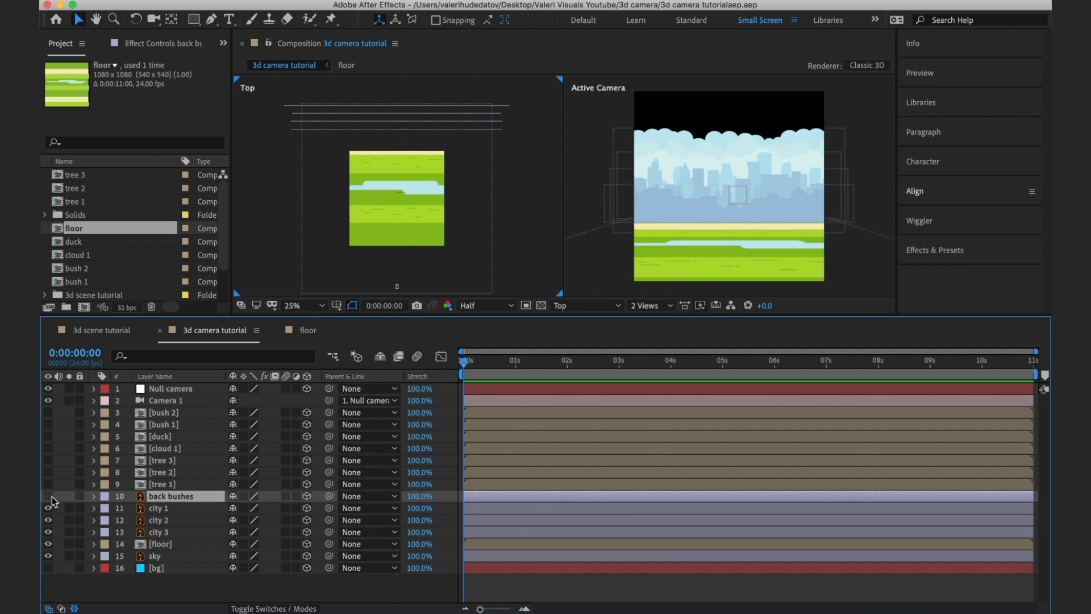
left_click(48, 496)
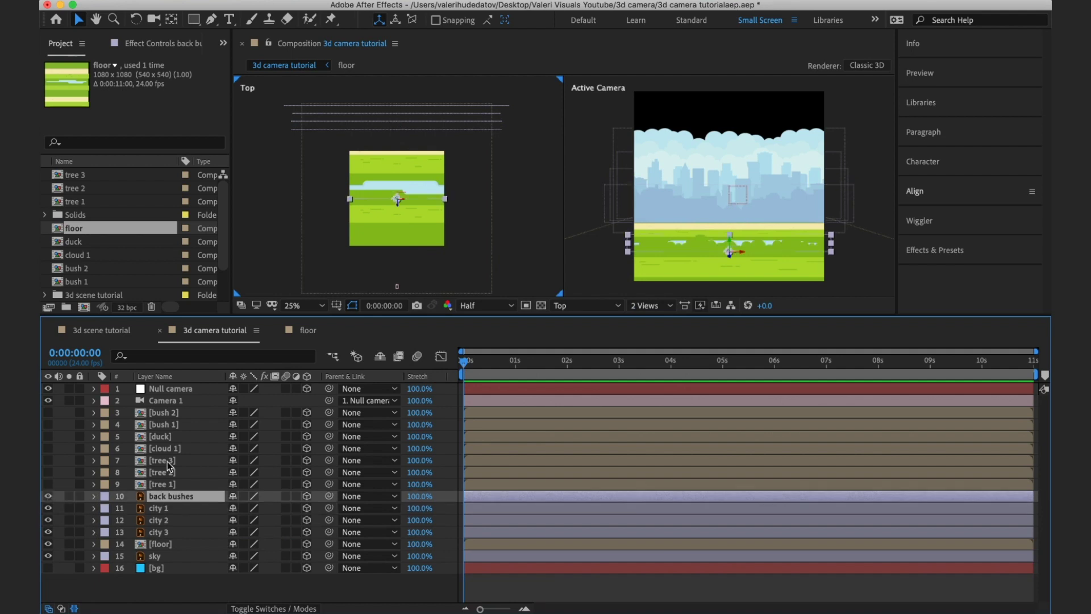
left_click_drag(401, 209, 404, 143)
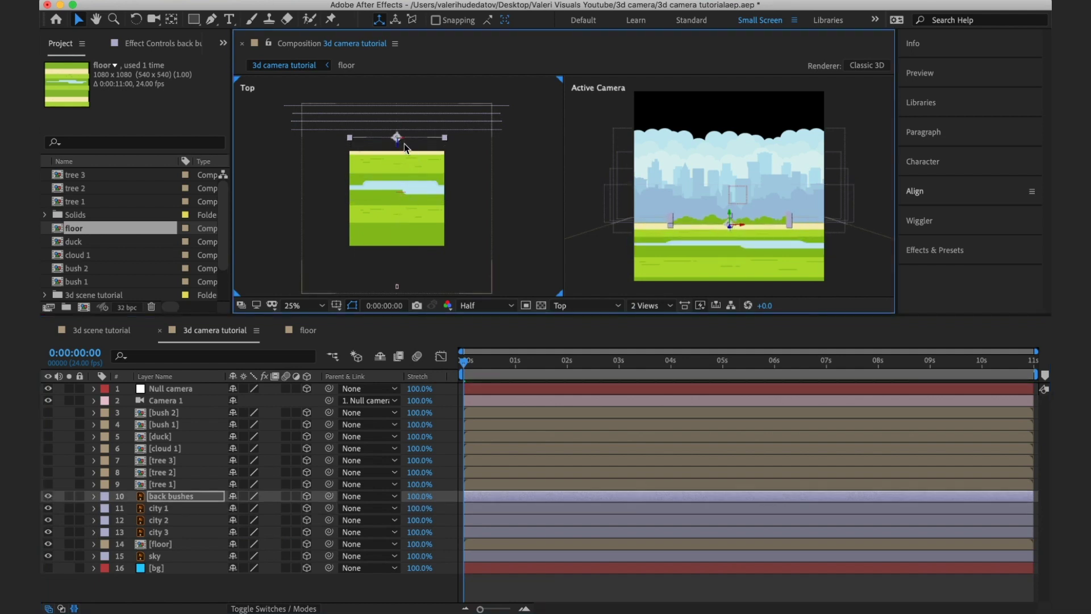
Scale the back bushes layer to 200% and collapse its properties.
left_click(165, 500)
key("s")
left_click(248, 508)
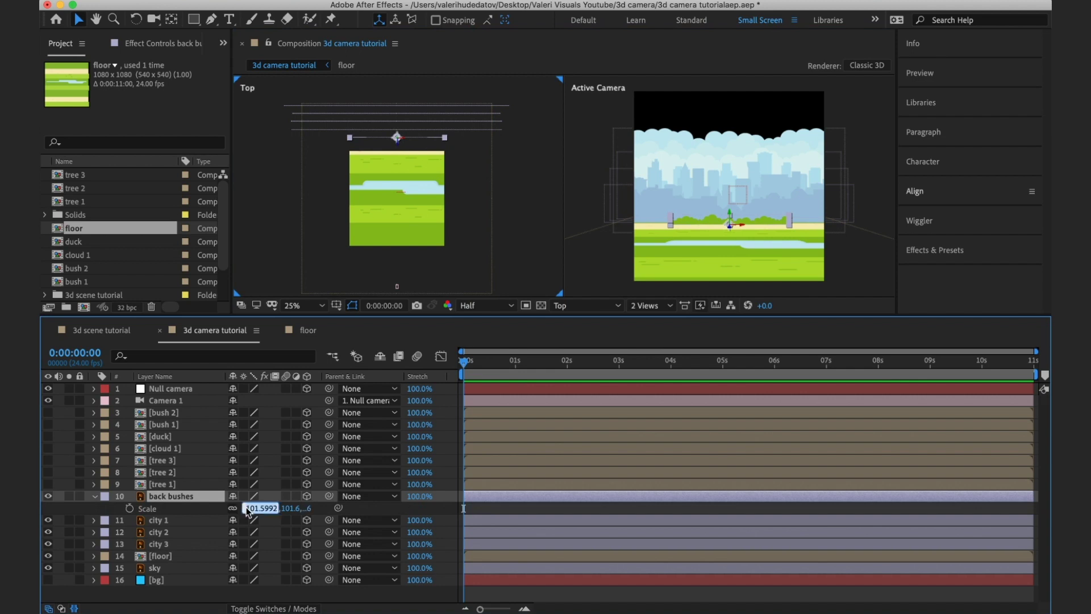
type("200")
key("Return")
left_click(94, 497)
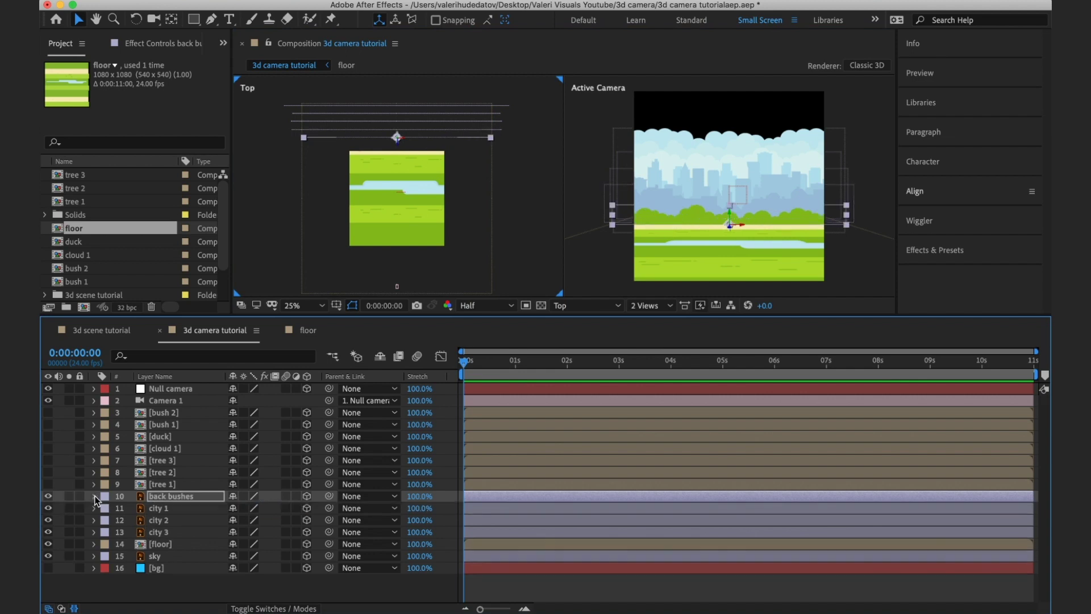
Show trees 1 and 2, pushing tree 1 back in depth and nudging tree 2 slightly.
left_click(47, 484)
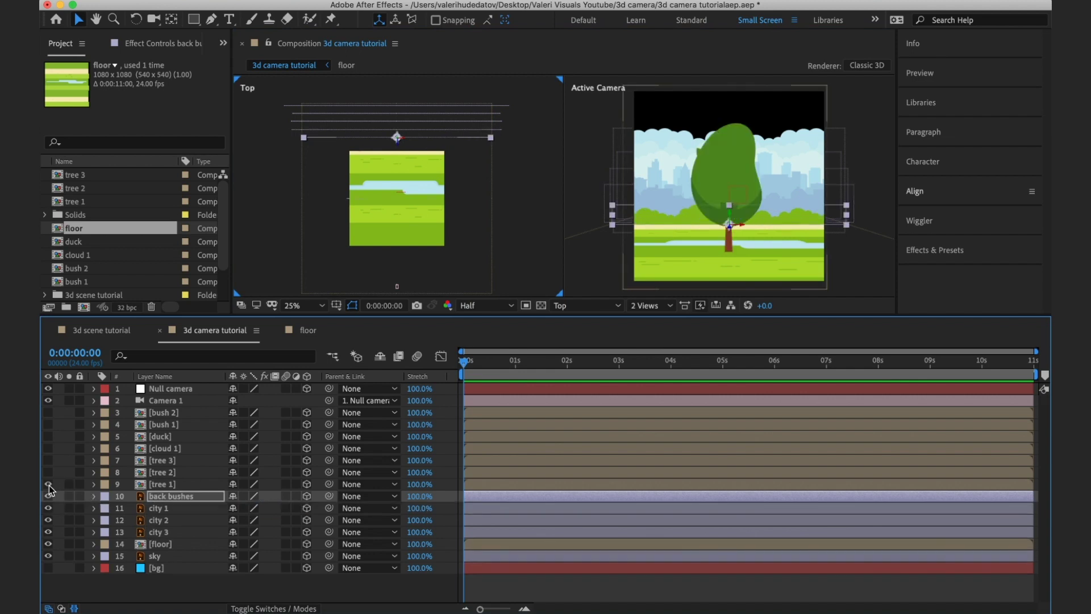
left_click(407, 216)
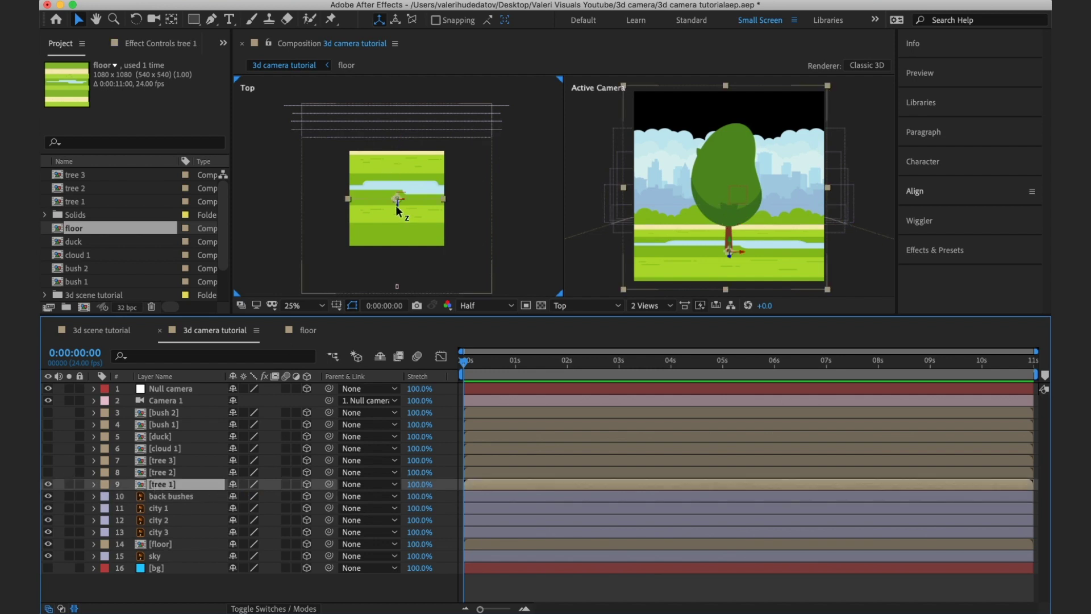
mouse_move(396, 206)
left_mouse_down()
mouse_move(403, 160)
mouse_move(432, 160)
left_mouse_up()
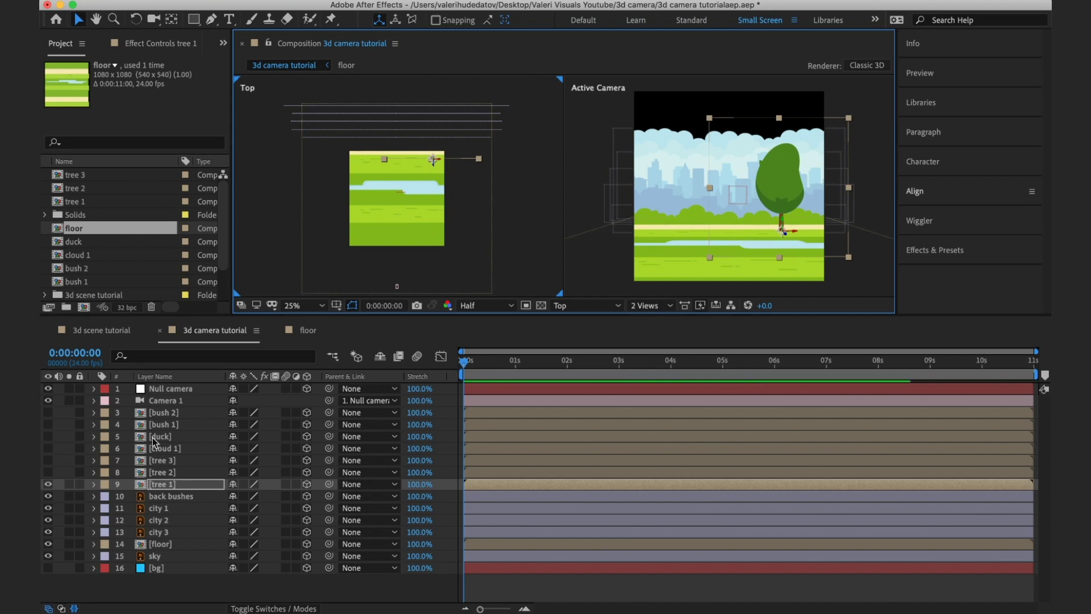
left_click(47, 472)
left_click(166, 473)
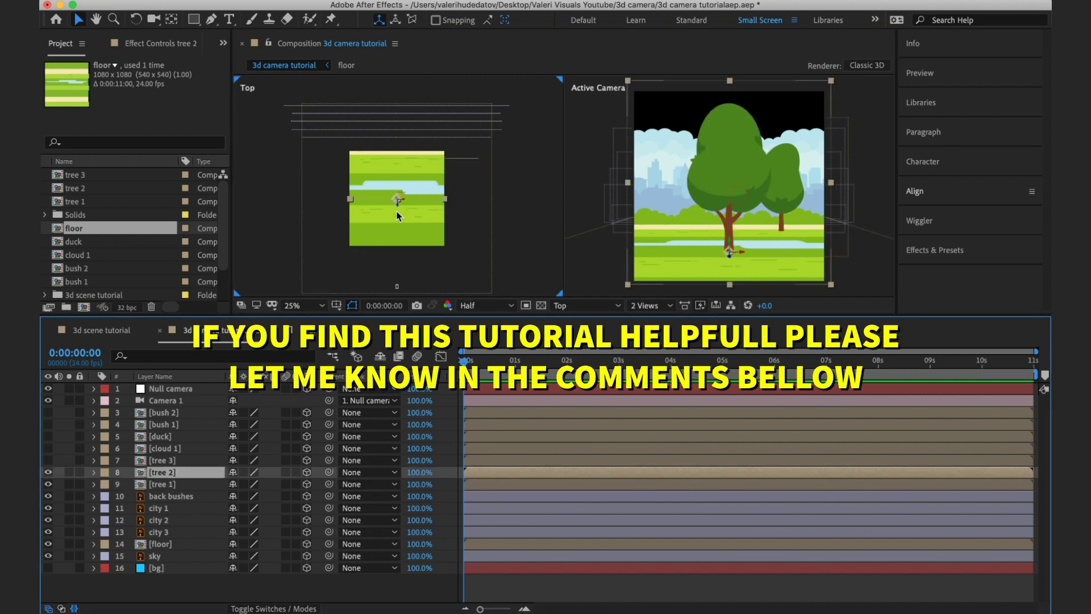
left_click_drag(396, 212, 376, 203)
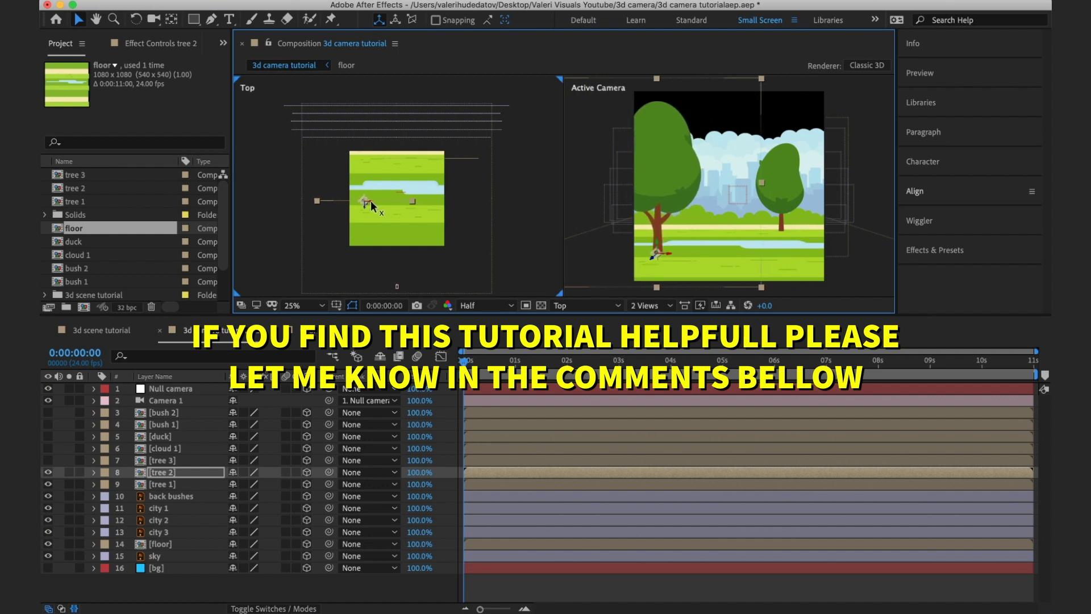
Show tree 3 on the right side and push the Null camera rig forward into the scene.
left_click(147, 460)
left_click(48, 460)
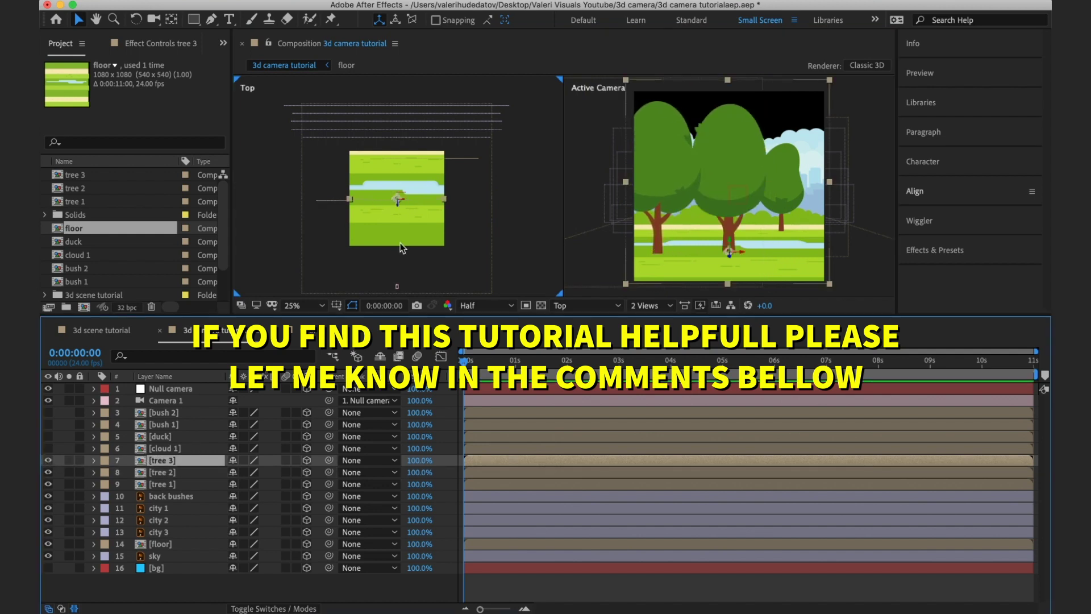
mouse_move(404, 198)
left_mouse_down()
mouse_move(432, 199)
mouse_move(425, 240)
left_mouse_up()
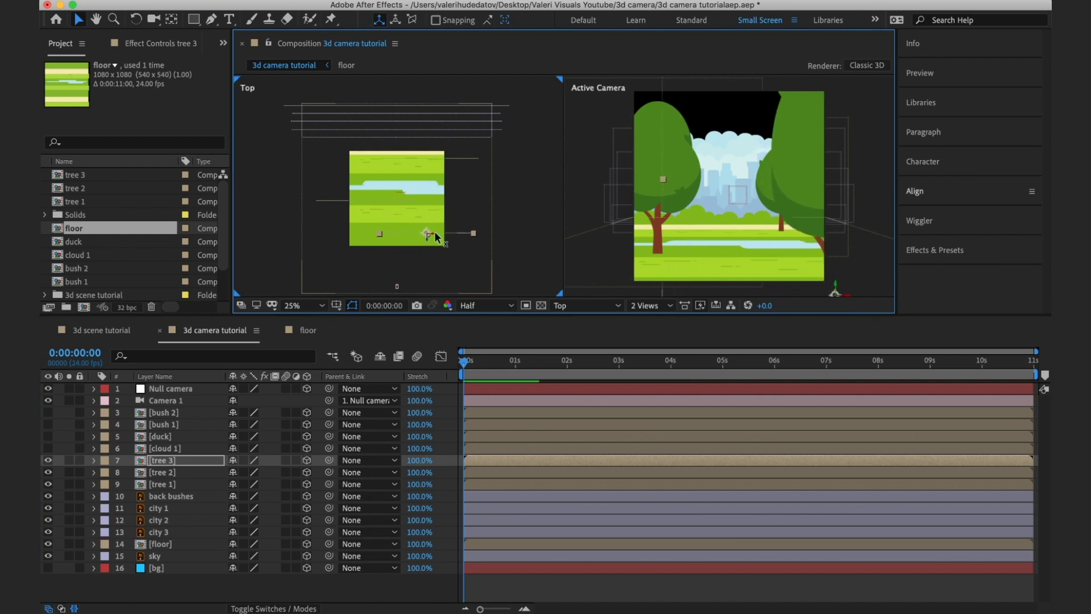
left_click(171, 388)
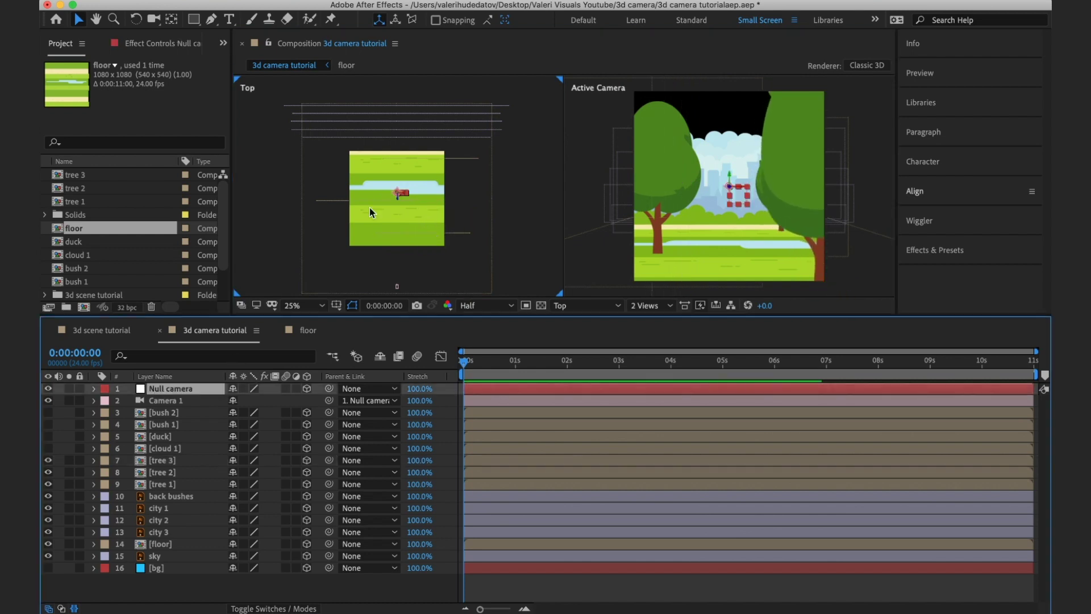
mouse_move(397, 198)
left_mouse_down()
mouse_move(396, 253)
mouse_move(394, 226)
left_mouse_up()
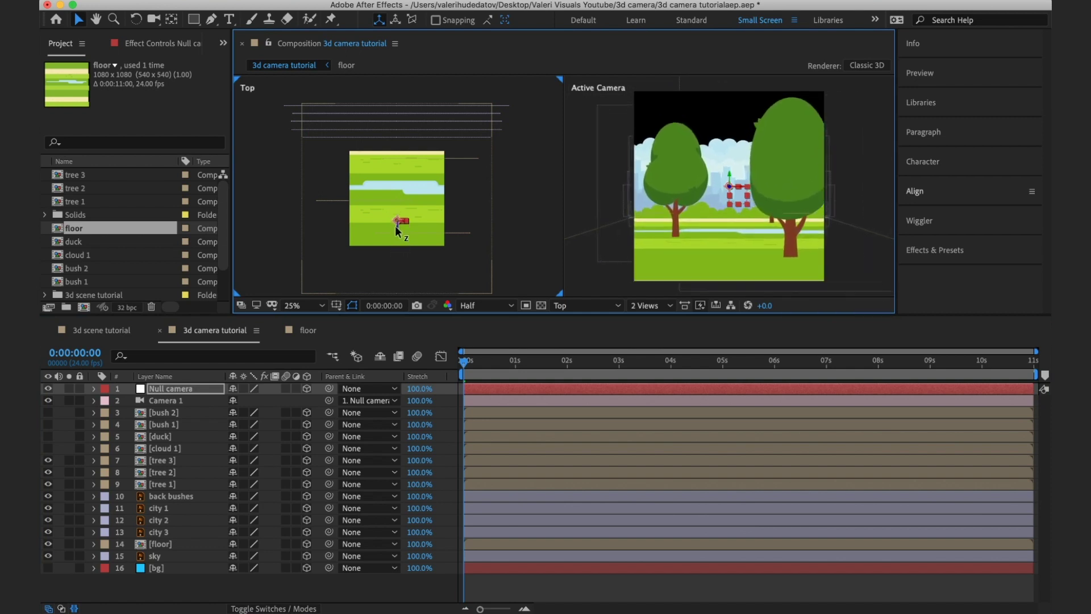
Shift tree 3 slightly back and further right, and make cloud 1 visible.
left_click(159, 461)
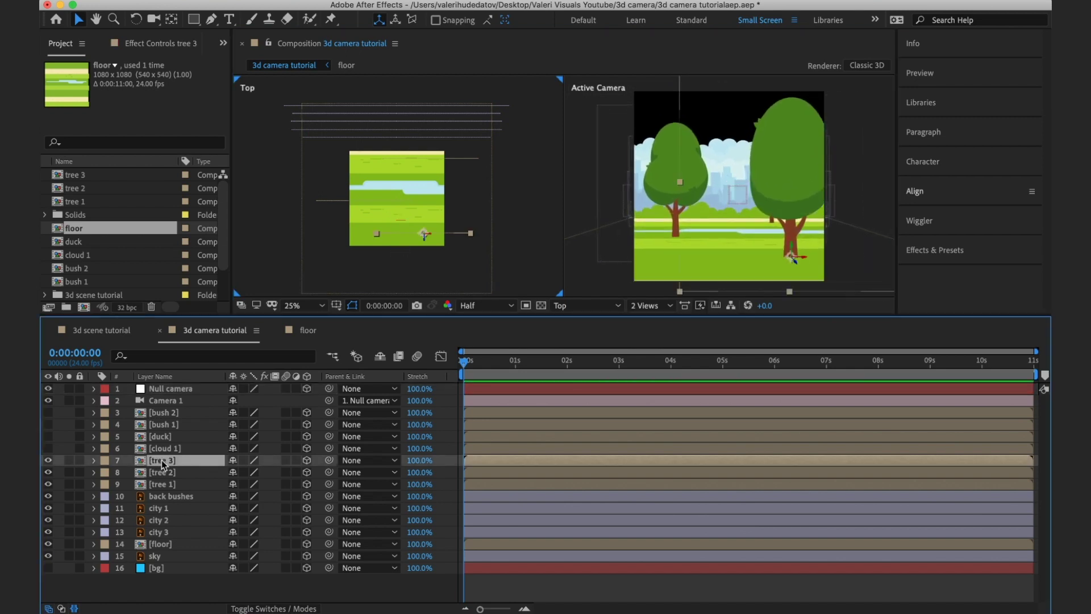
left_click_drag(426, 239, 424, 240)
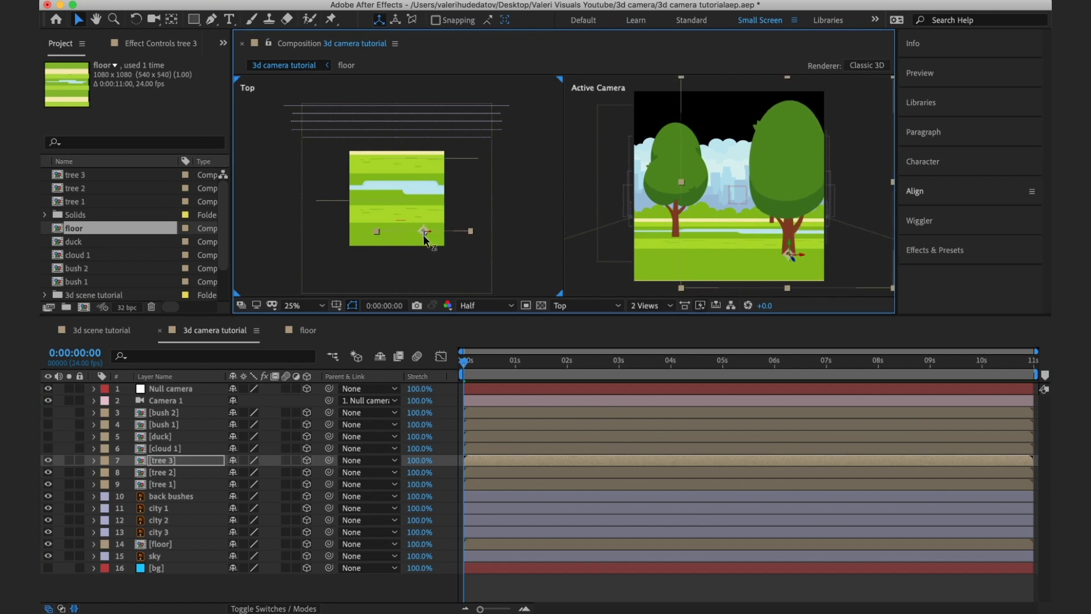
left_click_drag(437, 238, 443, 237)
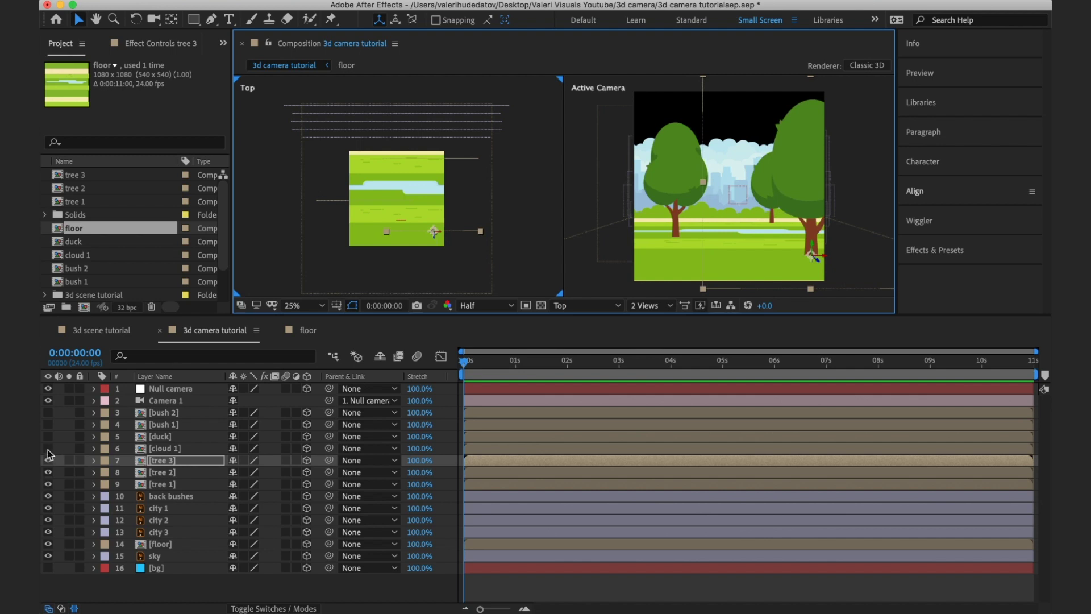
left_click_drag(48, 460, 48, 447)
Lift cloud 1 high into the sky and push it back toward the horizon.
left_click(400, 206)
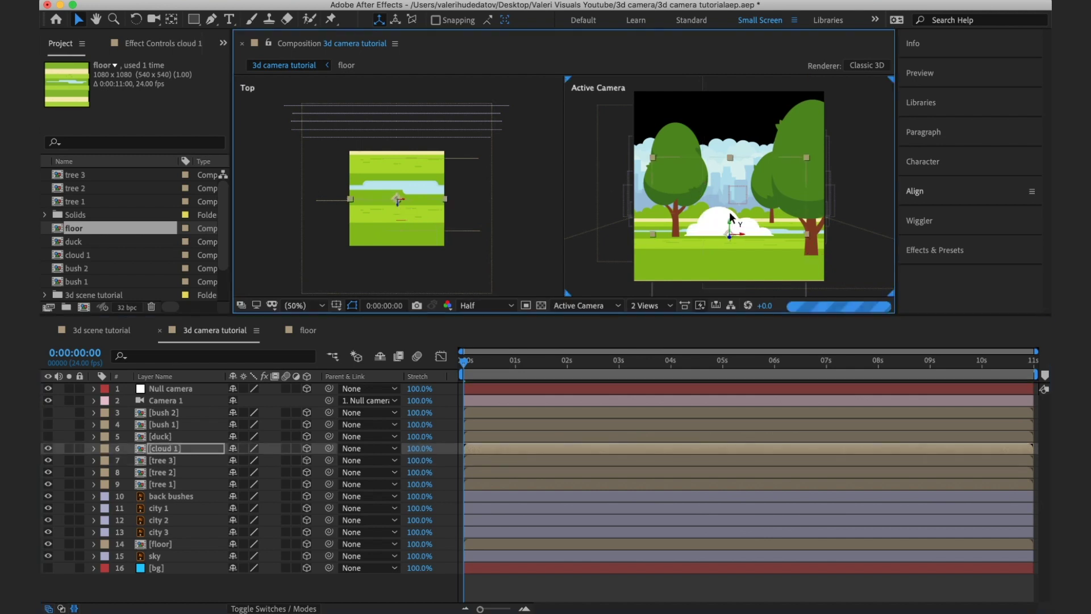
left_click_drag(729, 219, 730, 110)
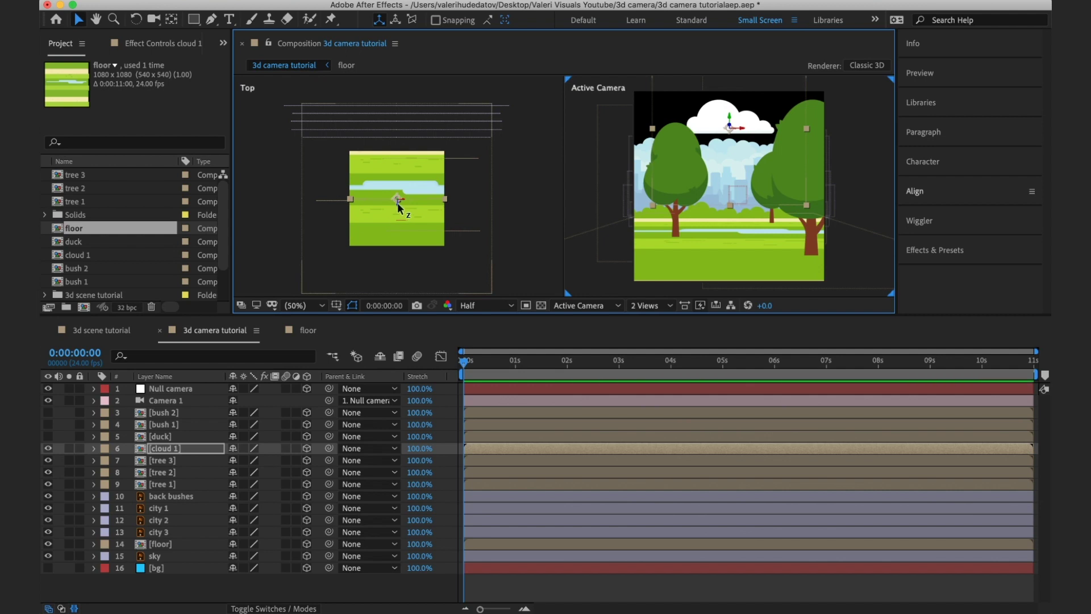
mouse_move(397, 202)
left_mouse_down()
mouse_move(410, 117)
mouse_move(450, 107)
left_mouse_up()
left_click_drag(780, 153, 775, 118)
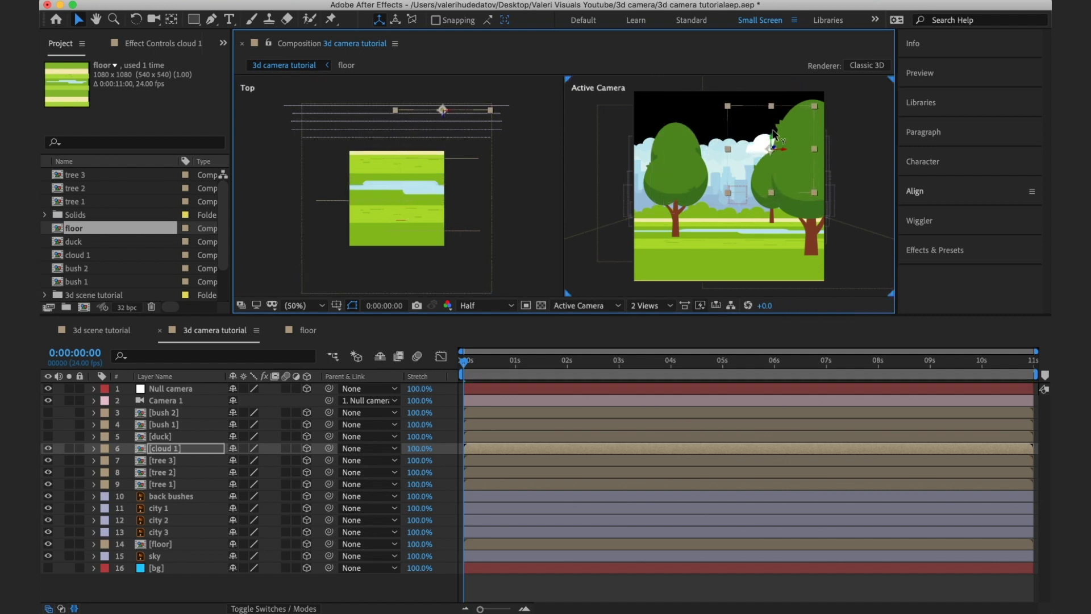
Duplicate cloud 1 and move the copy to the left with adjusted depth.
key("ctrl+d")
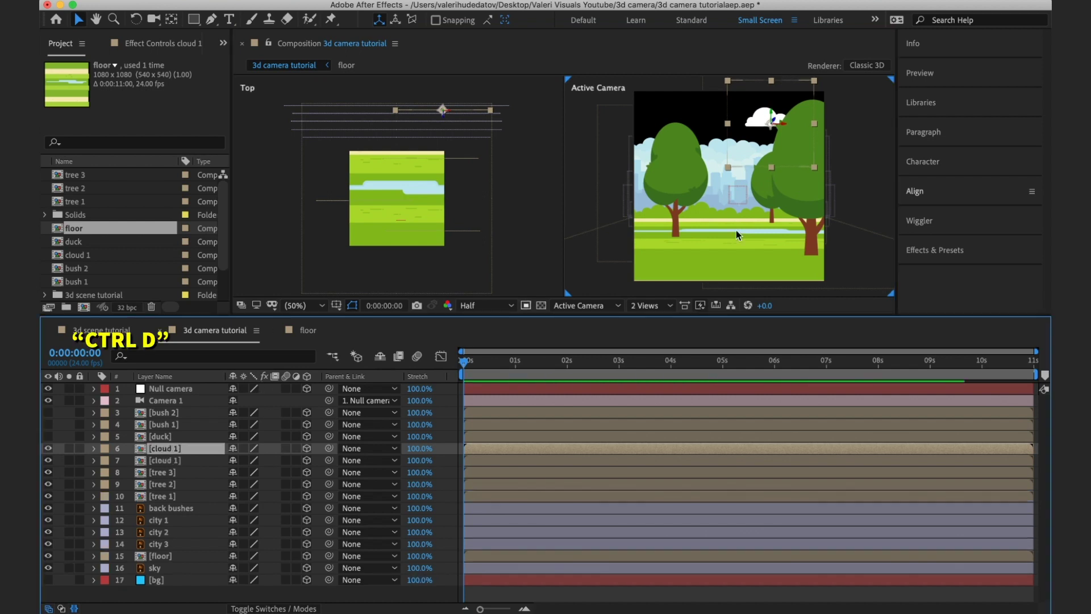
left_click_drag(784, 126, 704, 126)
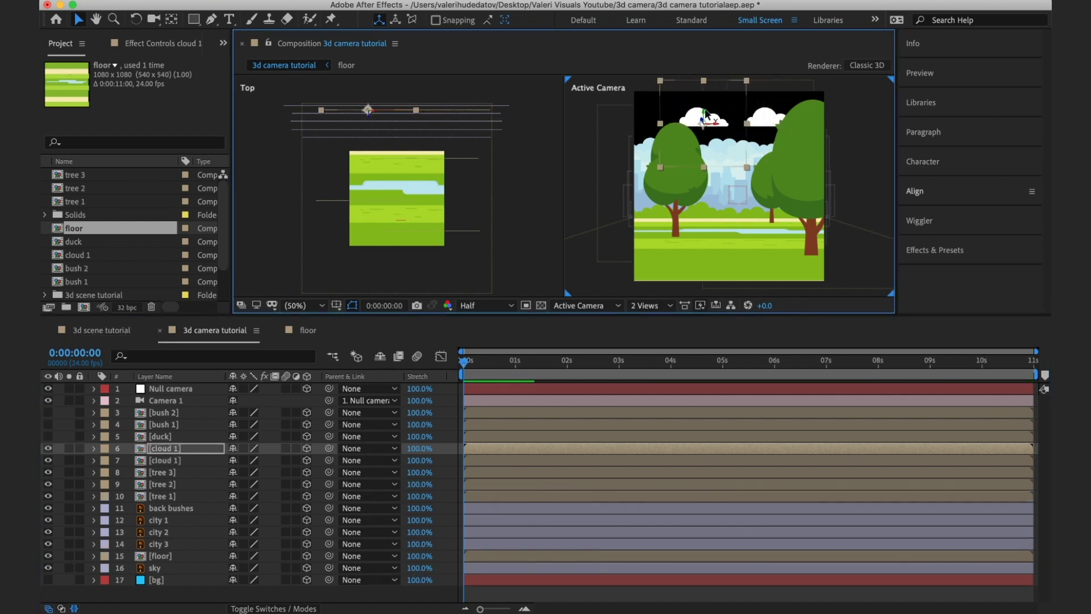
left_click_drag(367, 119, 367, 153)
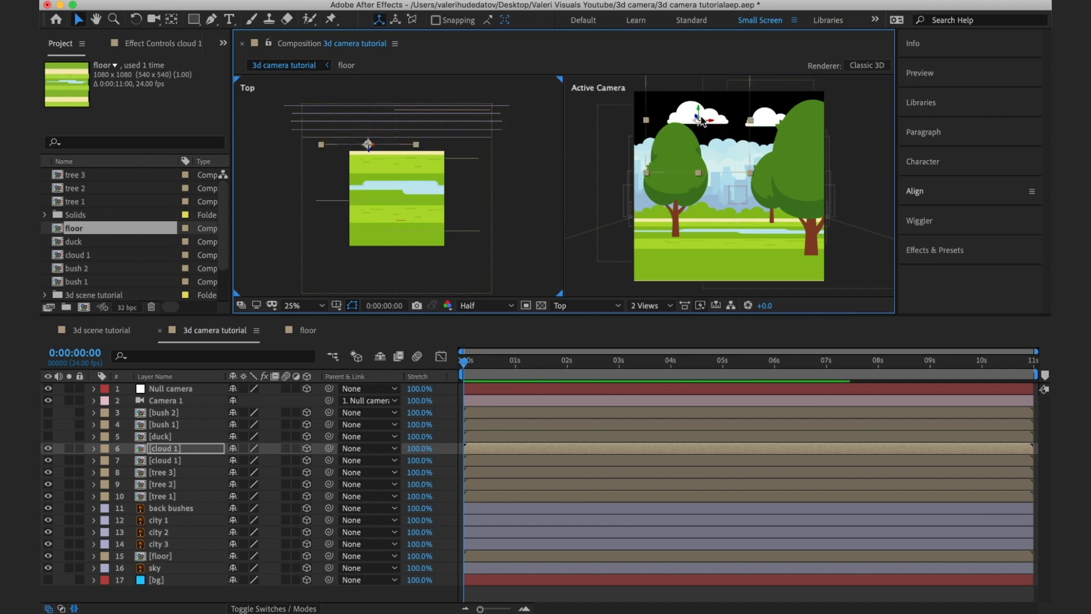
Make a third cloud copy and place it right, forward, and near the sky's top.
left_click(166, 448)
key("ctrl+d")
left_click_drag(367, 149, 368, 193)
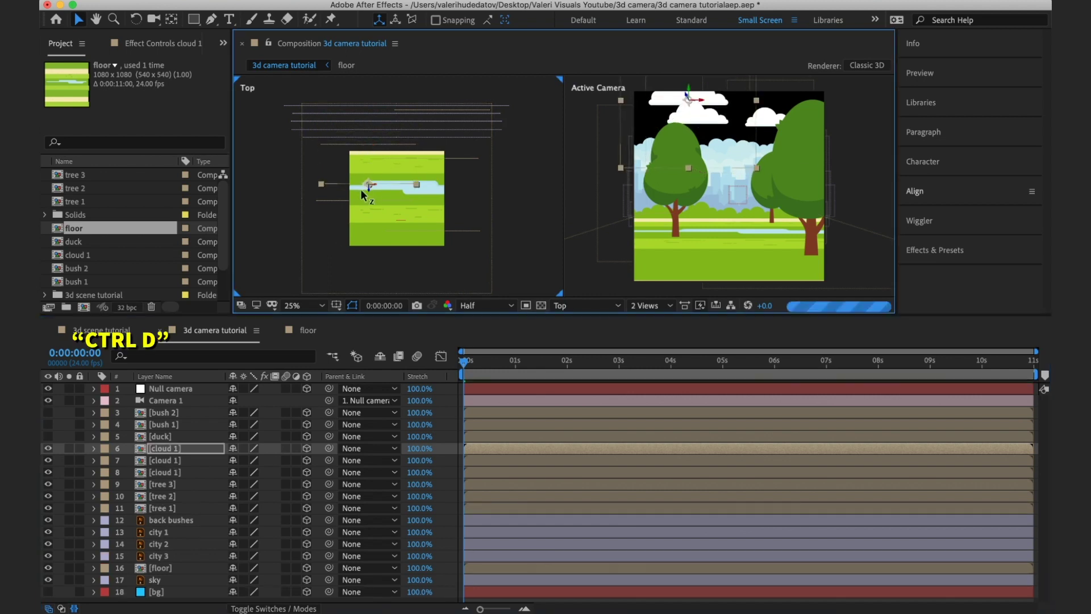
left_click_drag(685, 94, 674, 148)
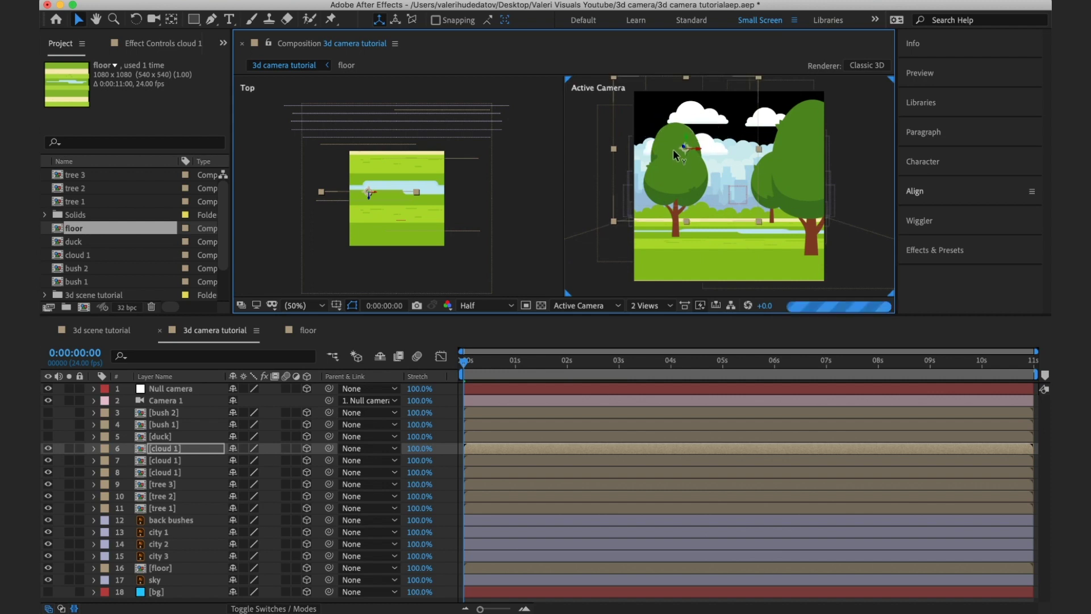
mouse_move(384, 192)
left_mouse_down()
mouse_move(436, 194)
mouse_move(431, 215)
left_mouse_up()
left_click_drag(798, 134, 798, 81)
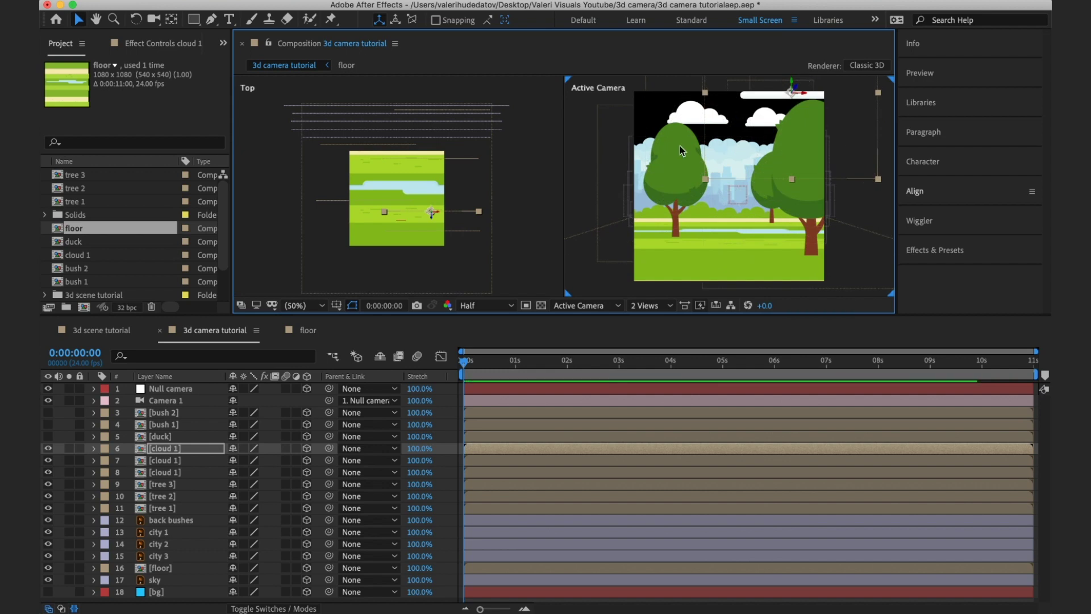
Save the project, then show the duck and move it back into the pond.
left_click(178, 449)
key("super+s")
left_click(48, 437)
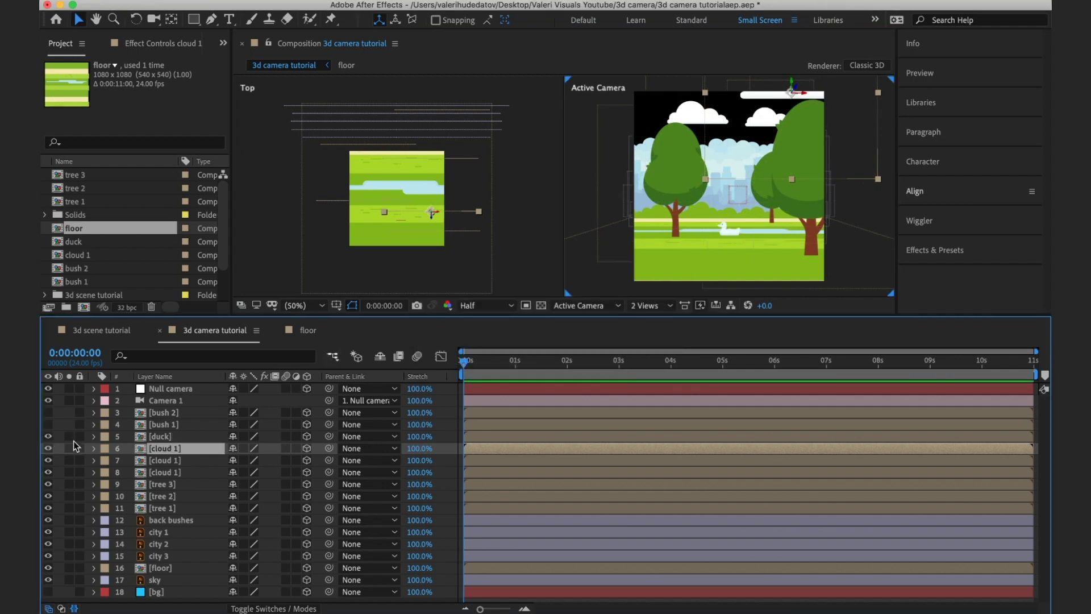
left_click(162, 436)
left_click_drag(397, 202, 399, 188)
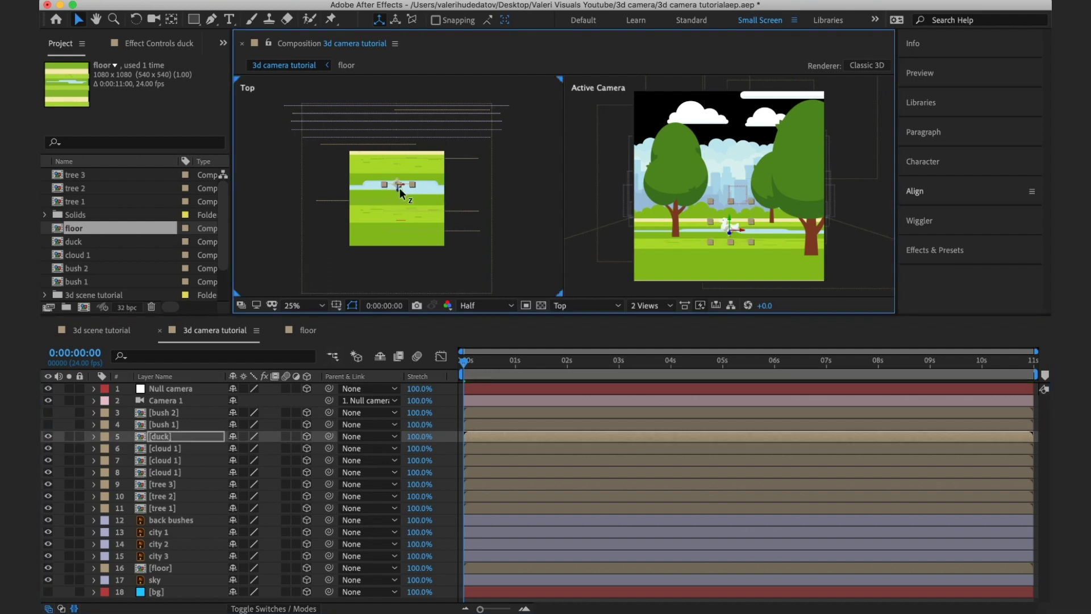
Show bush 1, bring it into the foreground, and scale it to 80%.
left_click(48, 424)
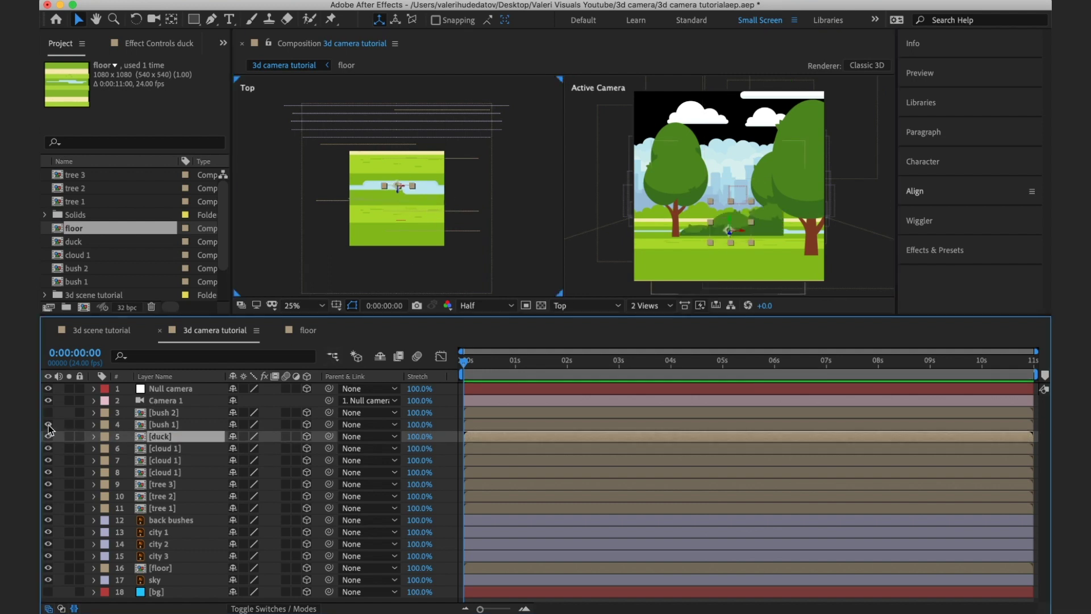
left_click(156, 425)
mouse_move(396, 209)
left_mouse_down()
mouse_move(394, 274)
mouse_move(410, 272)
left_mouse_up()
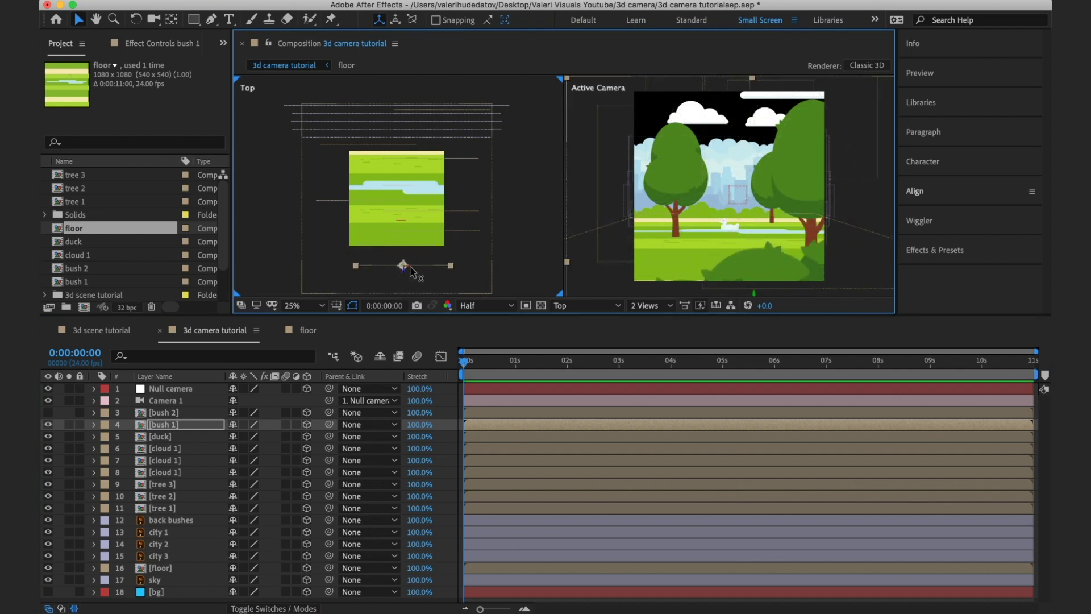
key("s")
left_click(251, 436)
type("80")
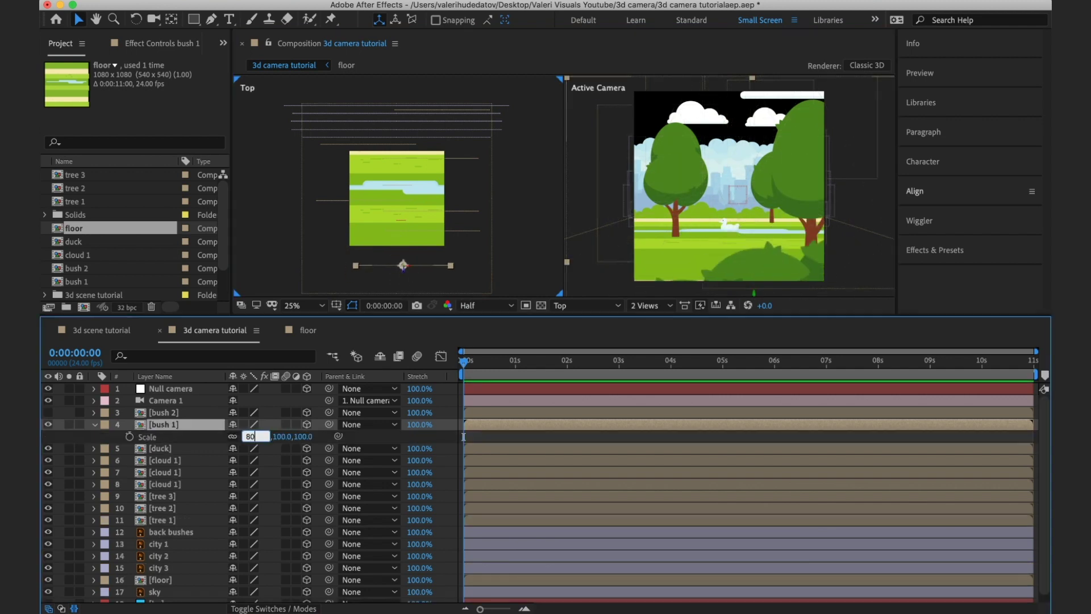
key("Return")
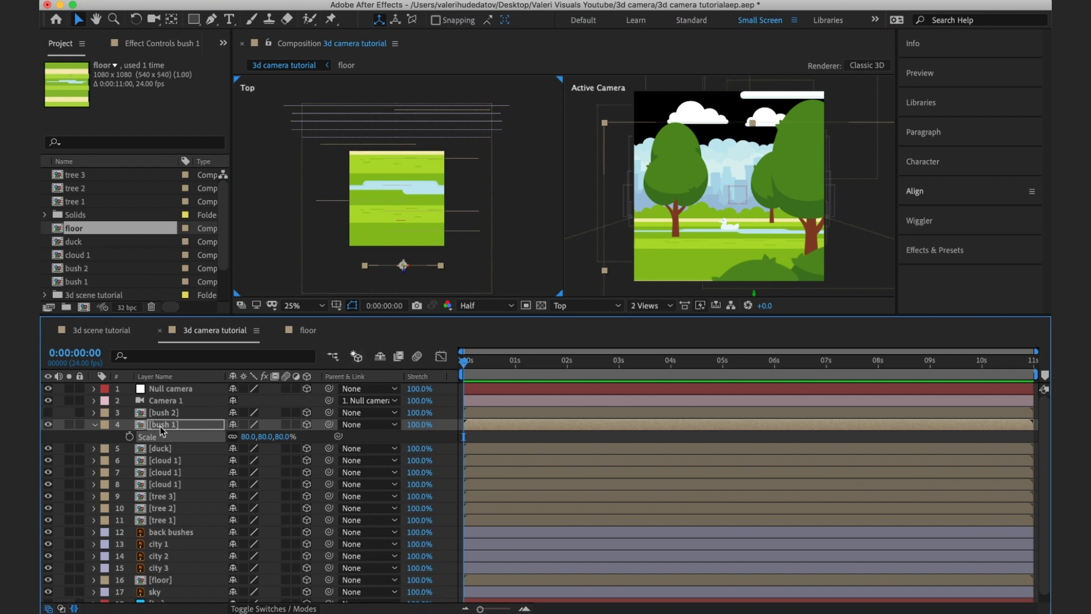
left_click_drag(415, 274, 407, 274)
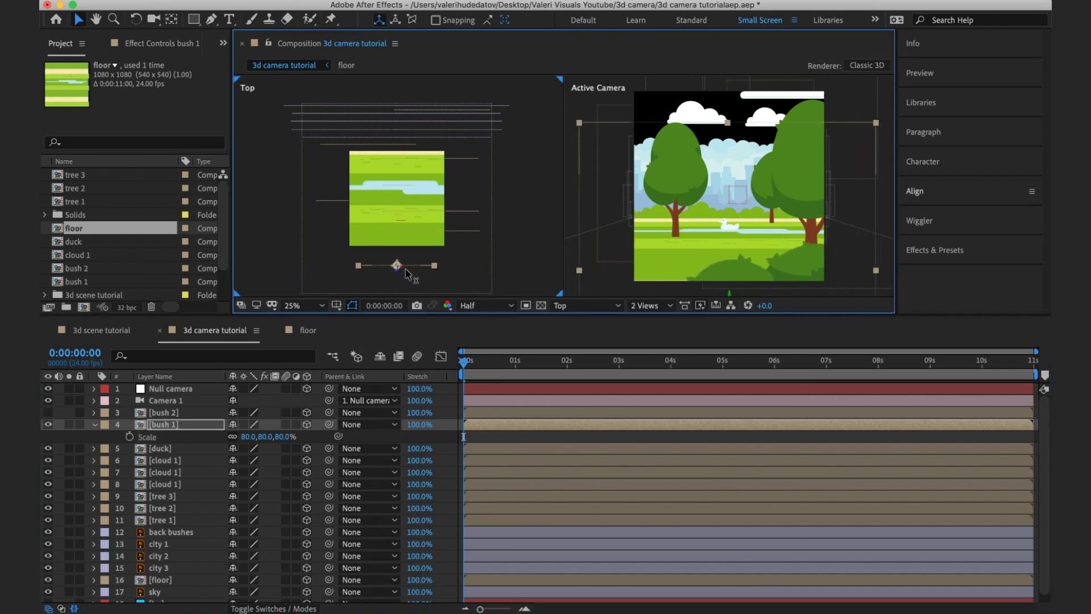
Show bush 2 at 80% scale, moved forward and left into the foreground.
left_click(164, 412)
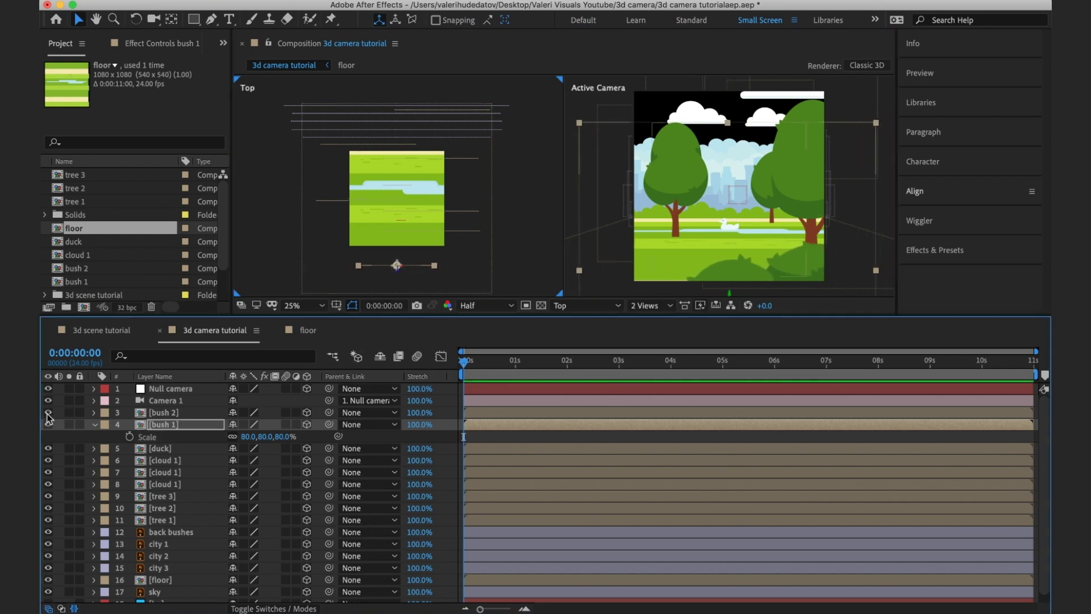
key("s")
left_click(249, 424)
type("80")
key("Return")
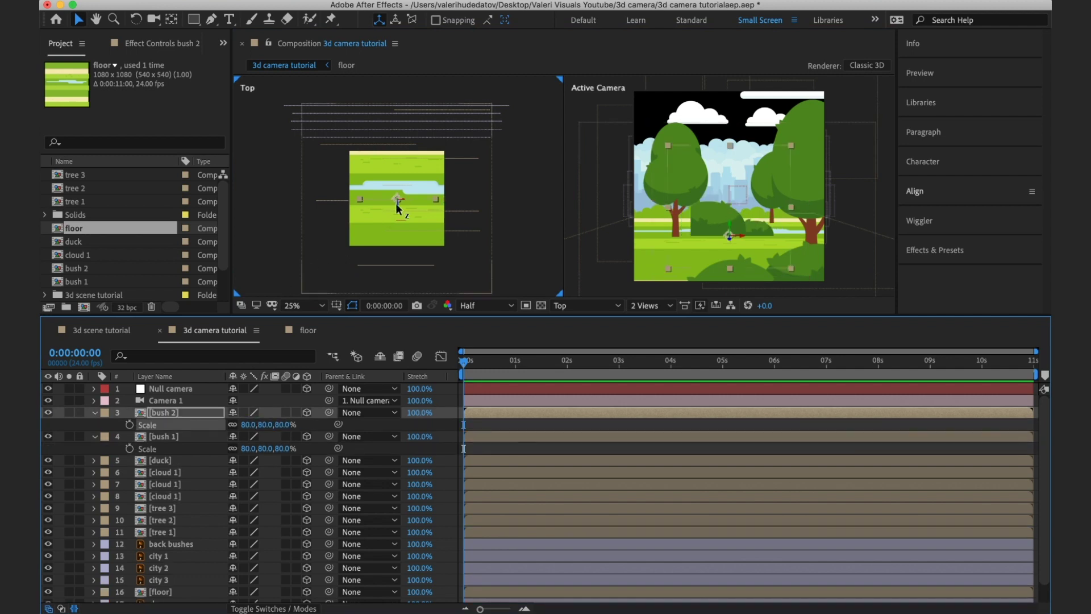
mouse_move(396, 203)
left_mouse_down()
mouse_move(392, 234)
mouse_move(363, 227)
left_mouse_up()
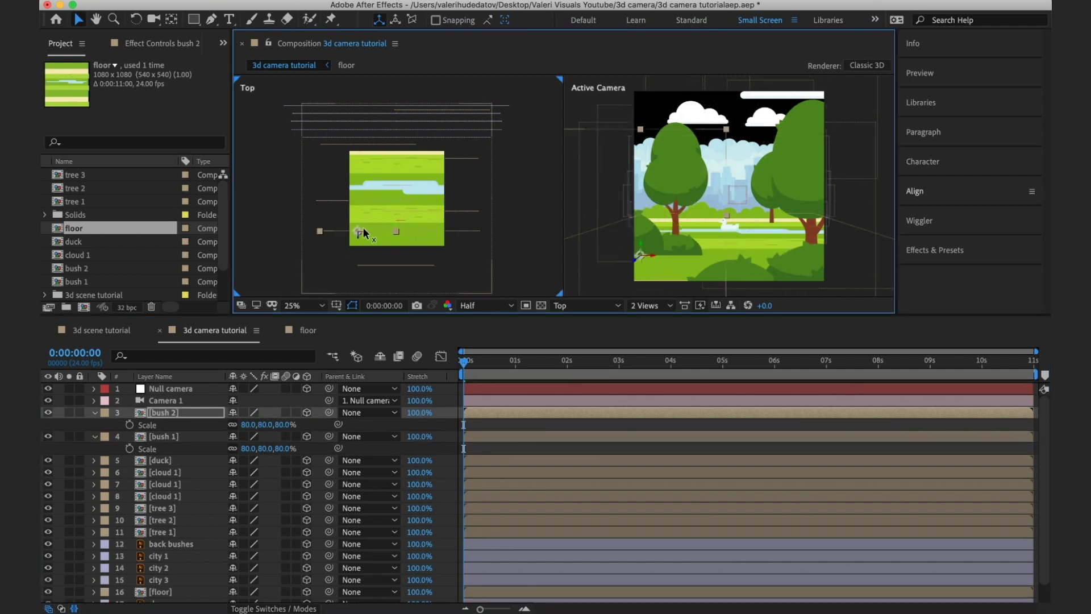
Nudge bush 1 slightly right and save the project.
left_click(155, 437)
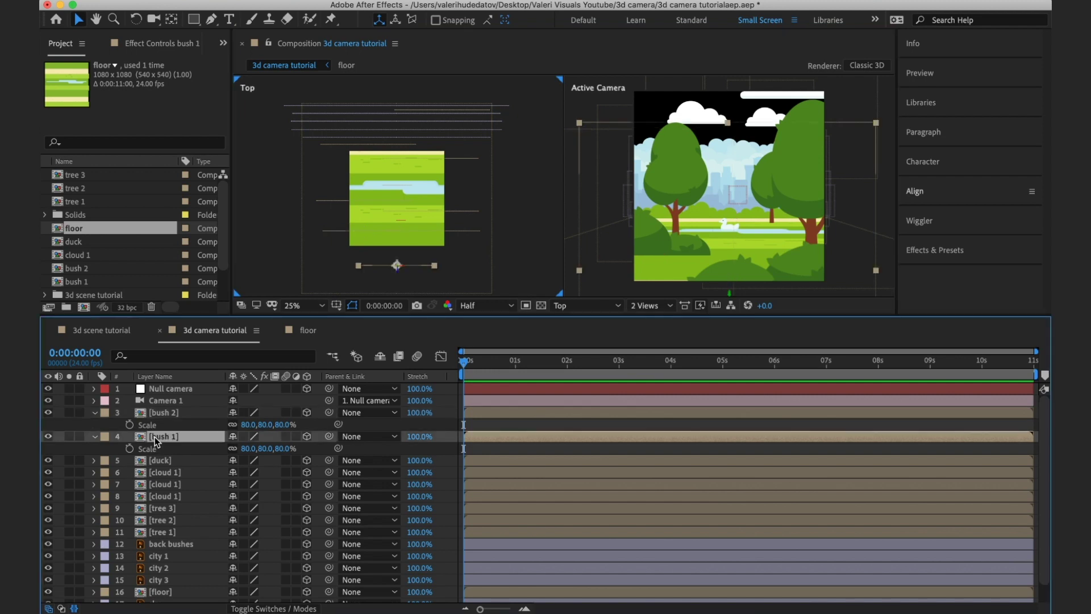
left_click_drag(402, 266, 408, 269)
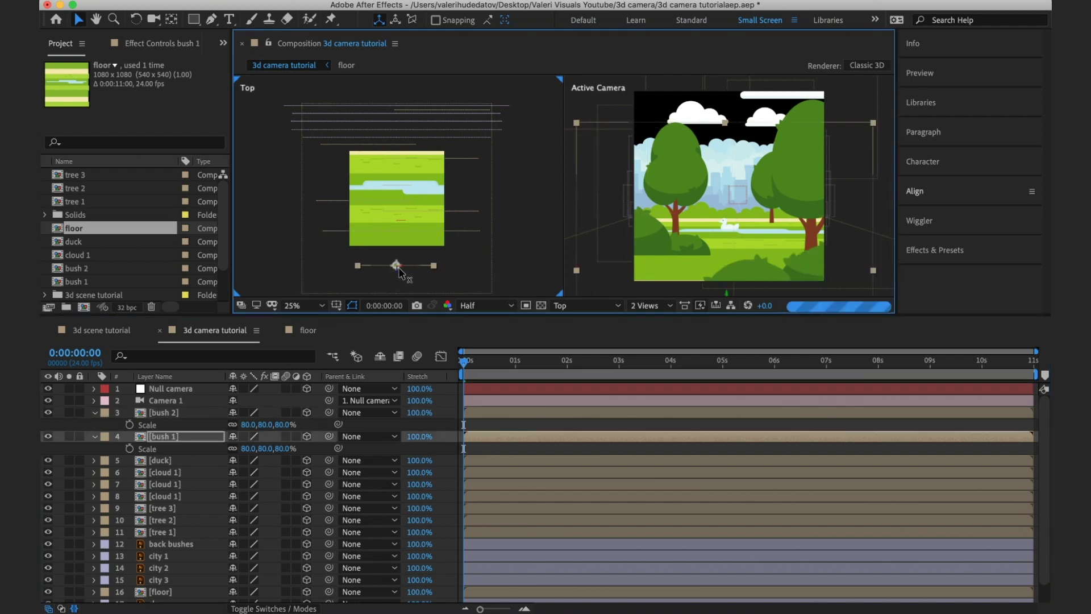
key("super+s")
Collapse the bushes' scale properties and make the bg layer visible again.
left_click(95, 412)
left_click(95, 425)
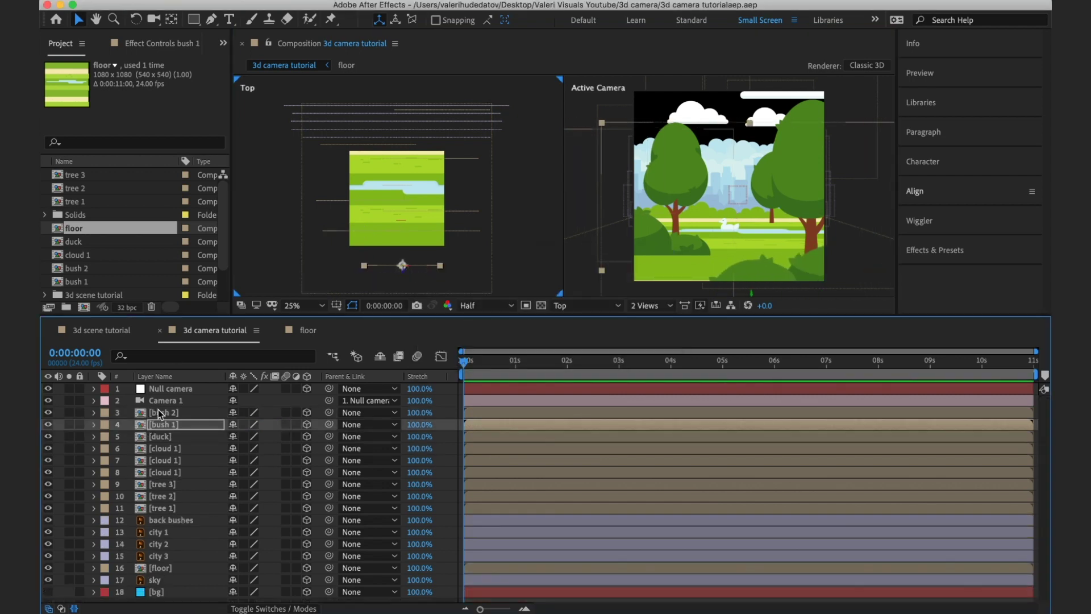
left_click(159, 411)
left_click(48, 592)
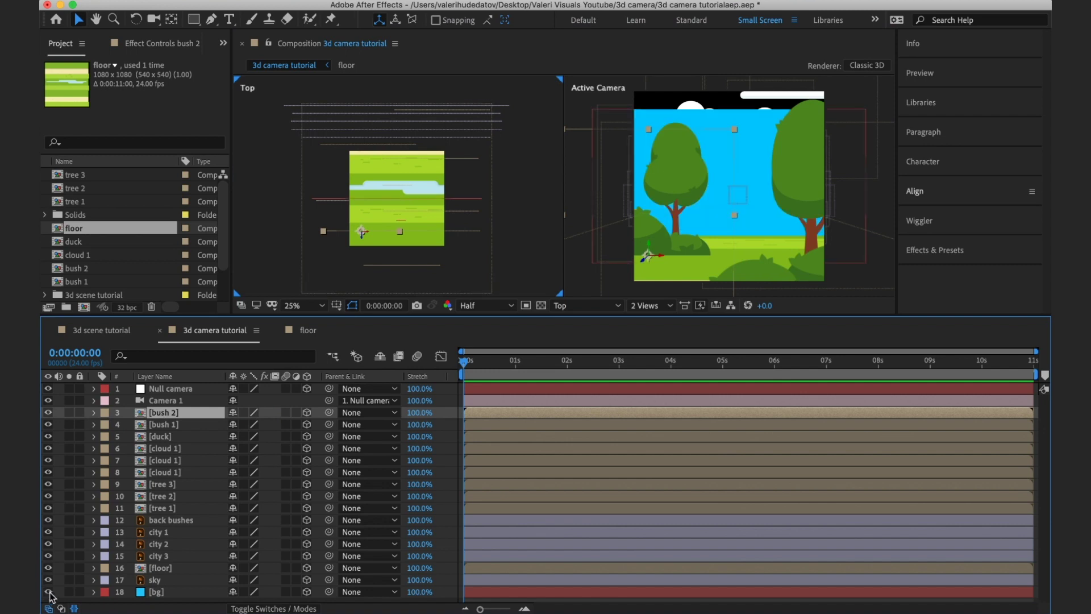
left_click(153, 592)
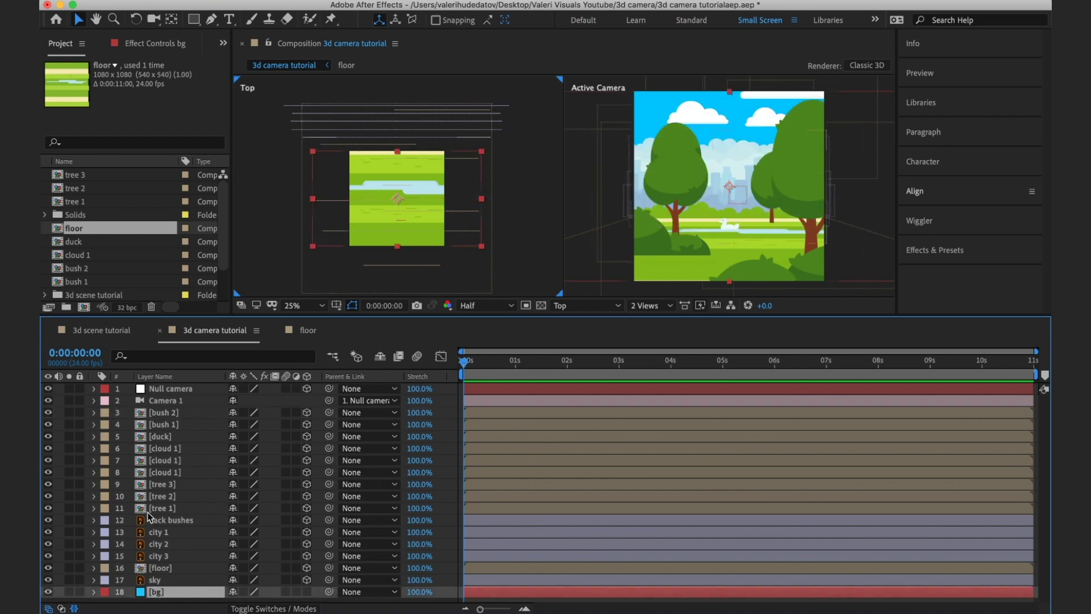
Enable a Position keyframe on the Null camera and move it to 5 seconds.
left_click(161, 390)
key("p")
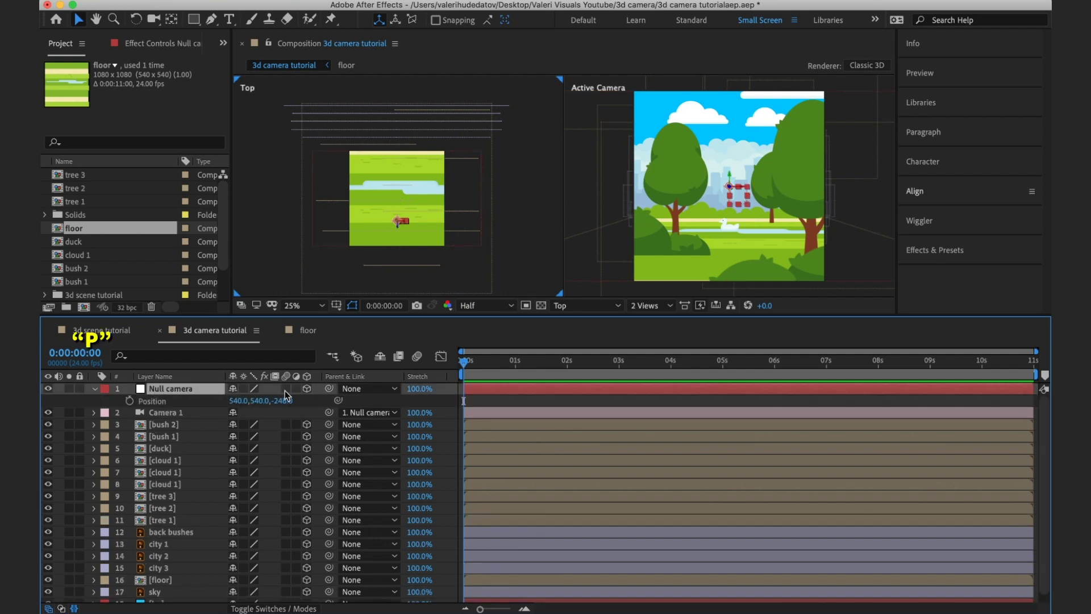
left_click(129, 400)
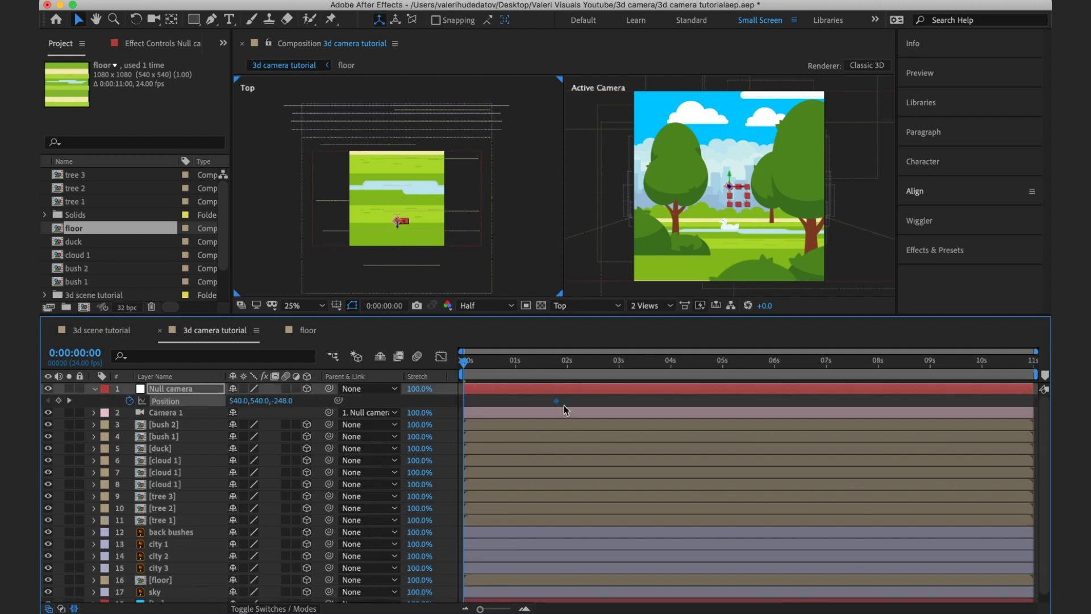
left_click_drag(564, 404, 724, 411)
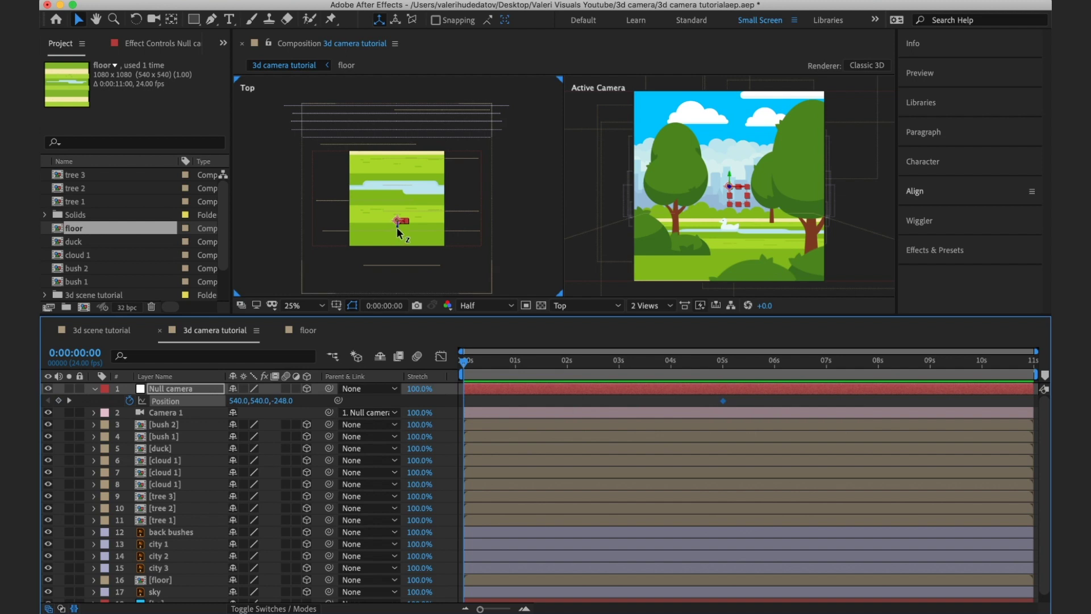
At 0s, position the Null camera close on the duck at 540.0, 852.0, 1000.0.
left_click_drag(397, 227, 400, 149)
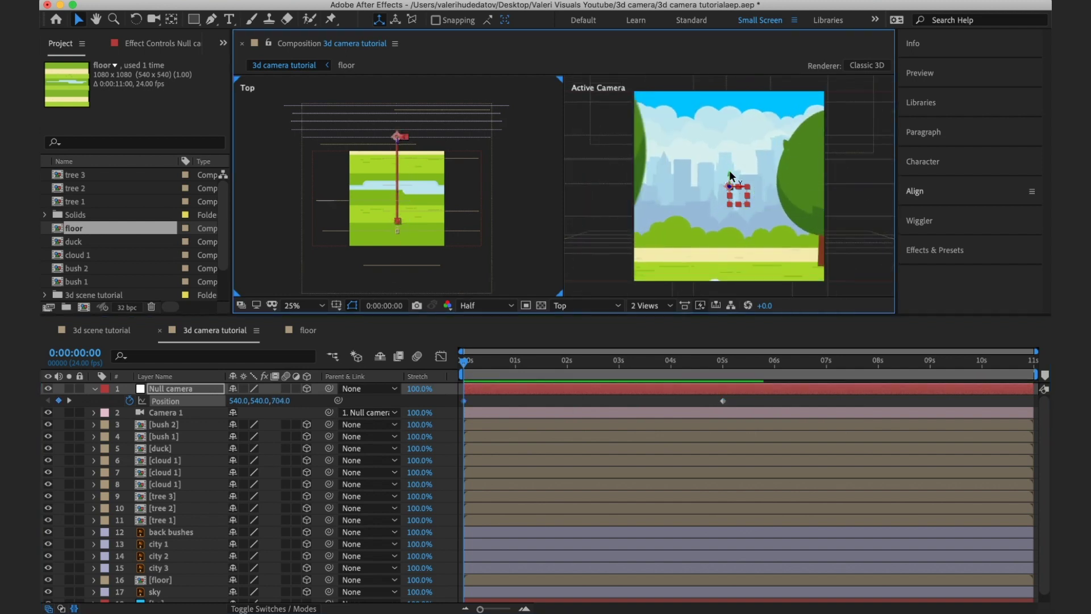
left_click_drag(729, 175, 729, 209)
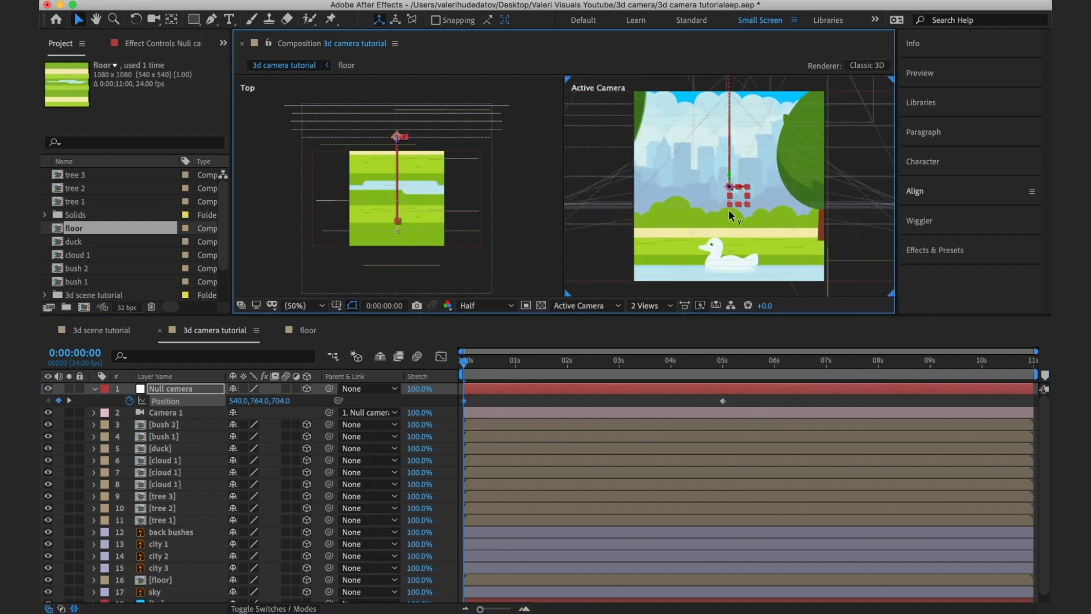
left_click(399, 142)
scroll(398, 181, "up", 3)
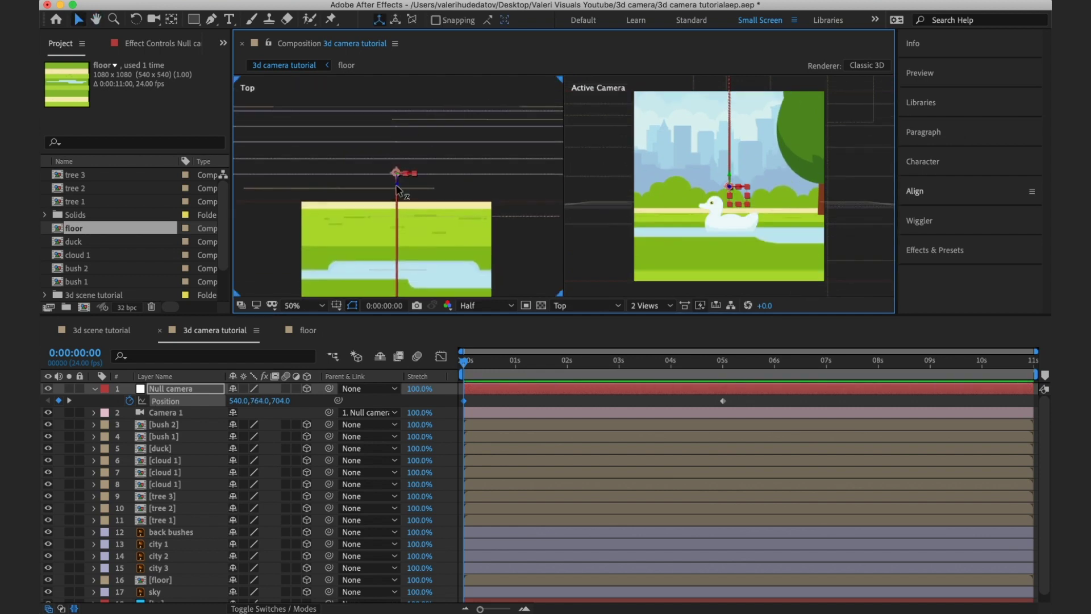
left_click_drag(398, 189, 401, 159)
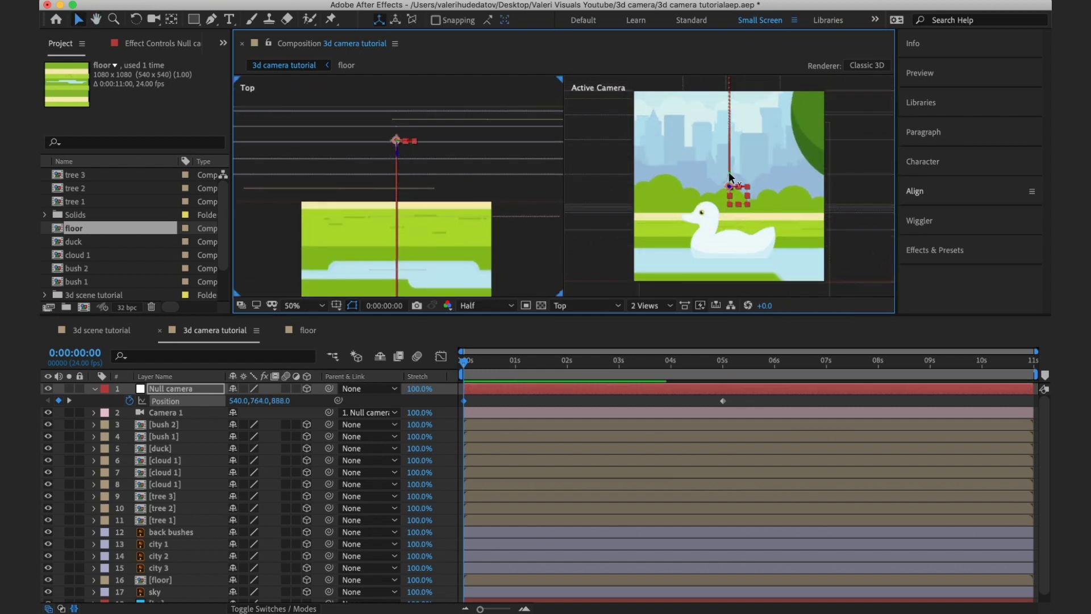
left_click_drag(730, 176, 729, 227)
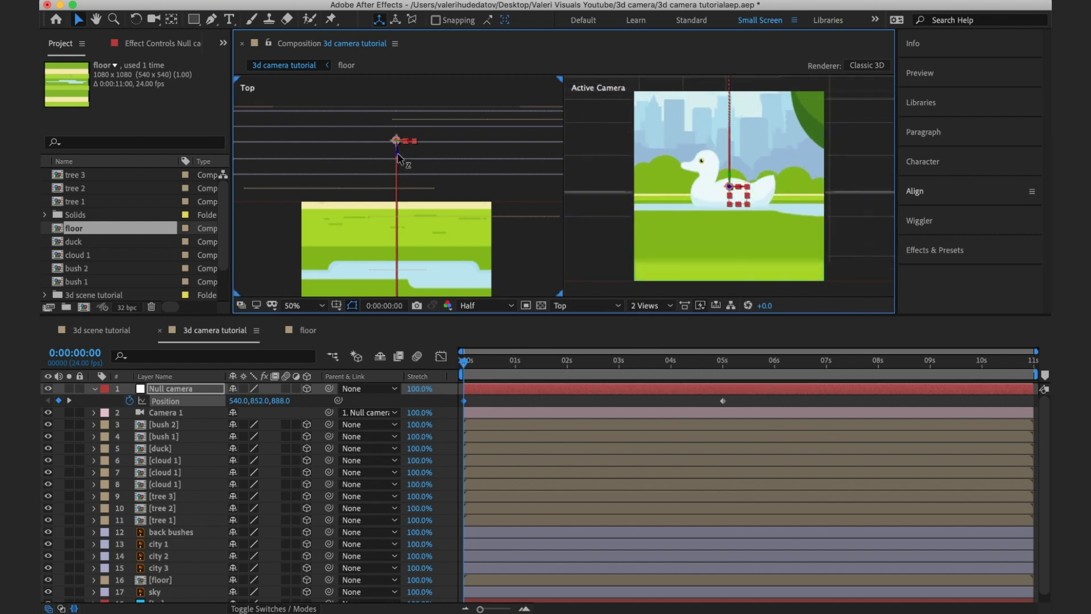
left_click_drag(399, 159, 400, 139)
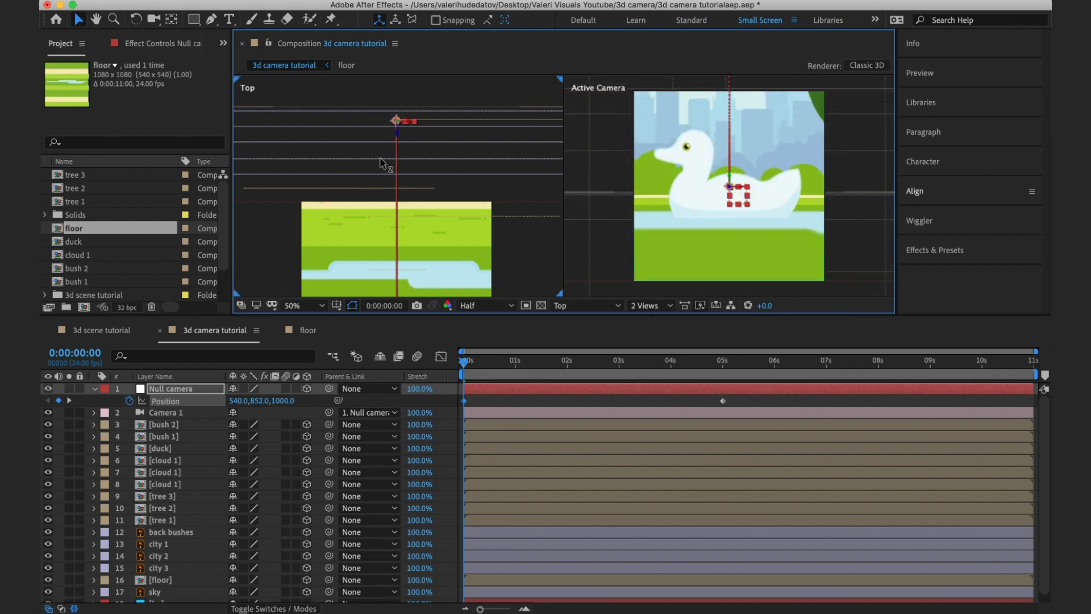
Review Camera 1's settings and close them with OK.
left_click(177, 412)
double_click(194, 411)
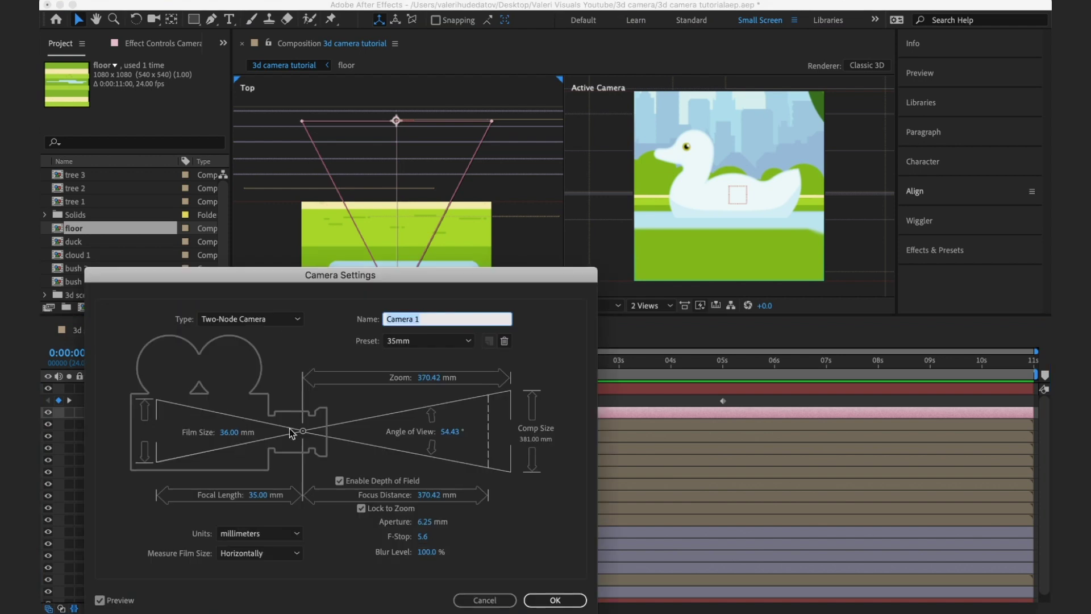
left_click(541, 601)
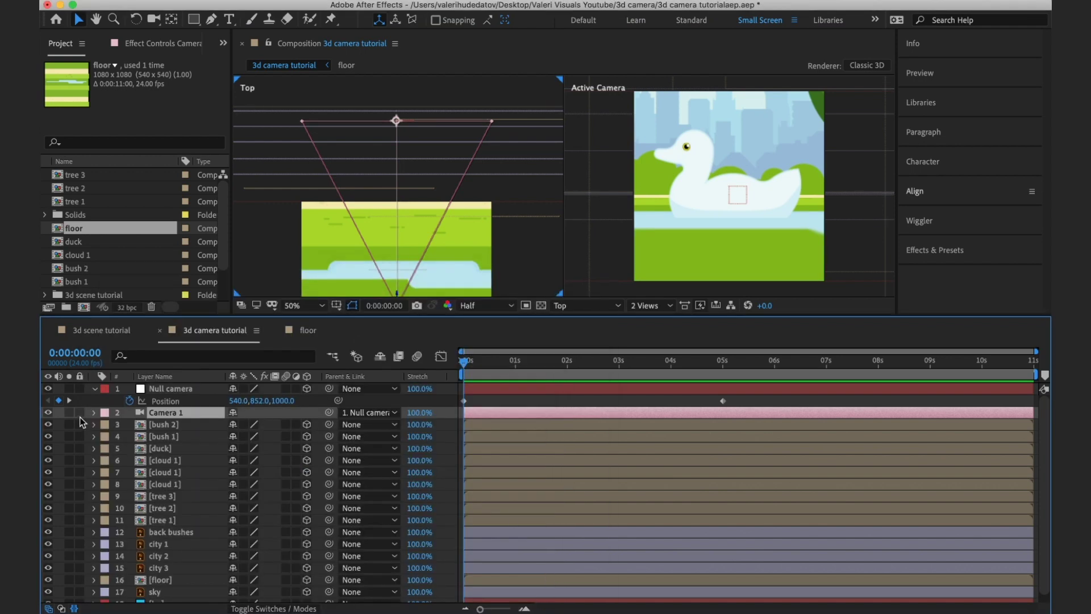
Paste the opening Null camera Position keyframe at 10 seconds.
left_click(165, 390)
left_click_drag(486, 361, 719, 374)
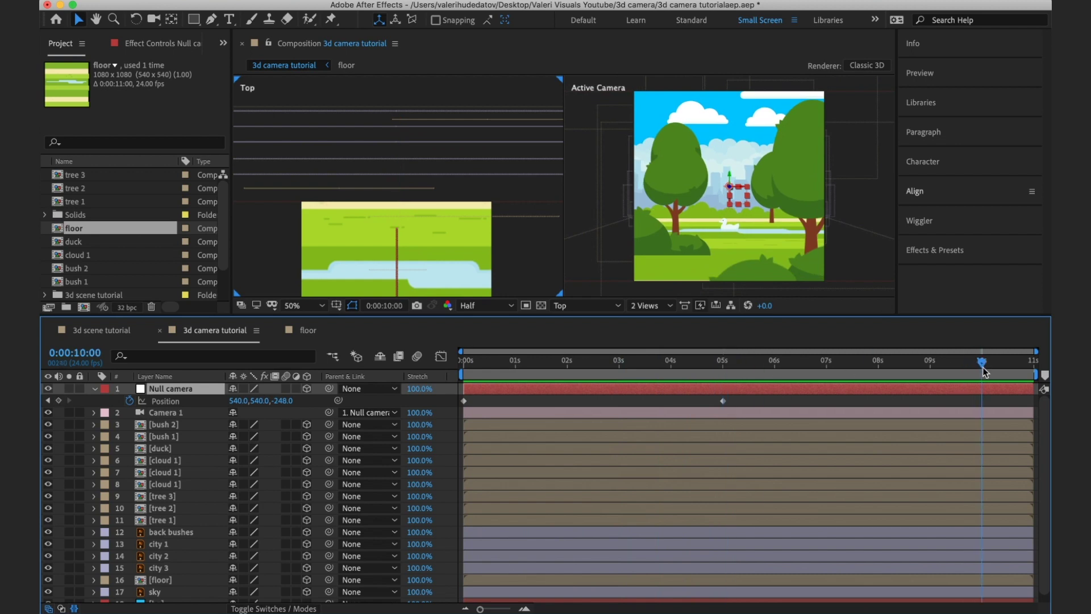
left_click(463, 401)
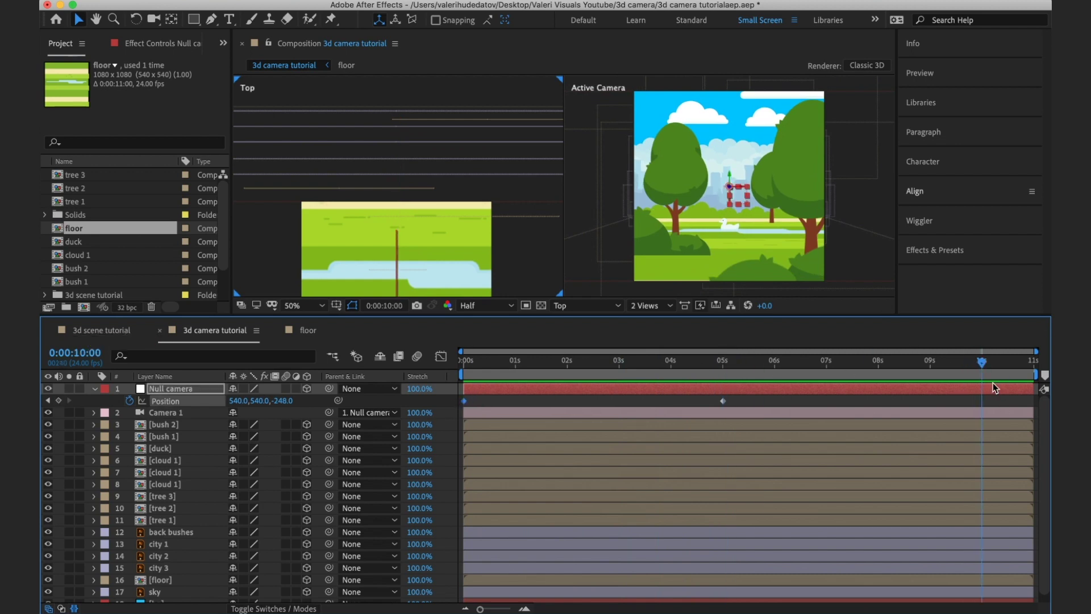
key("ctrl+v")
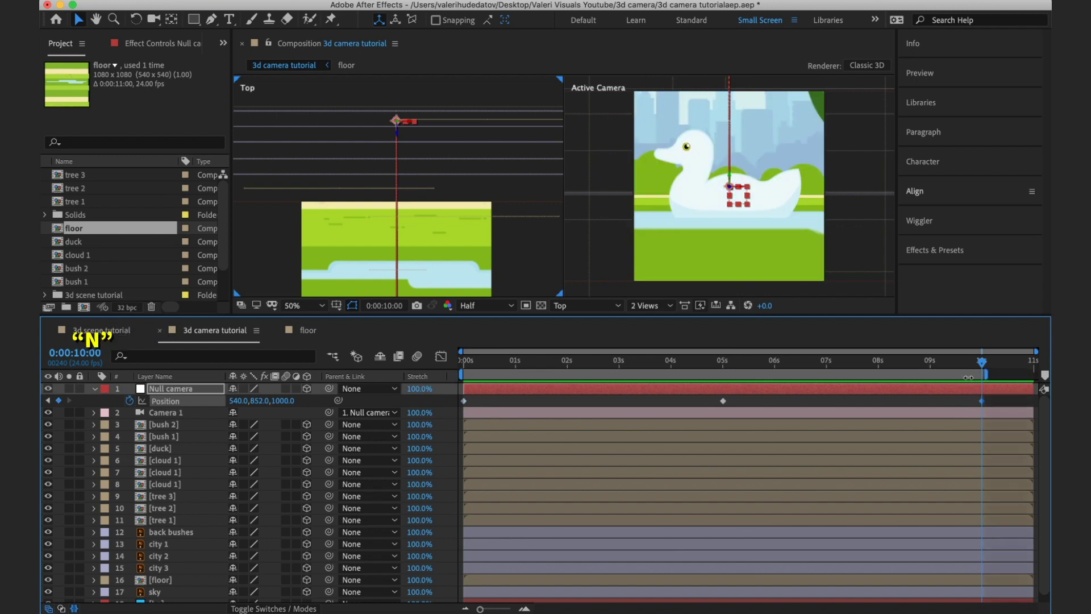
Apply Easy Ease to all three Null camera Position keyframes.
left_click_drag(1000, 405, 422, 421)
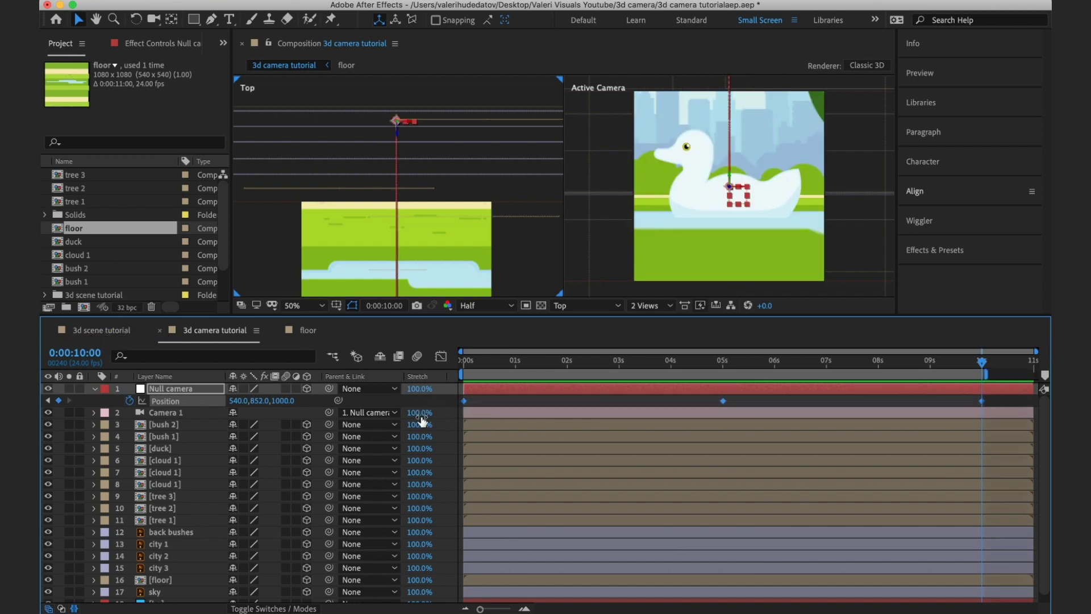
right_click(465, 400)
mouse_move(511, 565)
left_click(654, 523)
In the Graph Editor, stretch the 5s keyframe's incoming and outgoing influence to 100%.
left_click(442, 356)
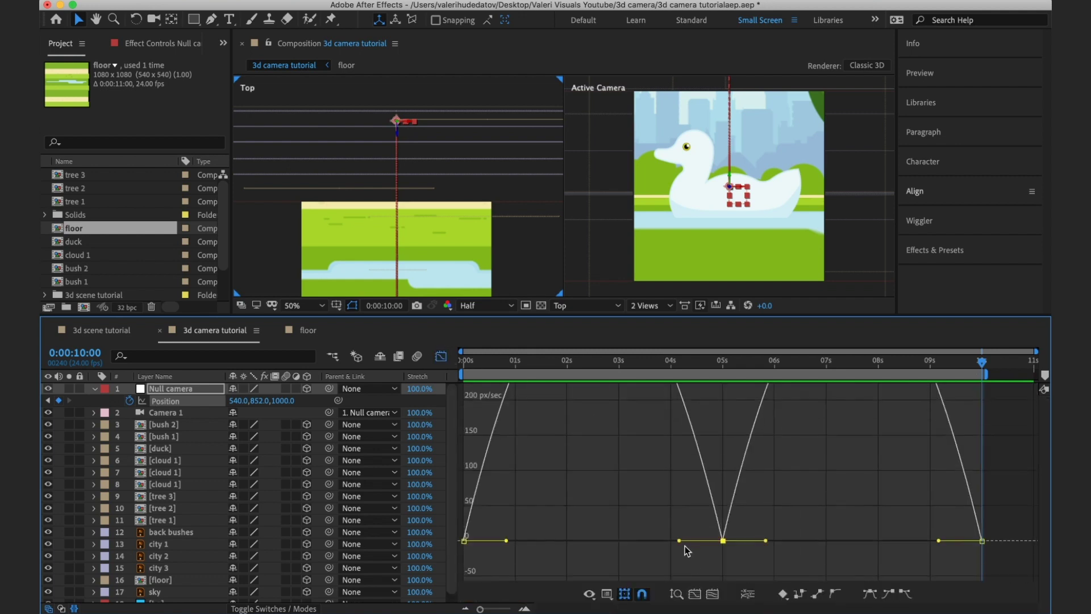
left_click_drag(680, 541, 632, 540)
left_click_drag(767, 541, 859, 534)
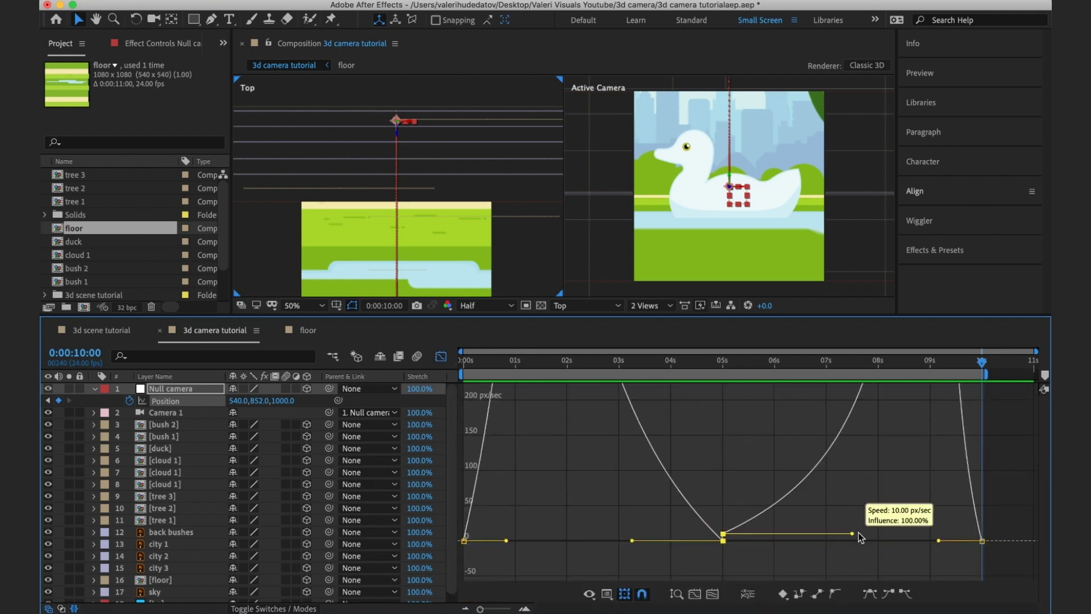
left_click_drag(723, 534, 723, 541)
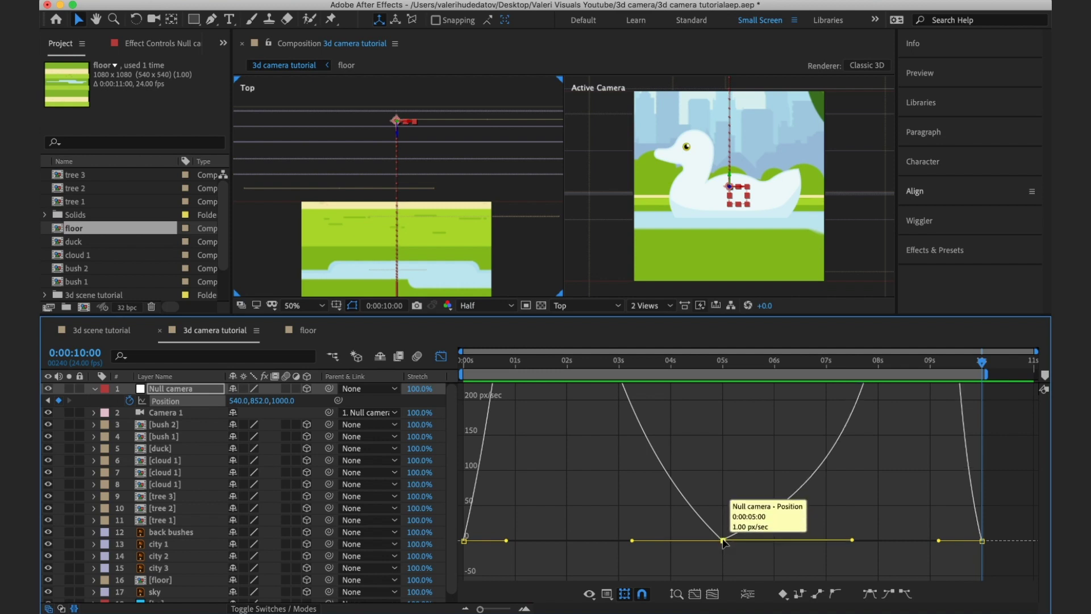
Return to the start of the timeline and preview the camera move.
left_click(441, 358)
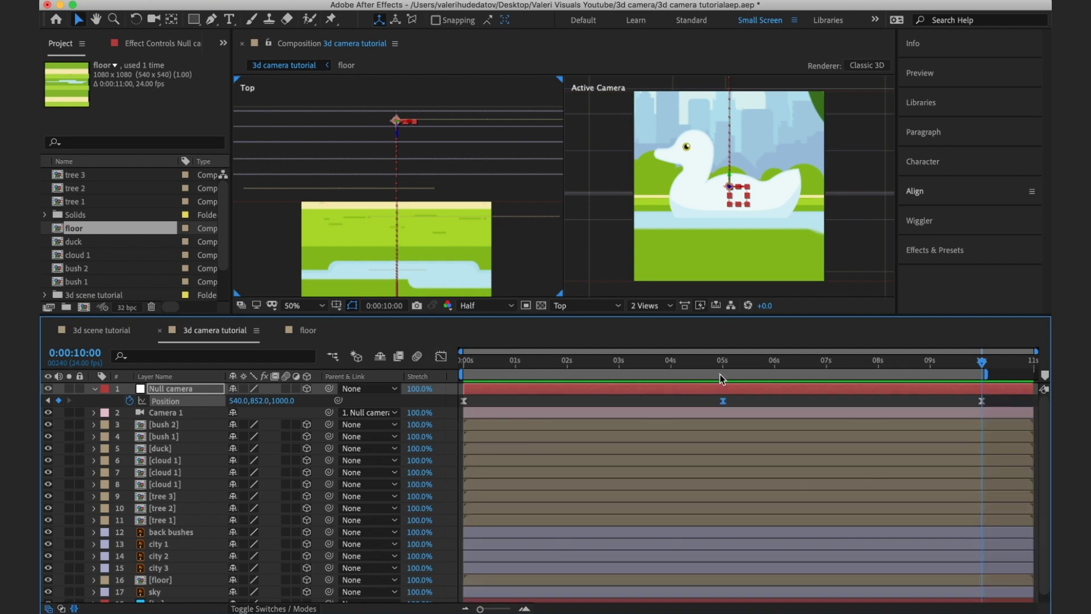
left_click_drag(721, 363, 463, 364)
key("space")
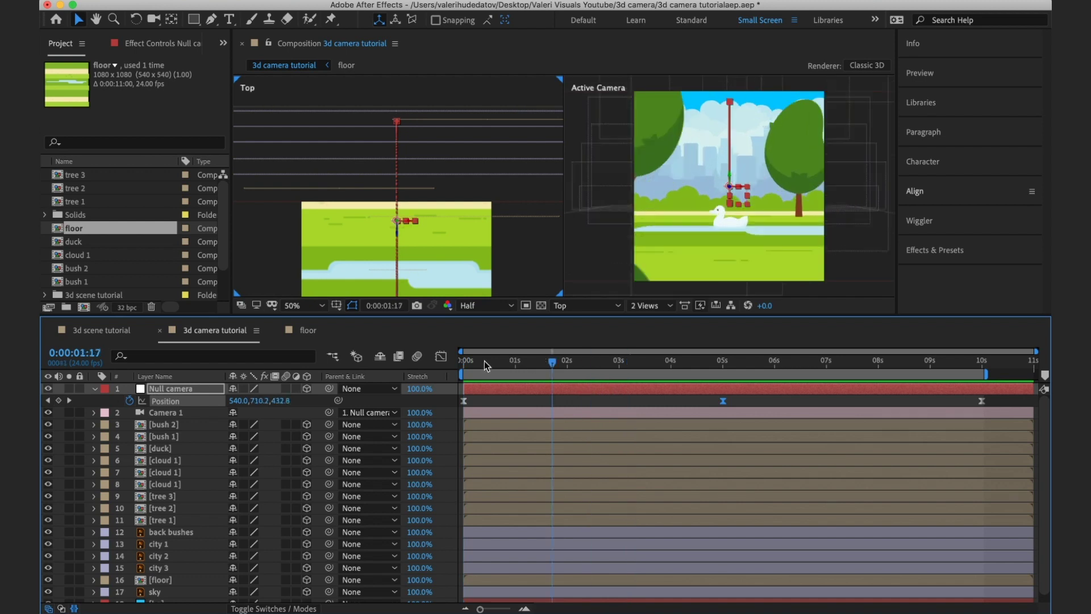
Stop playback, change the magnification, and switch to 1 View at Full resolution.
key("space")
left_click(294, 305)
left_click(302, 321)
left_click(651, 306)
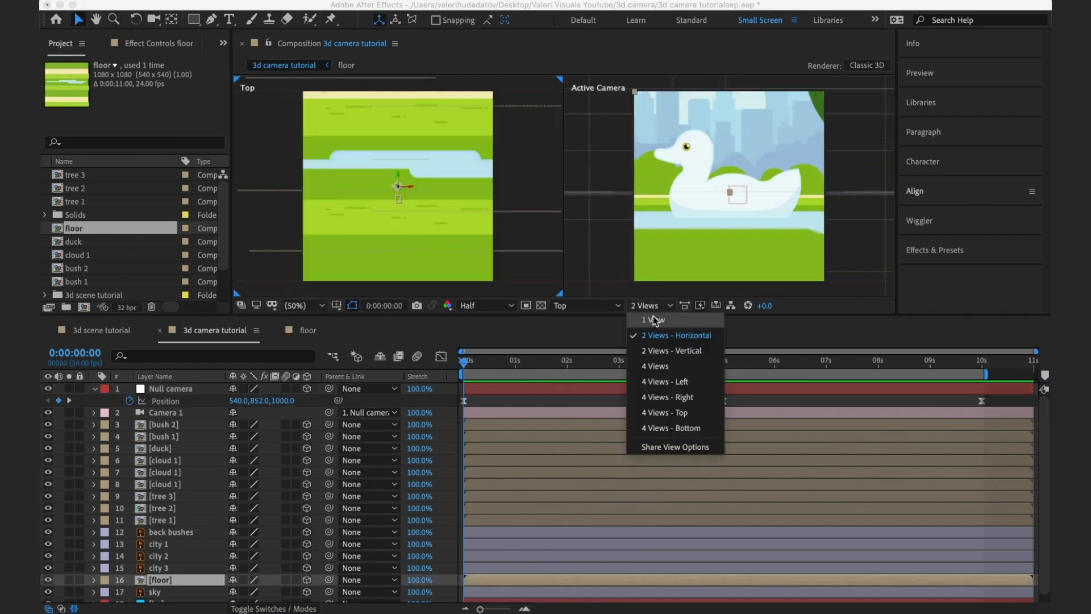
left_click(648, 318)
left_click(472, 309)
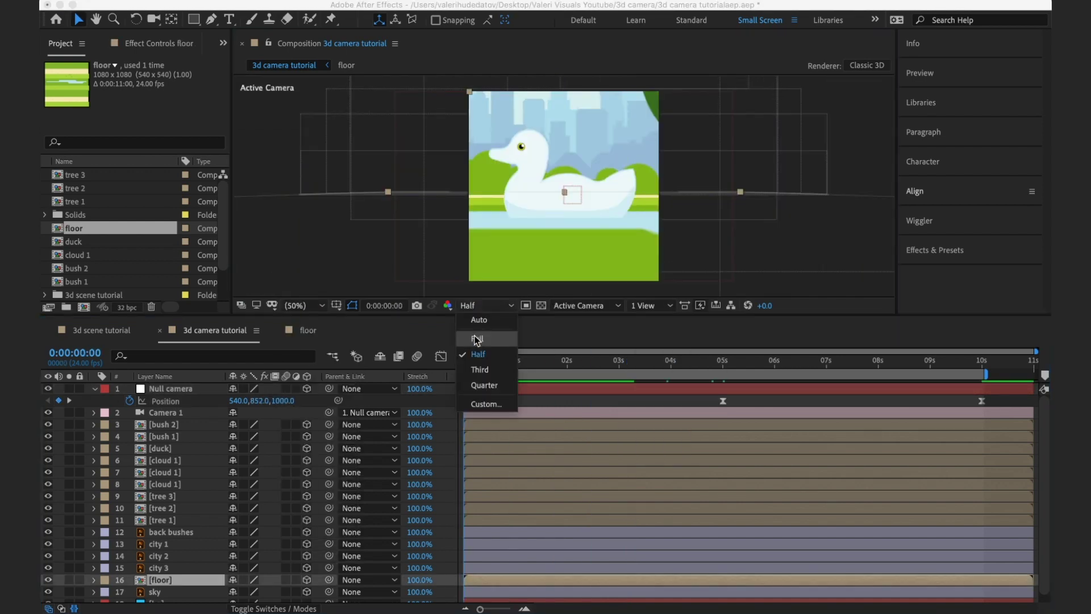
left_click(475, 340)
Collapse the Null camera, enlarge the composition viewer, and play the camera move.
left_click(95, 388)
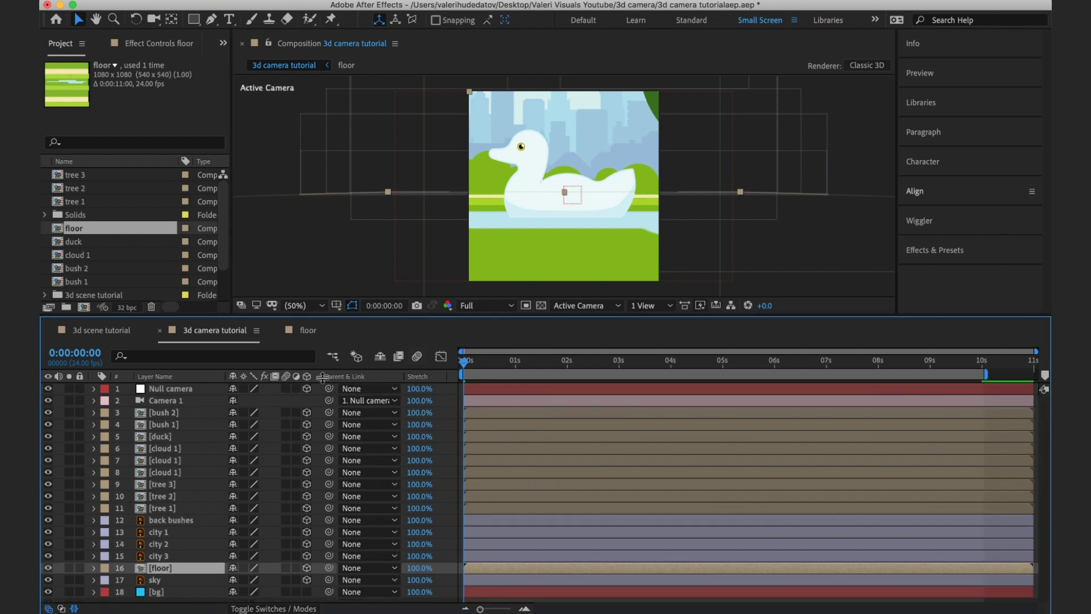
left_click_drag(330, 319, 332, 407)
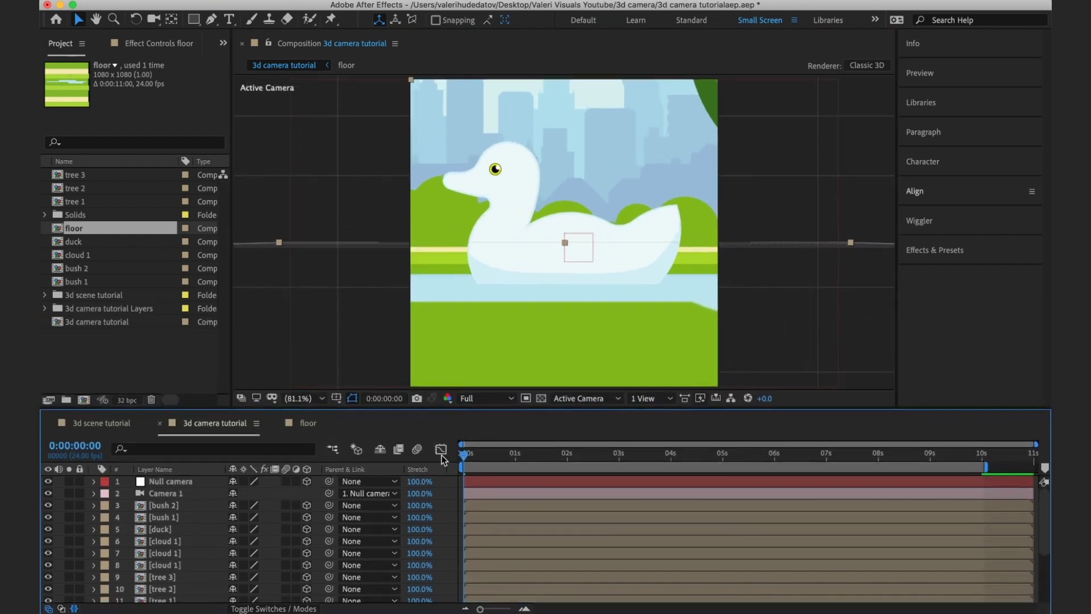
key("space")
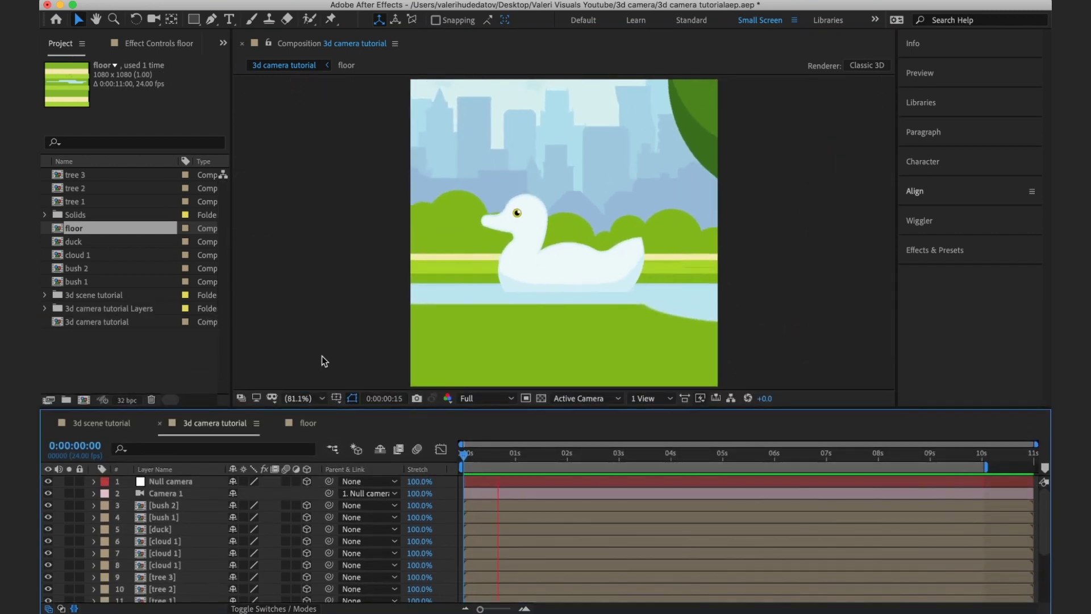